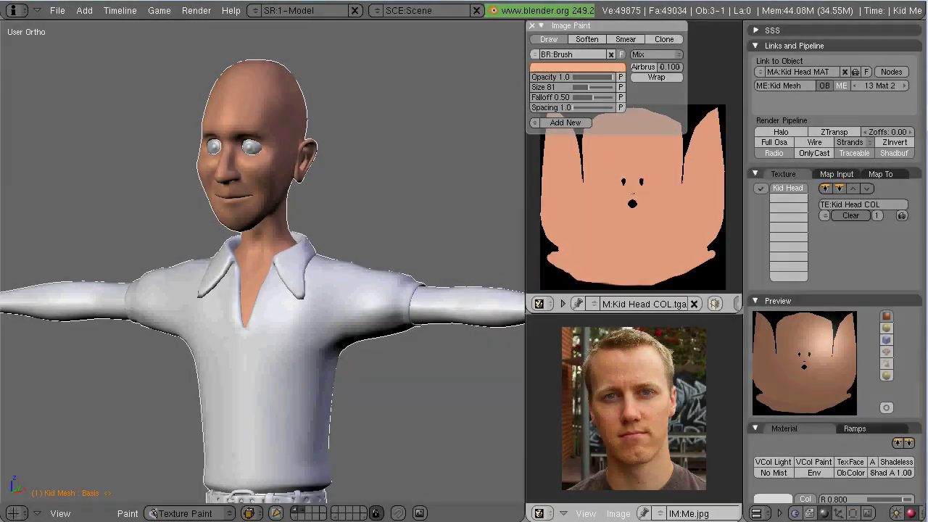
# Step: Sample the reddish skin tone around the eye in the reference photo as the brush color
pyautogui.scroll(5, 651, 436)
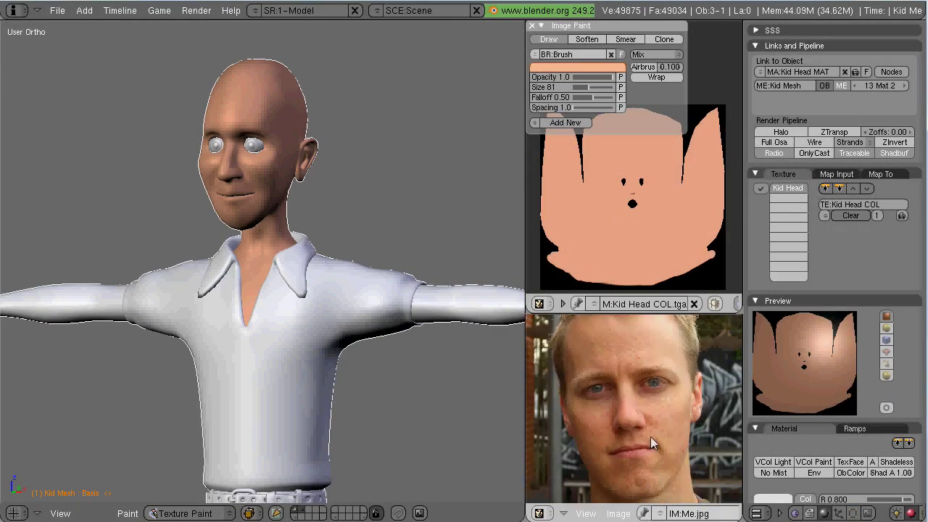
pyautogui.click(596, 67)
pyautogui.click(682, 82)
pyautogui.click(639, 451)
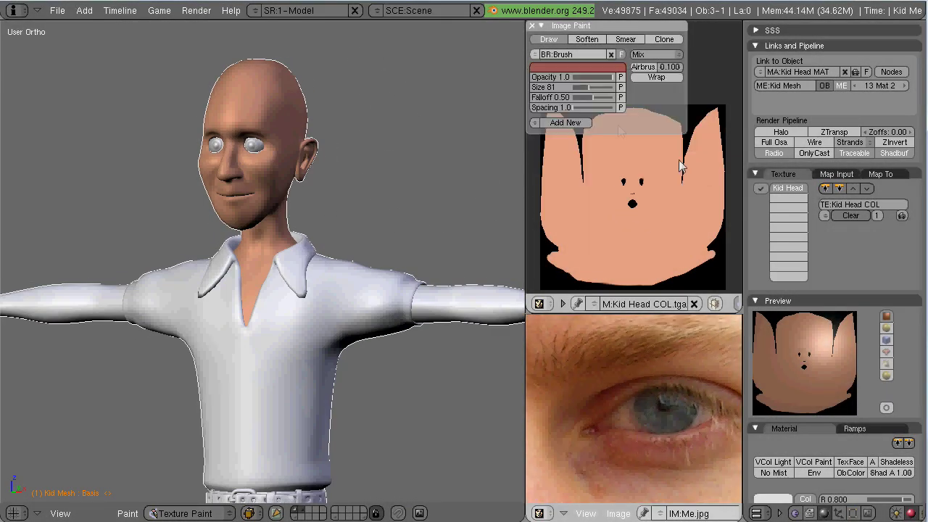
# Step: Try a red stroke at the inner corner of the character's left eye, then undo it
pyautogui.scroll(9, 246, 161)
pyautogui.moveTo(273, 112); pyautogui.dragTo(326, 91, button='middle')
pyautogui.keyDown('shift'); pyautogui.moveTo(326, 90); pyautogui.dragTo(373, 171, button='middle'); pyautogui.keyUp('shift')
pyautogui.moveTo(324, 181)
pyautogui.mouseDown()
pyautogui.moveTo(355, 190)
pyautogui.moveTo(370, 209)
pyautogui.mouseUp()
pyautogui.hotkey('ctrl', 'z')
pyautogui.hotkey('shift', 'F5')
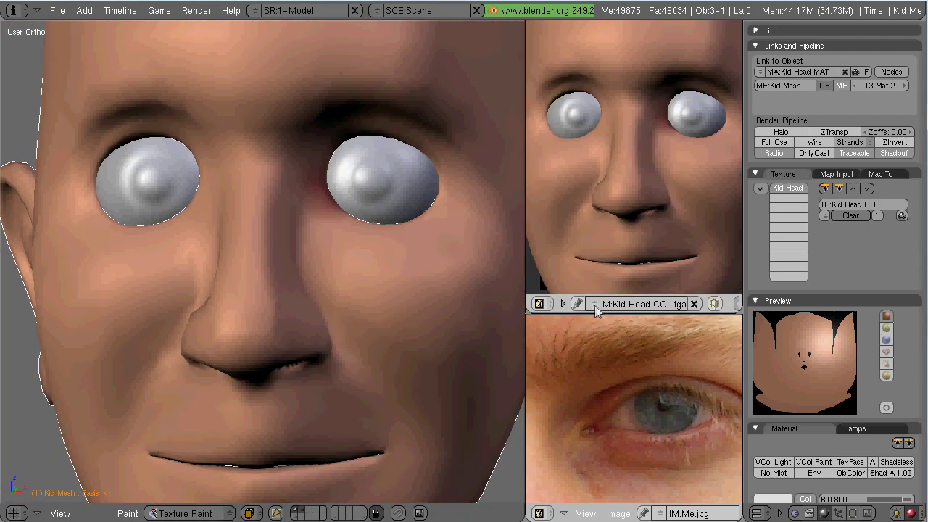
pyautogui.click(548, 304)
pyautogui.click(586, 228)
# Step: Set the brush falloff to 0 and try a base skin-tone stroke around the eye opening in the head texture
pyautogui.keyDown('alt'); pyautogui.keyDown('shift'); pyautogui.moveTo(635, 218); pyautogui.dragTo(656, 145); pyautogui.keyUp('shift'); pyautogui.keyUp('alt')
pyautogui.scroll(8, 643, 219)
pyautogui.scroll(6, 656, 149)
pyautogui.keyDown('alt'); pyautogui.keyDown('shift'); pyautogui.moveTo(655, 256); pyautogui.dragTo(624, 204); pyautogui.keyUp('shift'); pyautogui.keyUp('alt')
pyautogui.click(600, 69)
pyautogui.click(625, 151)
pyautogui.click(594, 192)
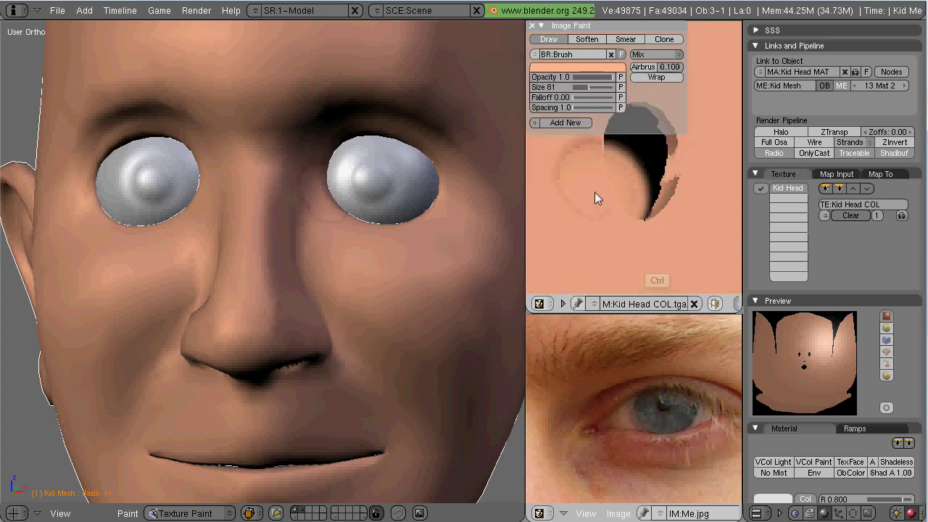
pyautogui.hotkey('ctrl', 'z')
# Step: Set the brush opacity to 0.1 and its size to 63, testing a stroke beside the eye opening
pyautogui.moveTo(589, 87); pyautogui.dragTo(580, 87)
pyautogui.moveTo(556, 161)
pyautogui.mouseDown()
pyautogui.moveTo(591, 203)
pyautogui.moveTo(611, 198)
pyautogui.mouseUp()
pyautogui.moveTo(611, 78); pyautogui.dragTo(575, 84)
pyautogui.click(592, 88)
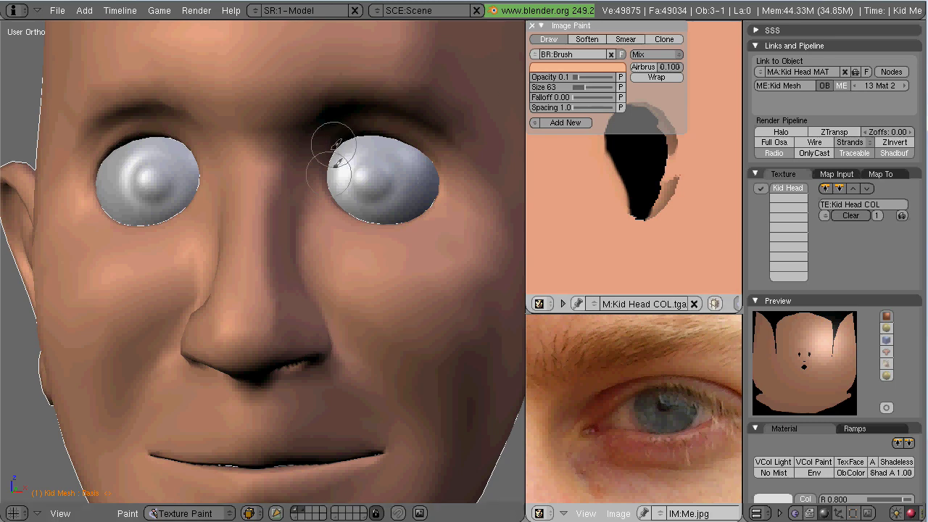
# Step: Sample the reddish tone below the eye in the photo and tint the skin around the character's left eye
pyautogui.click(586, 67)
pyautogui.click(674, 81)
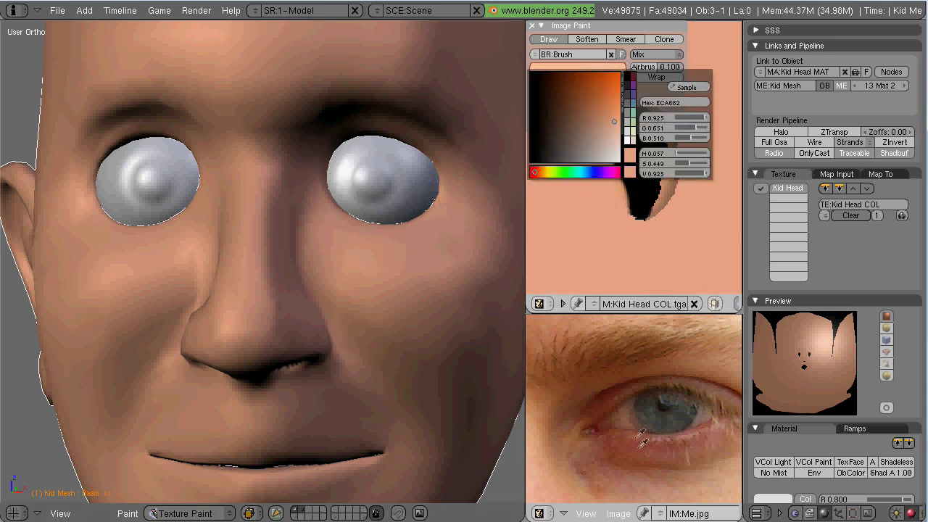
pyautogui.click(640, 439)
pyautogui.moveTo(337, 141)
pyautogui.mouseDown()
pyautogui.moveTo(347, 217)
pyautogui.moveTo(426, 207)
pyautogui.moveTo(435, 193)
pyautogui.mouseUp()
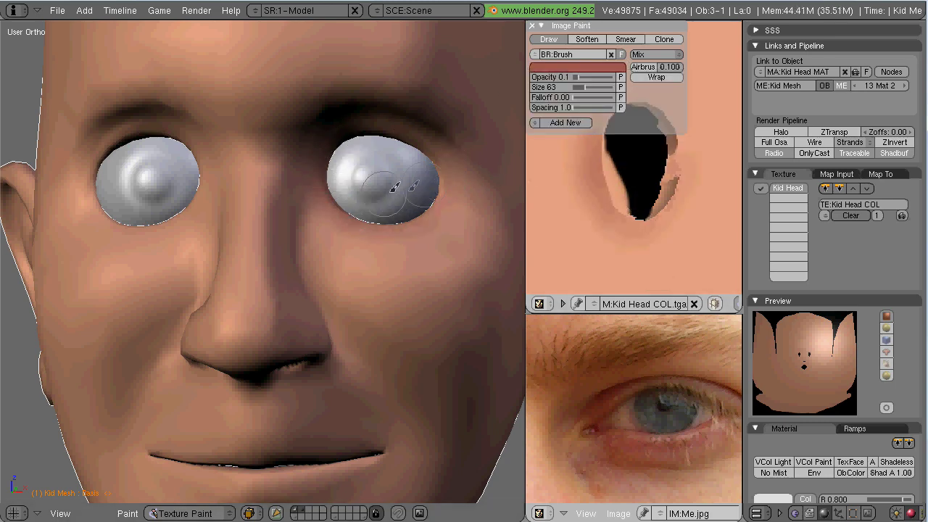
pyautogui.moveTo(433, 168); pyautogui.dragTo(397, 185, button='middle')
pyautogui.moveTo(317, 186); pyautogui.dragTo(328, 206)
pyautogui.press('space')
pyautogui.keyDown('alt'); pyautogui.keyDown('shift'); pyautogui.moveTo(444, 243); pyautogui.dragTo(355, 253); pyautogui.keyUp('shift'); pyautogui.keyUp('alt')
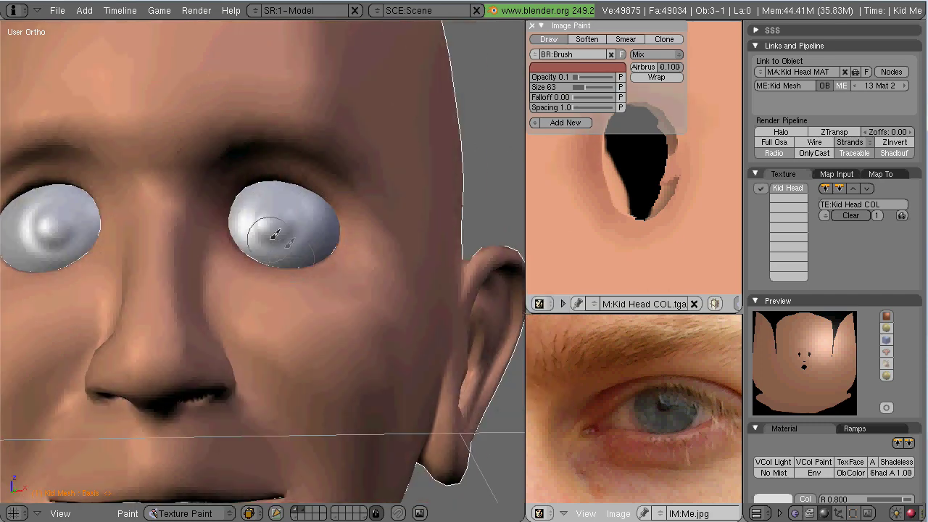
# Step: Tint the skin around the character's right eye with the same soft red
pyautogui.press('space')
pyautogui.keyDown('alt'); pyautogui.keyDown('shift'); pyautogui.moveTo(186, 259); pyautogui.dragTo(465, 216); pyautogui.keyUp('shift'); pyautogui.keyUp('alt')
pyautogui.keyDown('alt'); pyautogui.keyDown('shift'); pyautogui.moveTo(352, 219); pyautogui.dragTo(306, 286); pyautogui.keyUp('shift'); pyautogui.keyUp('alt')
pyautogui.keyDown('ctrl'); pyautogui.keyDown('alt'); pyautogui.moveTo(306, 285); pyautogui.dragTo(373, 242); pyautogui.keyUp('alt'); pyautogui.keyUp('ctrl')
pyautogui.keyDown('alt'); pyautogui.keyDown('shift'); pyautogui.moveTo(646, 184); pyautogui.dragTo(628, 224); pyautogui.keyUp('shift'); pyautogui.keyUp('alt')
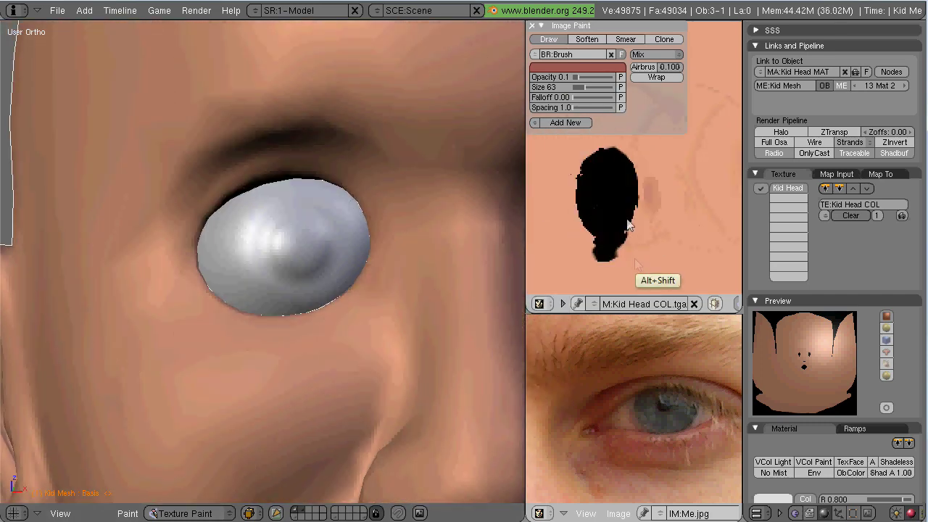
pyautogui.moveTo(368, 242)
pyautogui.mouseDown()
pyautogui.moveTo(369, 259)
pyautogui.moveTo(360, 176)
pyautogui.moveTo(226, 306)
pyautogui.moveTo(206, 274)
pyautogui.mouseUp()
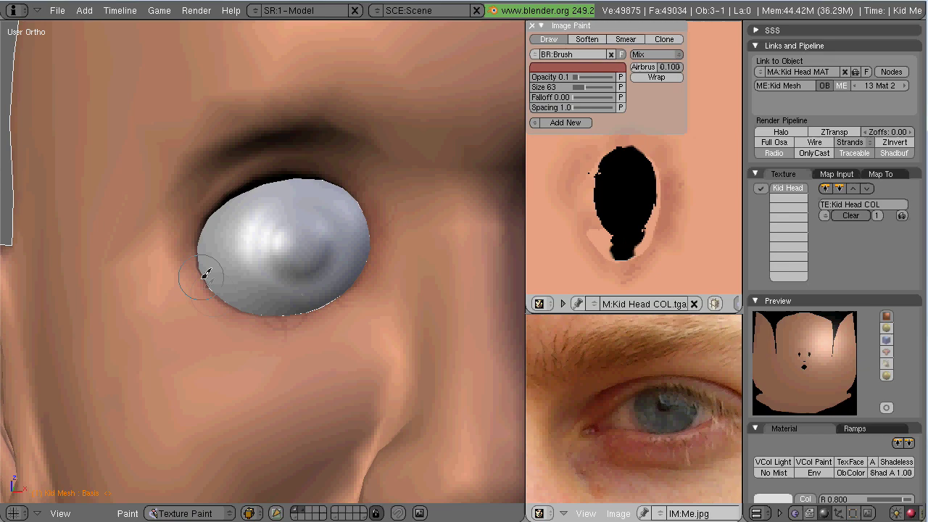
# Step: Extend the soft red tint over the outer corners and upper lids of both eyes
pyautogui.keyDown('alt'); pyautogui.keyDown('shift'); pyautogui.moveTo(396, 349); pyautogui.dragTo(327, 336); pyautogui.keyUp('shift'); pyautogui.keyUp('alt')
pyautogui.keyDown('ctrl'); pyautogui.keyDown('alt'); pyautogui.moveTo(363, 330); pyautogui.dragTo(337, 315); pyautogui.keyUp('alt'); pyautogui.keyUp('ctrl')
pyautogui.moveTo(407, 308)
pyautogui.keyDown('alt'); pyautogui.mouseDown()
pyautogui.moveTo(282, 309)
pyautogui.moveTo(482, 280)
pyautogui.mouseUp(); pyautogui.keyUp('alt')
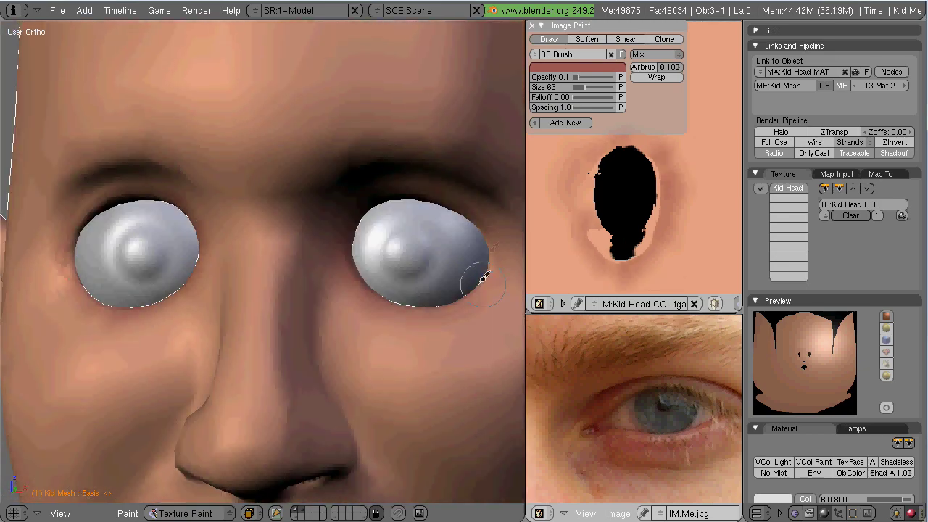
pyautogui.moveTo(294, 330)
pyautogui.keyDown('alt'); pyautogui.mouseDown()
pyautogui.moveTo(317, 314)
pyautogui.moveTo(296, 275)
pyautogui.mouseUp(); pyautogui.keyUp('alt')
pyautogui.keyDown('alt'); pyautogui.moveTo(467, 134); pyautogui.dragTo(356, 254); pyautogui.keyUp('alt')
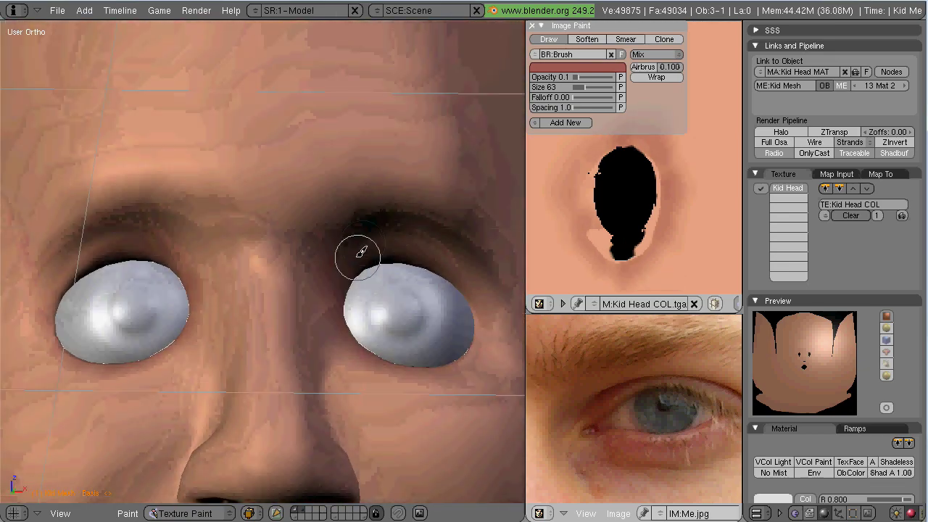
# Step: Hide the grid floor in the 3D view and close the view properties
pyautogui.click(60, 514)
pyautogui.click(71, 468)
pyautogui.click(473, 45)
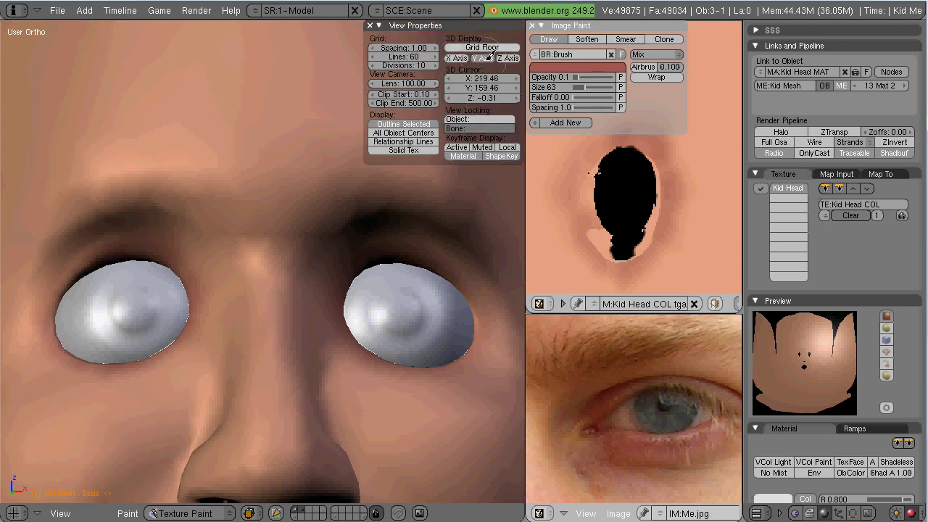
pyautogui.click(373, 27)
# Step: Sample a pinkish red from the side of the nose in the reference photo as the brush color
pyautogui.keyDown('alt'); pyautogui.moveTo(478, 309); pyautogui.dragTo(297, 326); pyautogui.keyUp('alt')
pyautogui.keyDown('alt'); pyautogui.keyDown('shift'); pyautogui.moveTo(298, 326); pyautogui.dragTo(296, 218); pyautogui.keyUp('shift'); pyautogui.keyUp('alt')
pyautogui.keyDown('ctrl'); pyautogui.keyDown('alt'); pyautogui.moveTo(607, 405); pyautogui.dragTo(643, 467); pyautogui.keyUp('alt'); pyautogui.keyUp('ctrl')
pyautogui.moveTo(643, 468); pyautogui.dragTo(644, 476, button='middle')
pyautogui.click(578, 67)
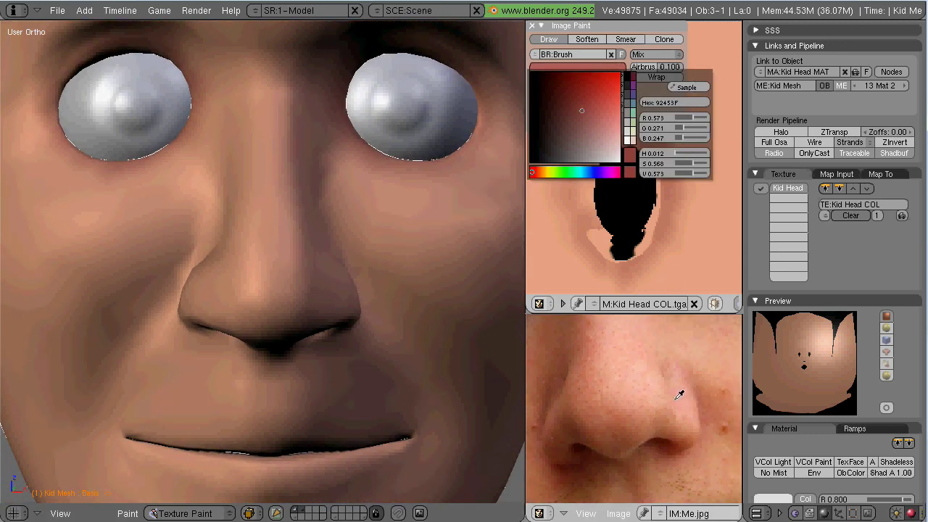
pyautogui.click(680, 395)
pyautogui.click(577, 66)
pyautogui.click(684, 88)
pyautogui.click(709, 370)
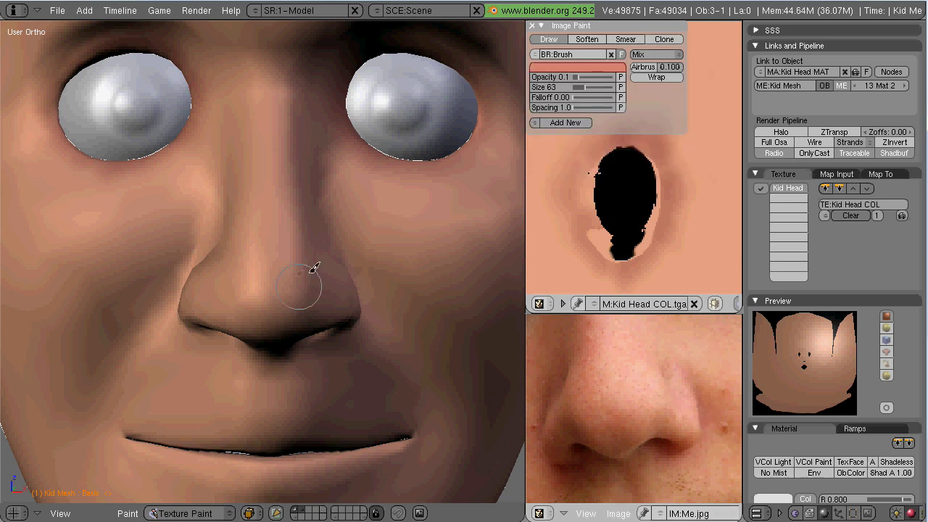
# Step: Set the brush size to 78 and tint the nose tip, nostril sides and the creases beside the nose
pyautogui.scroll(-4, 666, 230)
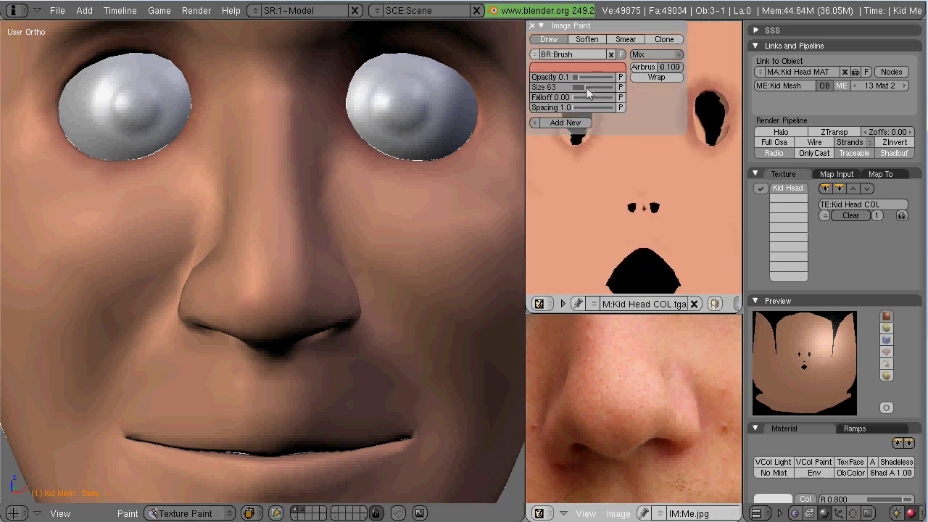
pyautogui.moveTo(247, 267); pyautogui.dragTo(212, 294)
pyautogui.moveTo(330, 274); pyautogui.dragTo(350, 317)
pyautogui.moveTo(213, 248); pyautogui.dragTo(389, 309)
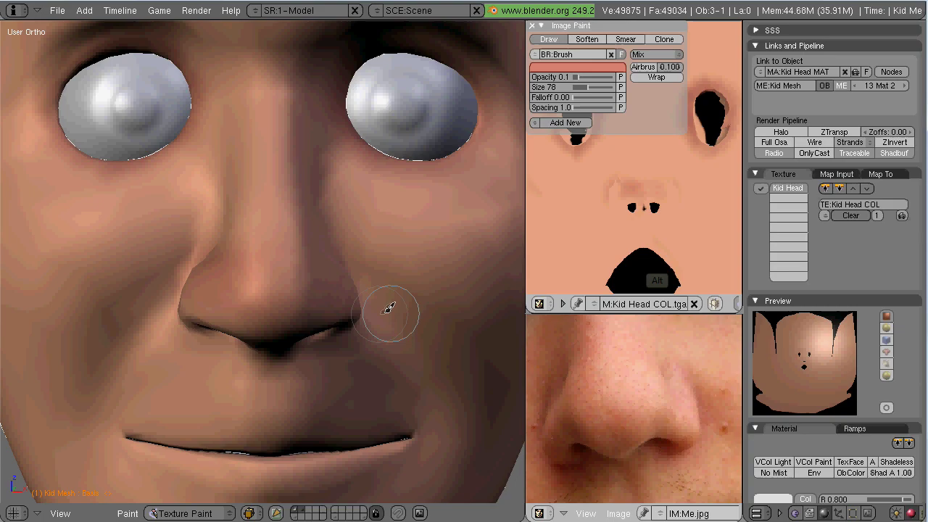
pyautogui.moveTo(389, 309); pyautogui.dragTo(215, 303, button='middle')
pyautogui.moveTo(155, 319); pyautogui.dragTo(331, 319, button='middle')
# Step: Sample the red of the lips in the reference photo as the brush color
pyautogui.keyDown('ctrl'); pyautogui.keyDown('alt'); pyautogui.moveTo(327, 325); pyautogui.dragTo(331, 296); pyautogui.keyUp('alt'); pyautogui.keyUp('ctrl')
pyautogui.keyDown('alt'); pyautogui.keyDown('shift'); pyautogui.moveTo(331, 296); pyautogui.dragTo(335, 378); pyautogui.keyUp('shift'); pyautogui.keyUp('alt')
pyautogui.moveTo(643, 454)
pyautogui.keyDown('ctrl'); pyautogui.keyDown('alt'); pyautogui.mouseDown()
pyautogui.moveTo(661, 374)
pyautogui.moveTo(681, 470)
pyautogui.moveTo(638, 465)
pyautogui.mouseUp(); pyautogui.keyUp('alt'); pyautogui.keyUp('ctrl')
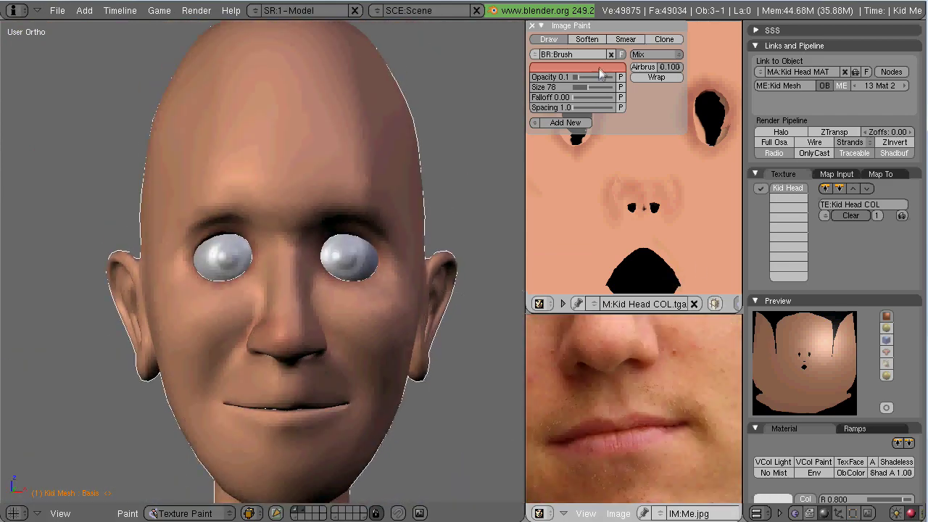
pyautogui.click(602, 68)
pyautogui.click(685, 89)
pyautogui.click(639, 438)
# Step: Paint the sampled lip red along the lower lip and around the mouth opening of the model
pyautogui.hotkey('shift', 'b')
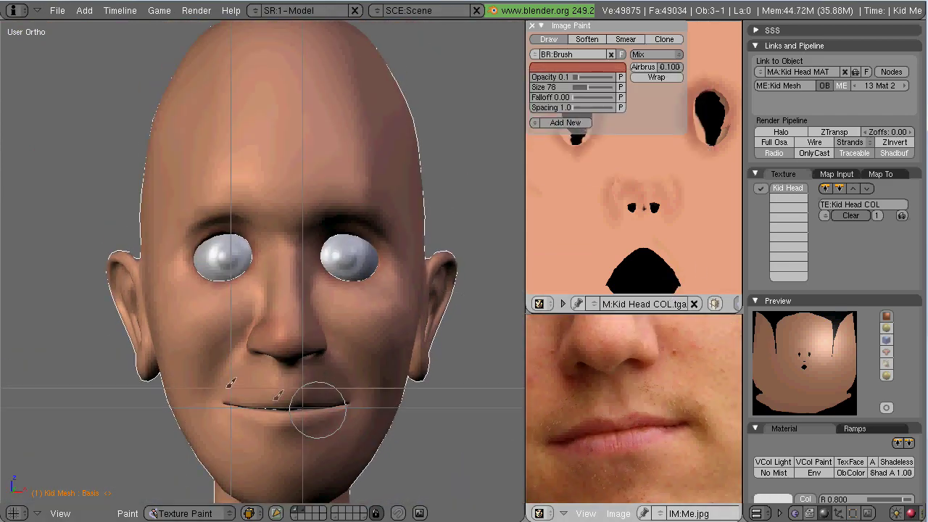
pyautogui.moveTo(220, 383); pyautogui.dragTo(363, 436)
pyautogui.moveTo(638, 225); pyautogui.dragTo(639, 173, button='middle')
pyautogui.moveTo(231, 252)
pyautogui.mouseDown()
pyautogui.moveTo(329, 282)
pyautogui.moveTo(219, 297)
pyautogui.moveTo(177, 241)
pyautogui.mouseUp()
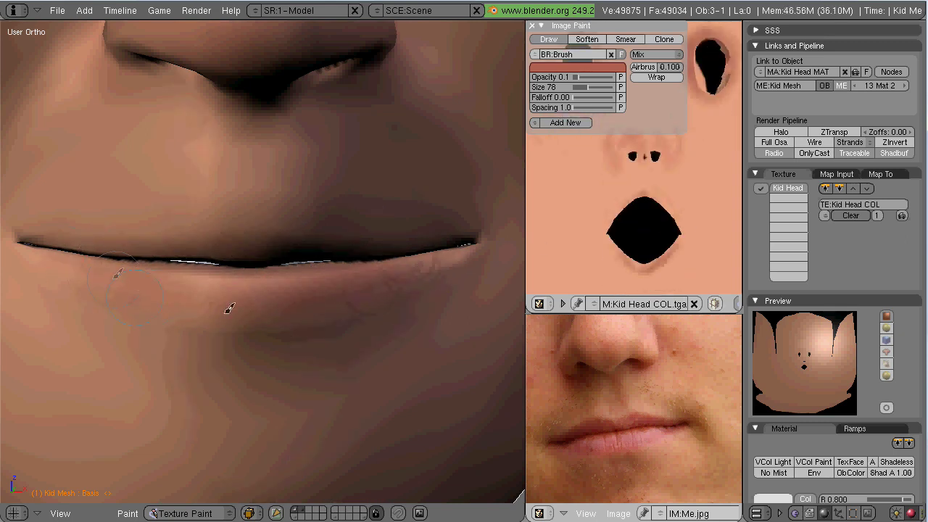
pyautogui.moveTo(117, 274); pyautogui.dragTo(260, 242)
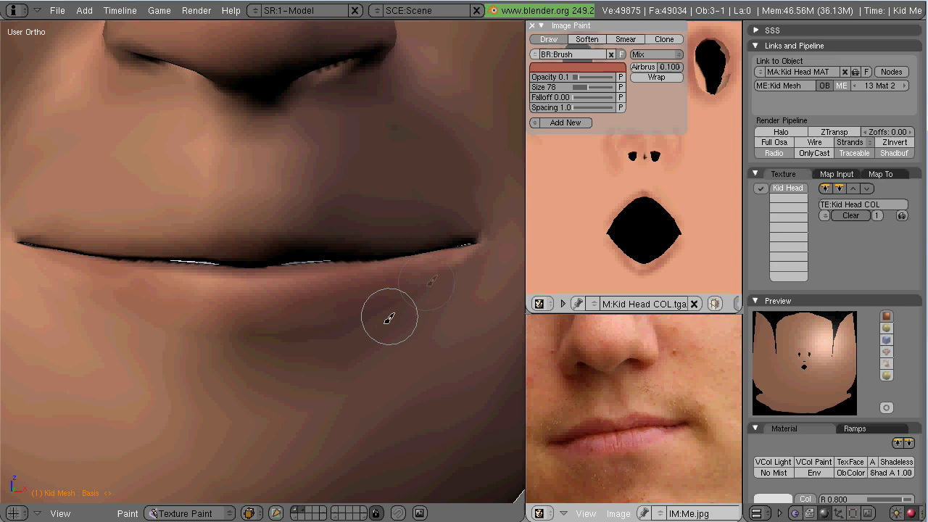
pyautogui.moveTo(309, 290); pyautogui.dragTo(350, 328, button='middle')
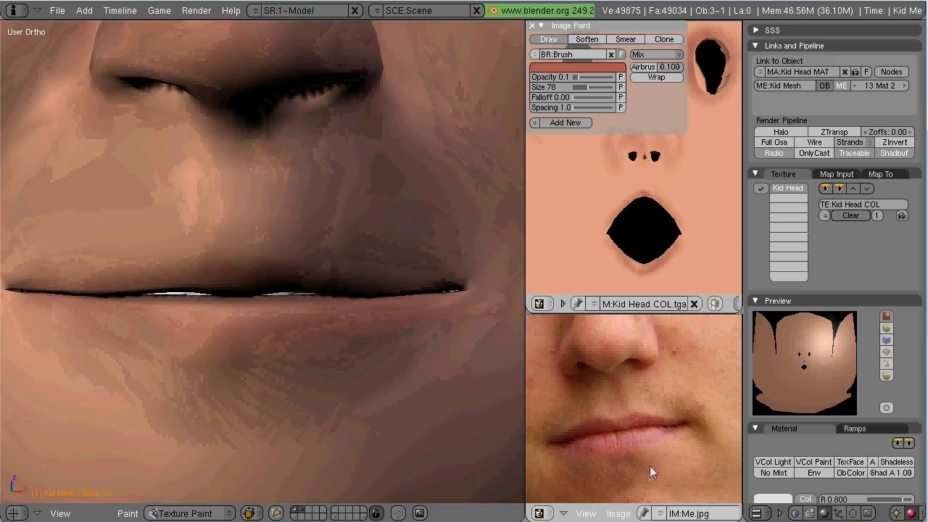
# Step: Paint thin dark red creases on the lower lip at size 9, falloff 0.82, and tint the lips pink at size 52, falloff 0
pyautogui.click(600, 68)
pyautogui.click(611, 433)
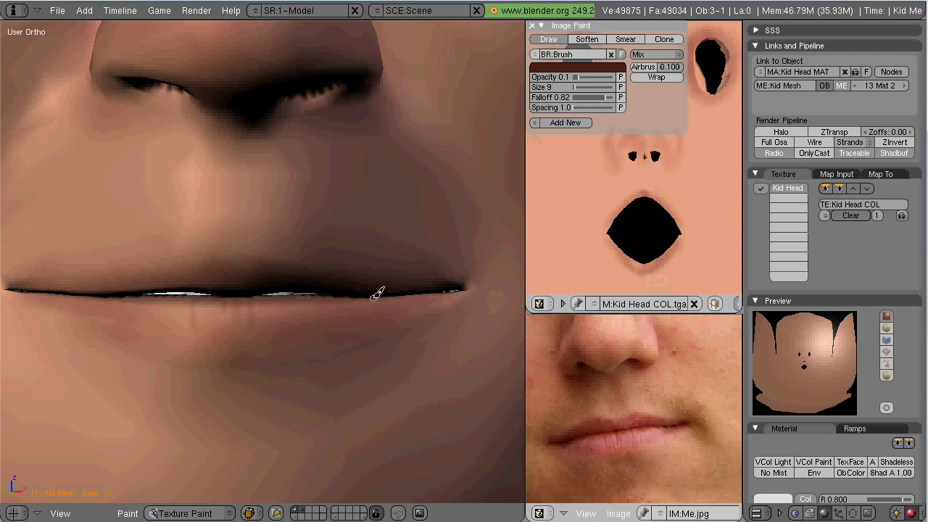
pyautogui.click(609, 68)
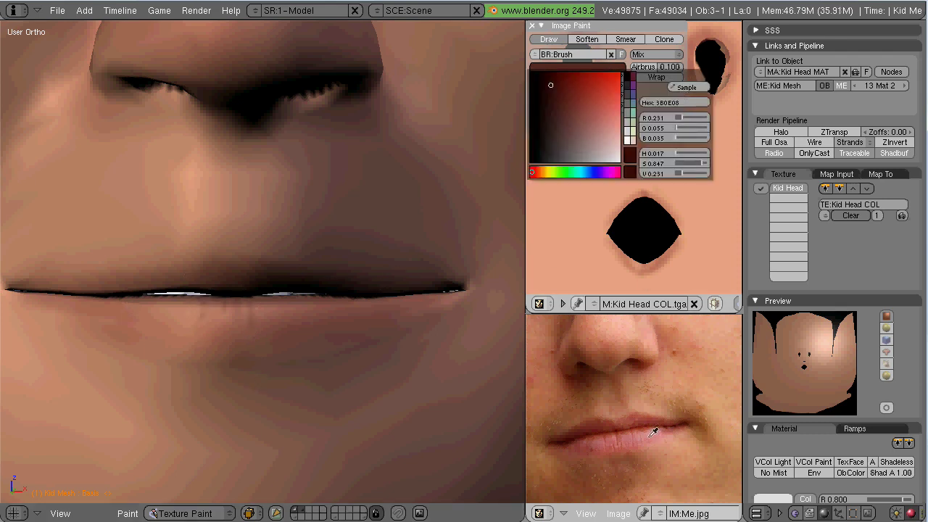
pyautogui.click(576, 88)
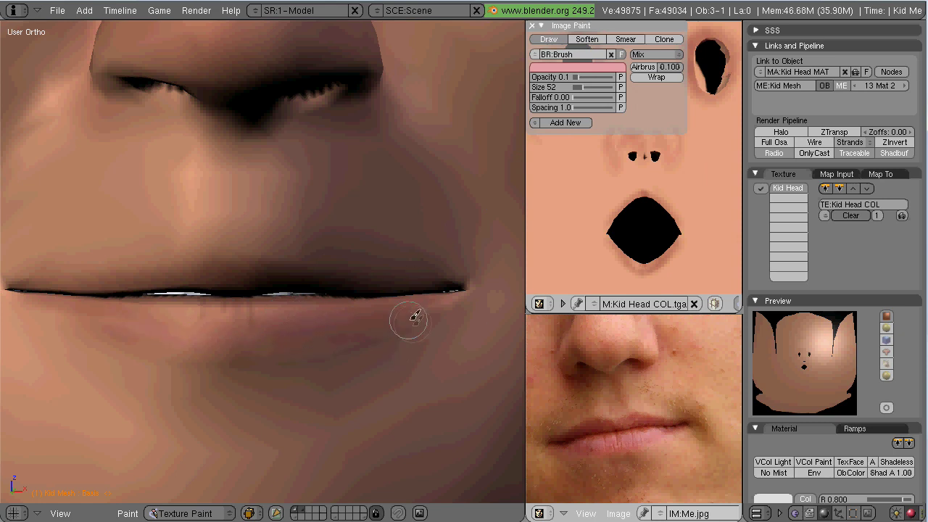
# Step: Sample the red of the upper lip in the photo and blend it over the model's lower lip
pyautogui.click(617, 68)
pyautogui.click(689, 88)
pyautogui.click(644, 425)
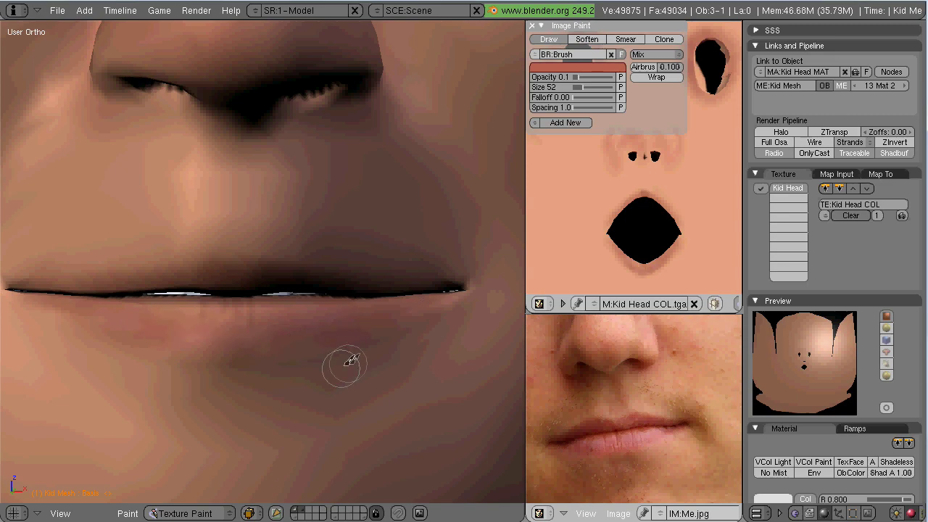
pyautogui.keyDown('ctrl'); pyautogui.keyDown('alt'); pyautogui.moveTo(347, 365); pyautogui.dragTo(368, 391); pyautogui.keyUp('alt'); pyautogui.keyUp('ctrl')
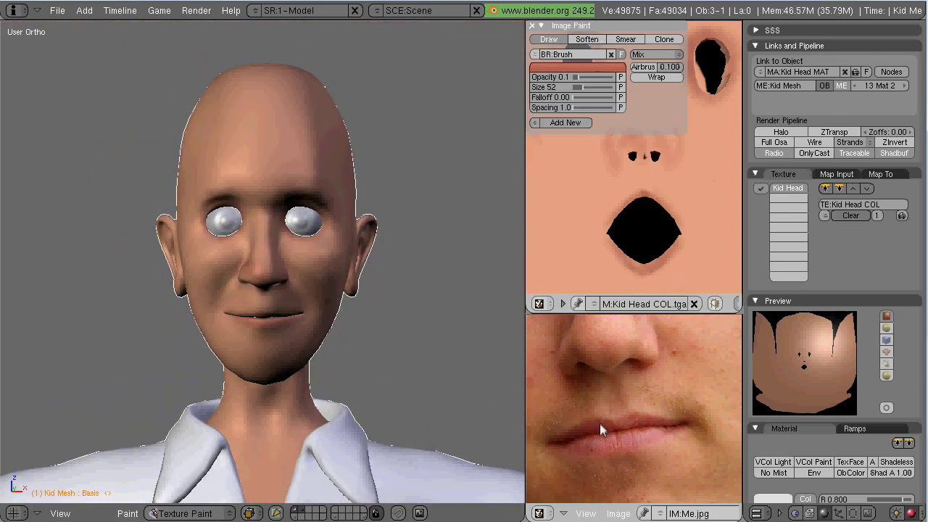
# Step: Choose a darker red from the lips in the photo and deepen the model's lips and mouth corners
pyautogui.click(578, 68)
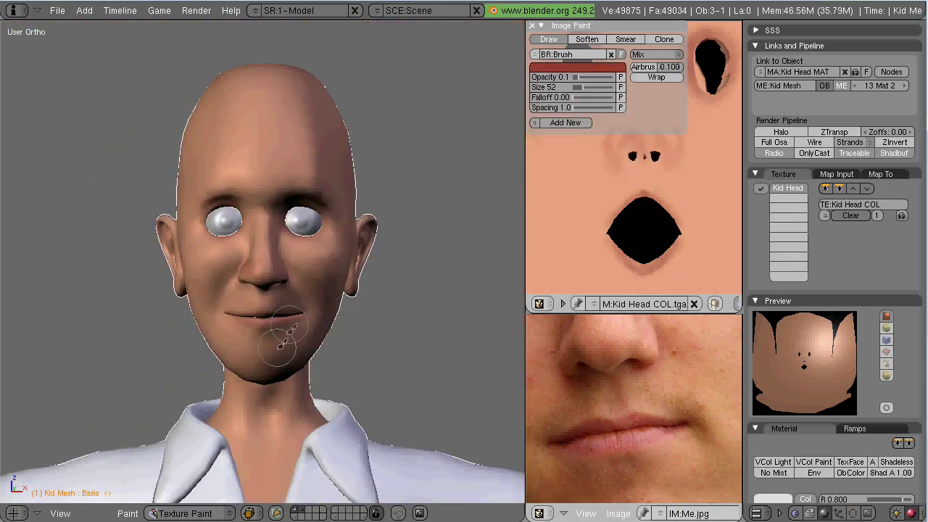
pyautogui.scroll(8, 283, 337)
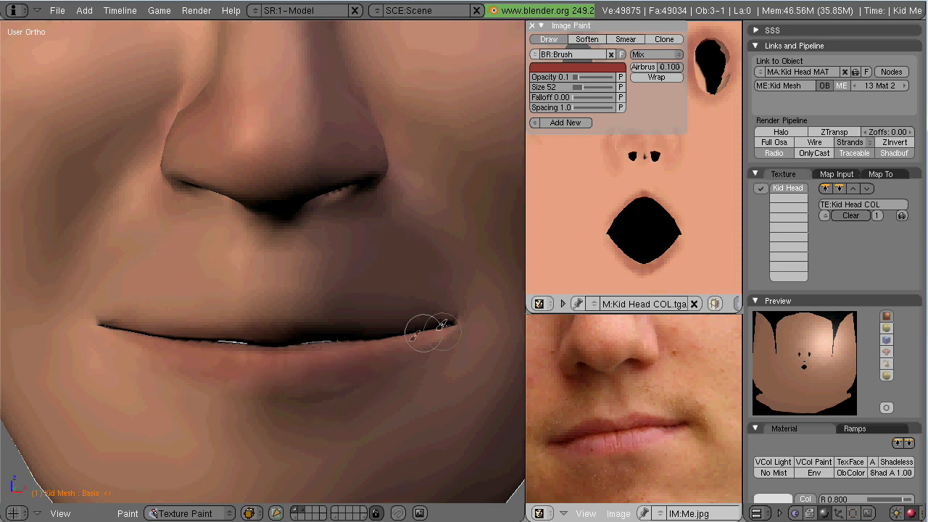
pyautogui.scroll(-8, 378, 347)
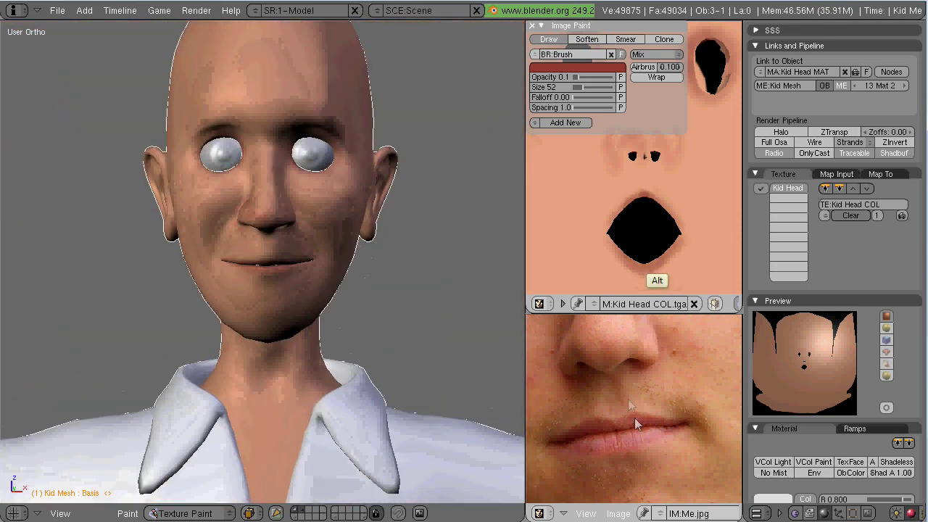
# Step: Sample the red around the eye in the photo and deepen the tint around both eyes with brush size 78
pyautogui.scroll(-3, 634, 418)
pyautogui.scroll(5, 662, 384)
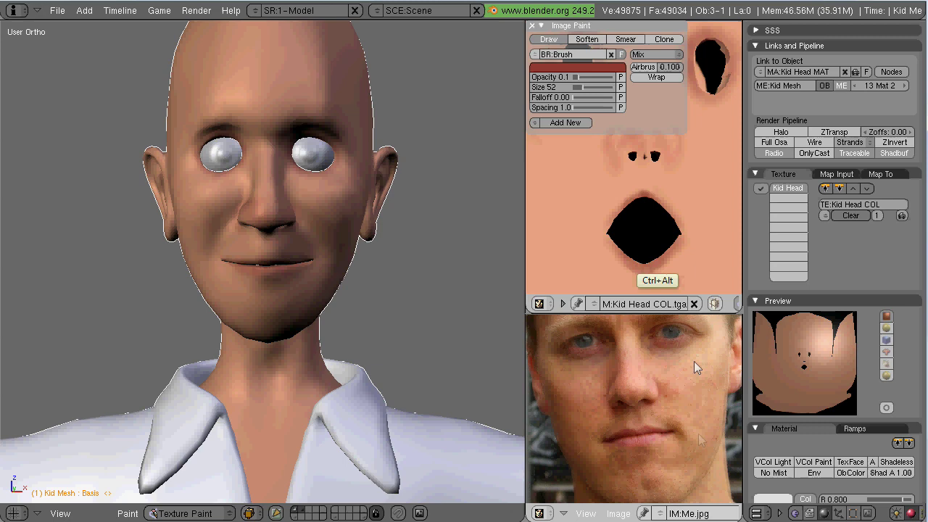
pyautogui.click(578, 68)
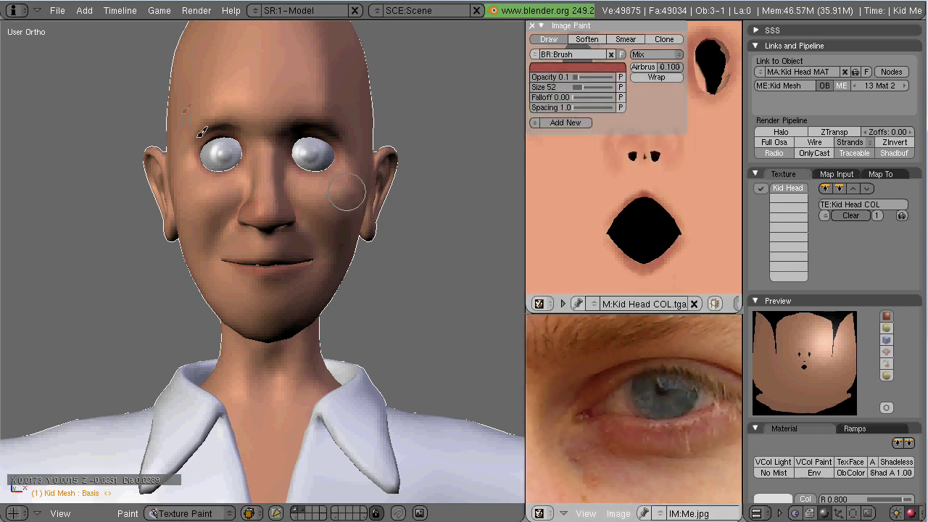
pyautogui.scroll(5, 348, 182)
pyautogui.moveTo(89, 301); pyautogui.dragTo(78, 243)
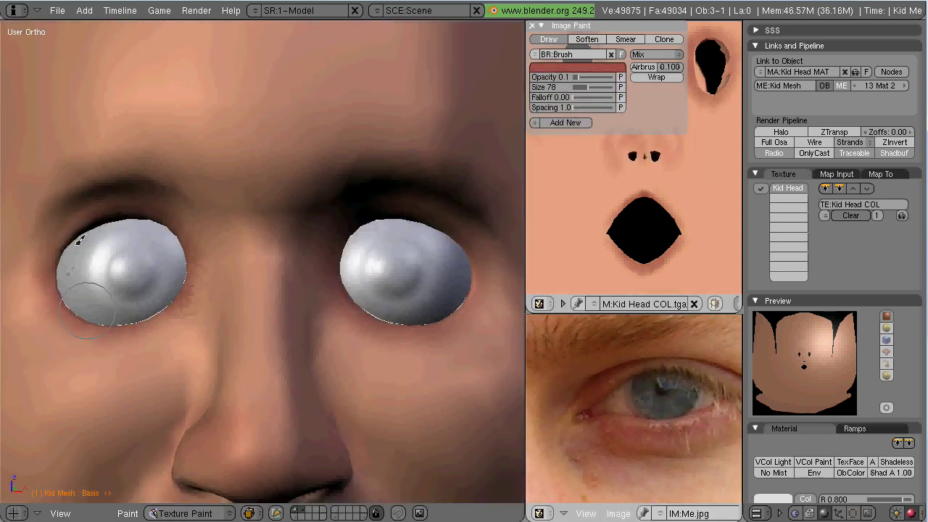
# Step: Change the brush color back to the light peach skin tone for the head texture
pyautogui.keyDown('ctrl'); pyautogui.keyDown('alt'); pyautogui.moveTo(642, 266); pyautogui.dragTo(592, 288); pyautogui.keyUp('alt'); pyautogui.keyUp('ctrl')
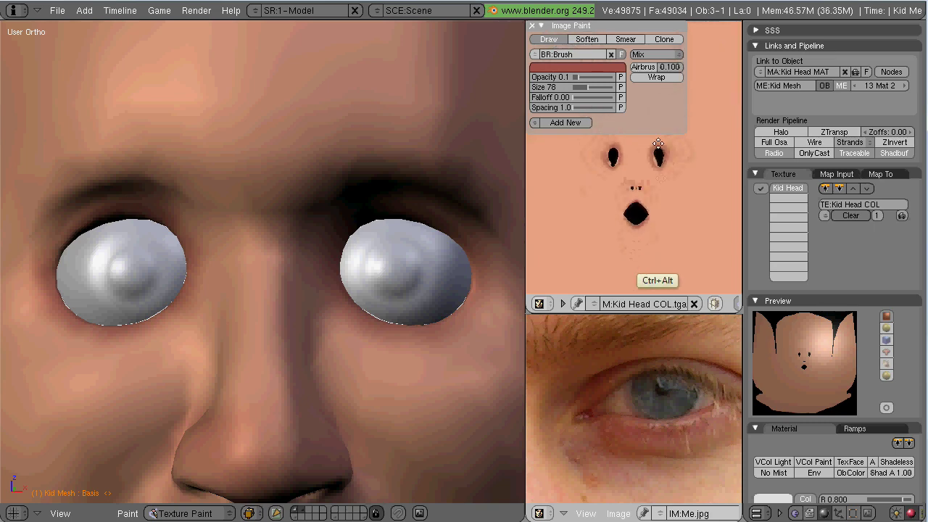
pyautogui.keyDown('alt'); pyautogui.moveTo(624, 181); pyautogui.dragTo(624, 193); pyautogui.keyUp('alt')
pyautogui.click(578, 68)
pyautogui.click(585, 87)
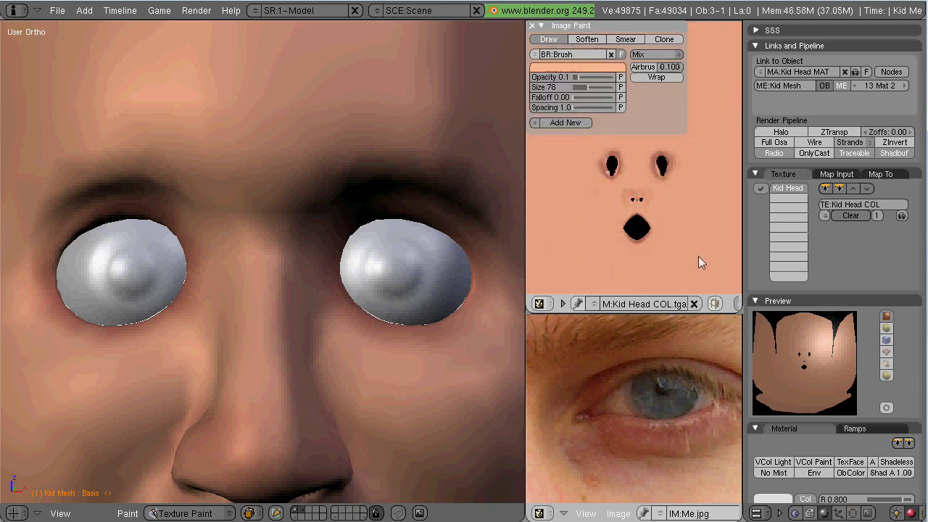
# Step: Sample the red skin below the eye in the photo as the brush color for the ear
pyautogui.keyDown('ctrl'); pyautogui.keyDown('alt'); pyautogui.moveTo(357, 421); pyautogui.dragTo(374, 319); pyautogui.keyUp('alt'); pyautogui.keyUp('ctrl')
pyautogui.keyDown('alt'); pyautogui.moveTo(373, 320); pyautogui.dragTo(312, 406); pyautogui.keyUp('alt')
pyautogui.keyDown('alt'); pyautogui.keyDown('shift'); pyautogui.moveTo(312, 406); pyautogui.dragTo(307, 208); pyautogui.keyUp('shift'); pyautogui.keyUp('alt')
pyautogui.click(578, 68)
pyautogui.click(675, 88)
pyautogui.click(633, 428)
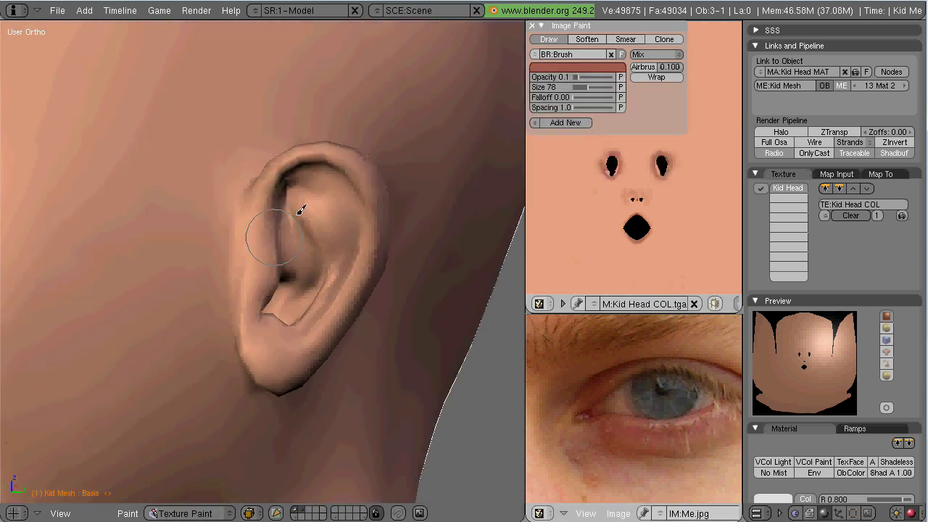
pyautogui.keyDown('alt'); pyautogui.moveTo(321, 324); pyautogui.dragTo(309, 372); pyautogui.keyUp('alt')
pyautogui.press('F2')
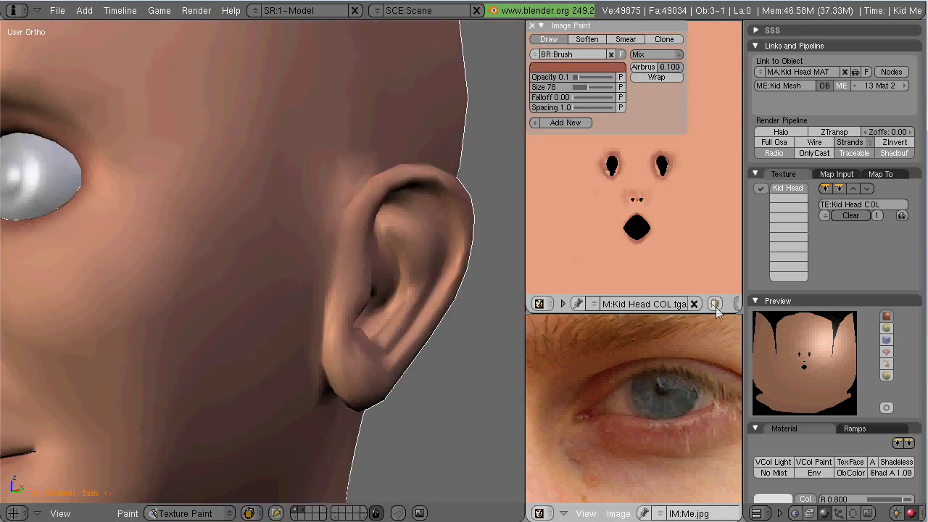
# Step: Open Ear.jpg as the reference photo in place of the face photo
pyautogui.click(563, 304)
pyautogui.click(562, 304)
pyautogui.click(618, 513)
pyautogui.click(627, 482)
pyautogui.click(696, 335)
pyautogui.keyDown('ctrl'); pyautogui.keyDown('alt'); pyautogui.moveTo(604, 378); pyautogui.dragTo(593, 428); pyautogui.keyUp('alt'); pyautogui.keyUp('ctrl')
# Step: Sample the red of the ear in the photo and tint the upper inner folds of the model's ear
pyautogui.click(589, 67)
pyautogui.click(684, 87)
pyautogui.click(704, 419)
pyautogui.keyDown('alt'); pyautogui.moveTo(452, 348); pyautogui.dragTo(406, 345); pyautogui.keyUp('alt')
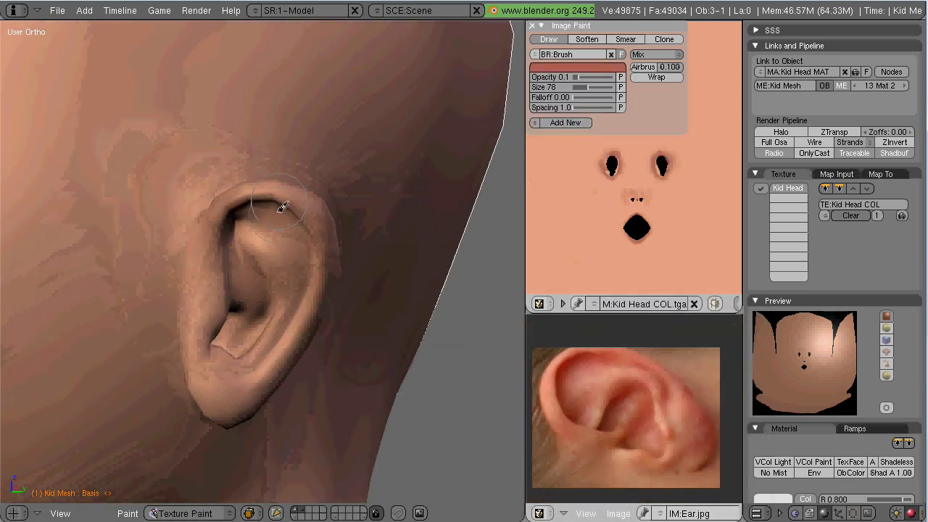
pyautogui.moveTo(254, 209)
pyautogui.mouseDown()
pyautogui.moveTo(302, 243)
pyautogui.moveTo(296, 281)
pyautogui.mouseUp()
# Step: Tint the lobe and the outer rim of the same ear with the sampled red
pyautogui.keyDown('ctrl'); pyautogui.keyDown('alt'); pyautogui.moveTo(648, 215); pyautogui.dragTo(642, 243); pyautogui.keyUp('alt'); pyautogui.keyUp('ctrl')
pyautogui.moveTo(643, 243)
pyautogui.keyDown('alt'); pyautogui.keyDown('shift'); pyautogui.mouseDown()
pyautogui.moveTo(585, 252)
pyautogui.moveTo(573, 243)
pyautogui.moveTo(576, 214)
pyautogui.mouseUp(); pyautogui.keyUp('shift'); pyautogui.keyUp('alt')
pyautogui.moveTo(223, 396)
pyautogui.mouseDown()
pyautogui.moveTo(265, 377)
pyautogui.moveTo(274, 390)
pyautogui.moveTo(327, 326)
pyautogui.mouseUp()
pyautogui.moveTo(327, 326)
pyautogui.keyDown('alt'); pyautogui.keyDown('shift'); pyautogui.mouseDown()
pyautogui.moveTo(286, 268)
pyautogui.moveTo(327, 268)
pyautogui.mouseUp(); pyautogui.keyUp('shift'); pyautogui.keyUp('alt')
pyautogui.moveTo(332, 202); pyautogui.dragTo(357, 290)
pyautogui.moveTo(357, 290); pyautogui.dragTo(275, 222, button='middle')
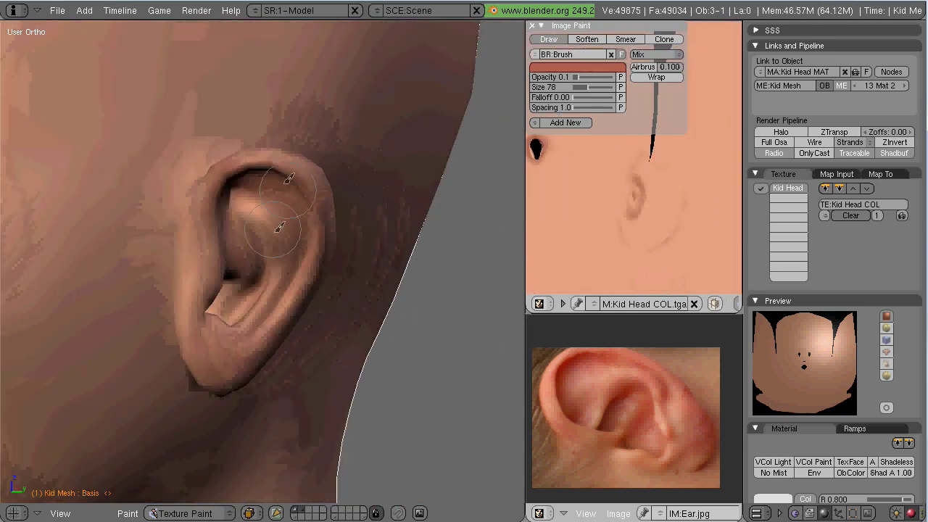
# Step: Paint over the stray red marks around the ear with light peach at opacity 0.7
pyautogui.moveTo(338, 244); pyautogui.dragTo(181, 196, button='middle')
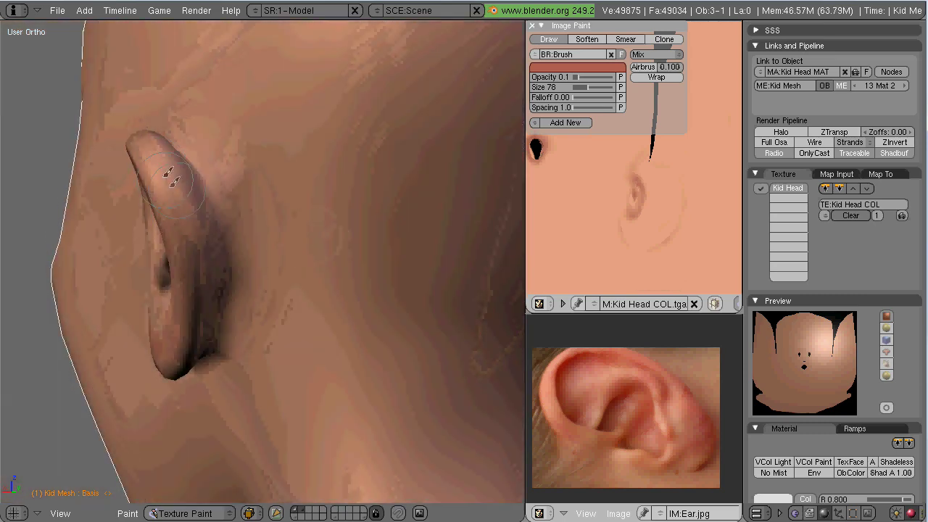
pyautogui.click(577, 67)
pyautogui.click(591, 86)
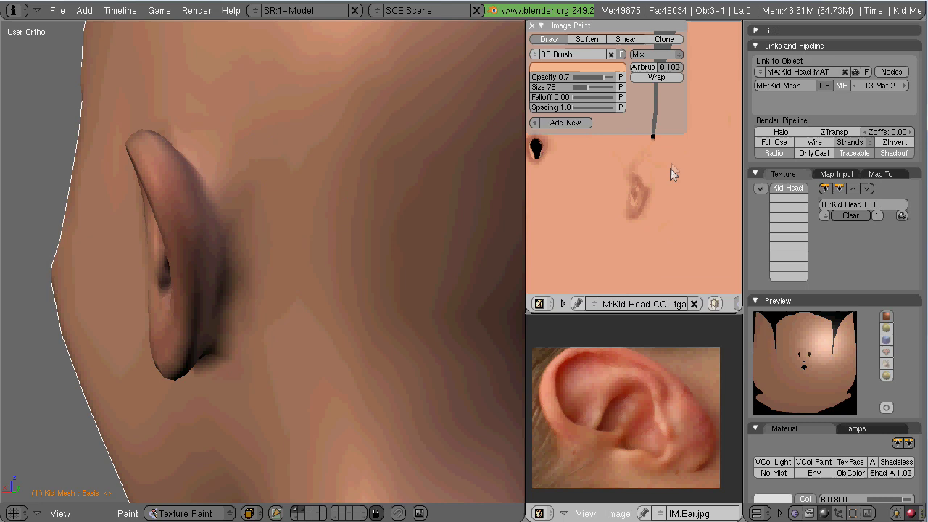
# Step: Restore the red brush color with size 45 and opacity 0.1, and deepen the tint on the lower ear
pyautogui.click(577, 66)
pyautogui.click(612, 94)
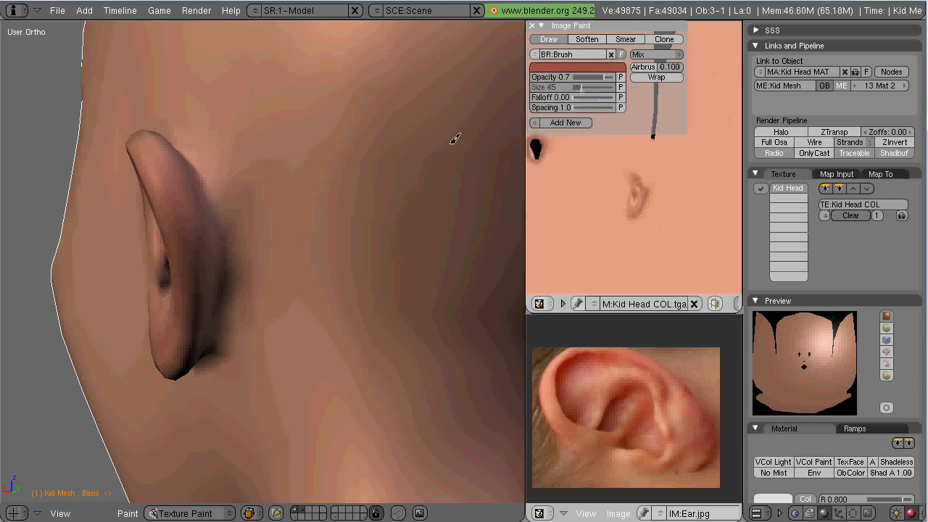
pyautogui.keyDown('alt'); pyautogui.moveTo(196, 254); pyautogui.dragTo(388, 311); pyautogui.keyUp('alt')
pyautogui.keyDown('alt'); pyautogui.keyDown('shift'); pyautogui.moveTo(356, 176); pyautogui.dragTo(366, 195); pyautogui.keyUp('shift'); pyautogui.keyUp('alt')
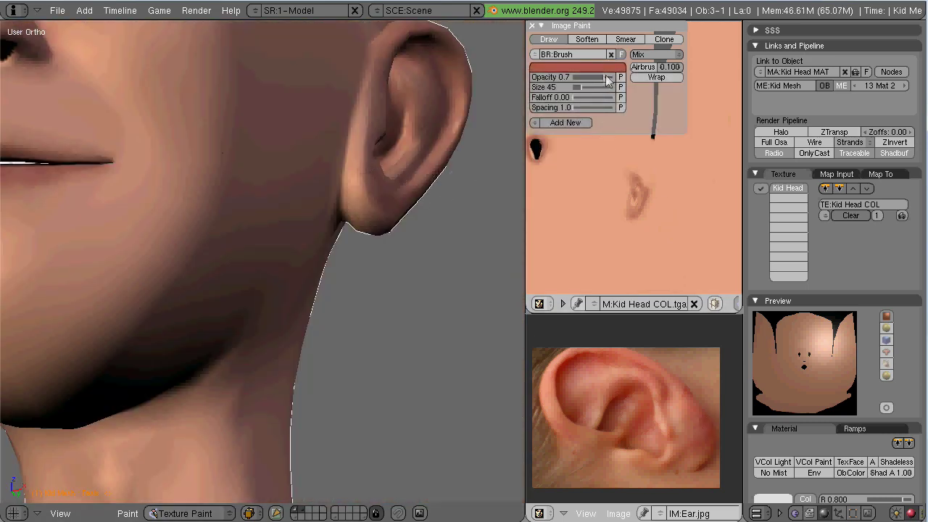
pyautogui.moveTo(608, 77); pyautogui.dragTo(574, 77)
pyautogui.moveTo(367, 220)
pyautogui.mouseDown()
pyautogui.moveTo(375, 220)
pyautogui.moveTo(333, 197)
pyautogui.mouseUp()
pyautogui.moveTo(334, 196)
pyautogui.keyDown('alt'); pyautogui.keyDown('shift'); pyautogui.mouseDown()
pyautogui.moveTo(337, 181)
pyautogui.moveTo(306, 279)
pyautogui.moveTo(210, 258)
pyautogui.moveTo(322, 294)
pyautogui.moveTo(295, 215)
pyautogui.moveTo(140, 246)
pyautogui.mouseUp(); pyautogui.keyUp('shift'); pyautogui.keyUp('alt')
pyautogui.scroll(-8, 336, 182)
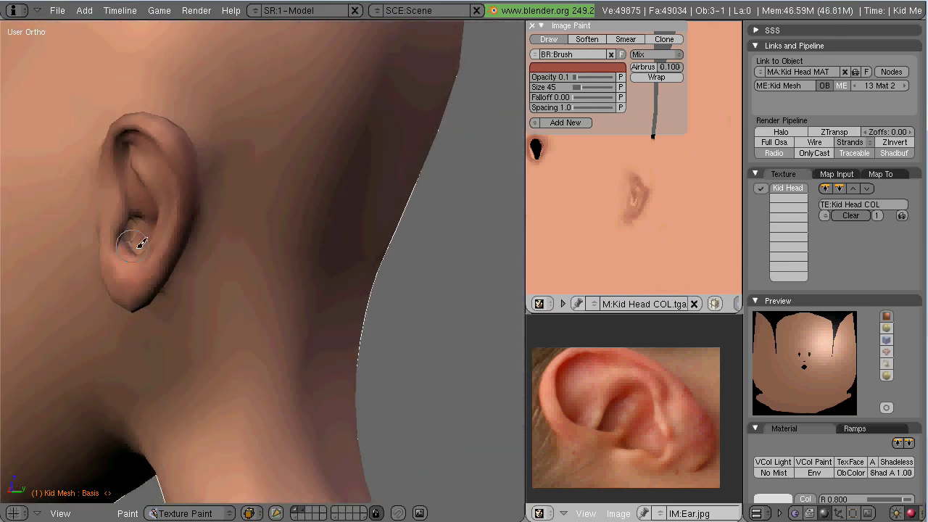
# Step: Tint the outer rim of the opposite ear with the red brush at size 65
pyautogui.keyDown('alt'); pyautogui.moveTo(171, 294); pyautogui.dragTo(338, 214); pyautogui.keyUp('alt')
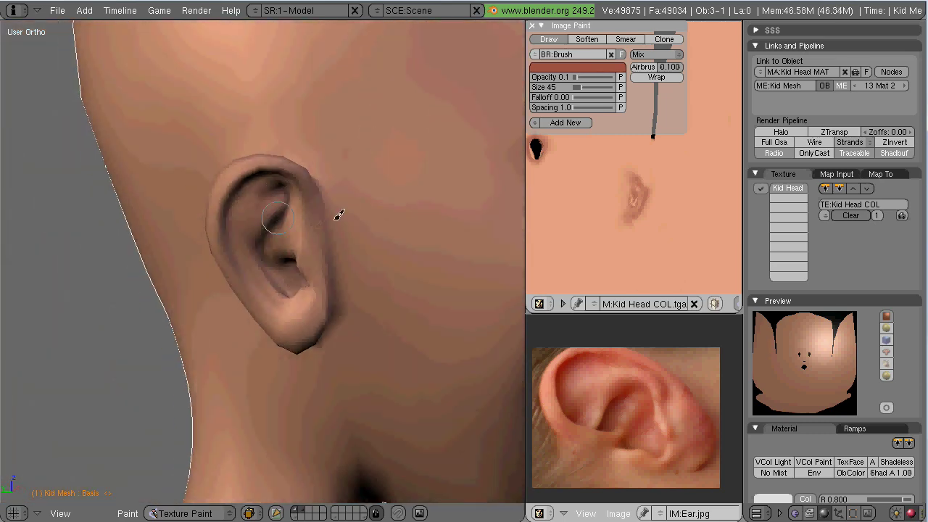
pyautogui.keyDown('alt'); pyautogui.moveTo(543, 182); pyautogui.dragTo(786, 179); pyautogui.keyUp('alt')
pyautogui.keyDown('ctrl'); pyautogui.keyDown('alt'); pyautogui.moveTo(249, 200); pyautogui.dragTo(268, 290); pyautogui.keyUp('alt'); pyautogui.keyUp('ctrl')
pyautogui.moveTo(576, 88); pyautogui.dragTo(580, 93)
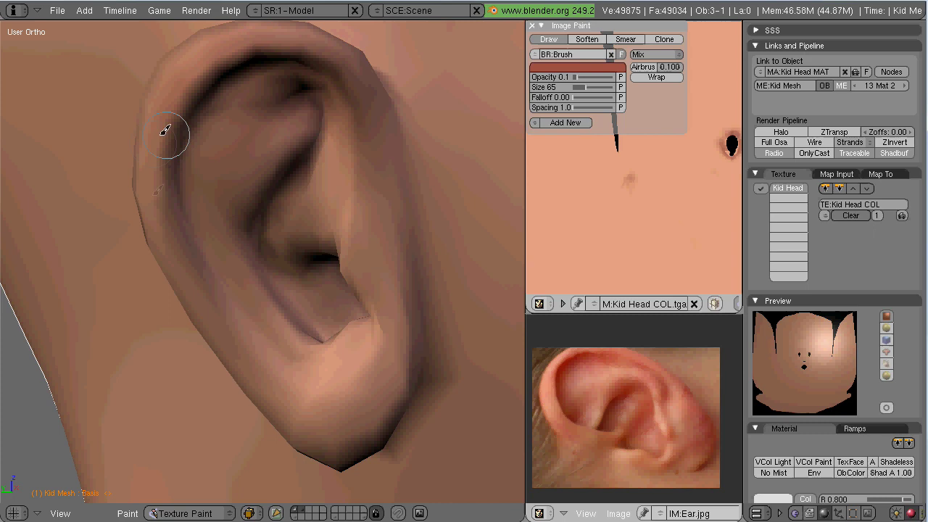
pyautogui.keyDown('alt'); pyautogui.keyDown('shift'); pyautogui.moveTo(361, 422); pyautogui.dragTo(208, 334); pyautogui.keyUp('shift'); pyautogui.keyUp('alt')
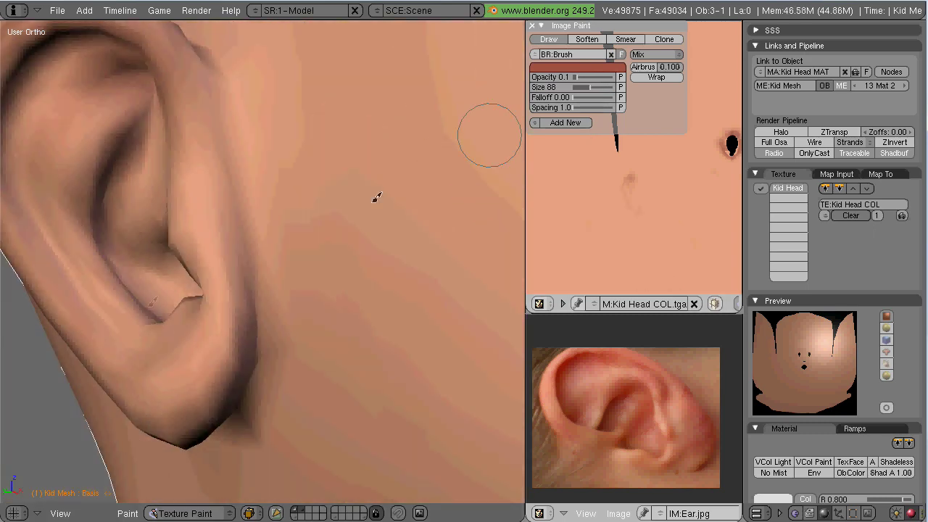
# Step: Set the brush size to 96 and deepen the red inside the opposite ear and around its lobe
pyautogui.moveTo(187, 155)
pyautogui.keyDown('alt'); pyautogui.mouseDown()
pyautogui.moveTo(203, 279)
pyautogui.moveTo(396, 243)
pyautogui.mouseUp(); pyautogui.keyUp('alt')
pyautogui.moveTo(590, 88); pyautogui.dragTo(592, 88)
pyautogui.moveTo(391, 96)
pyautogui.mouseDown()
pyautogui.moveTo(311, 307)
pyautogui.moveTo(322, 388)
pyautogui.moveTo(265, 396)
pyautogui.mouseUp()
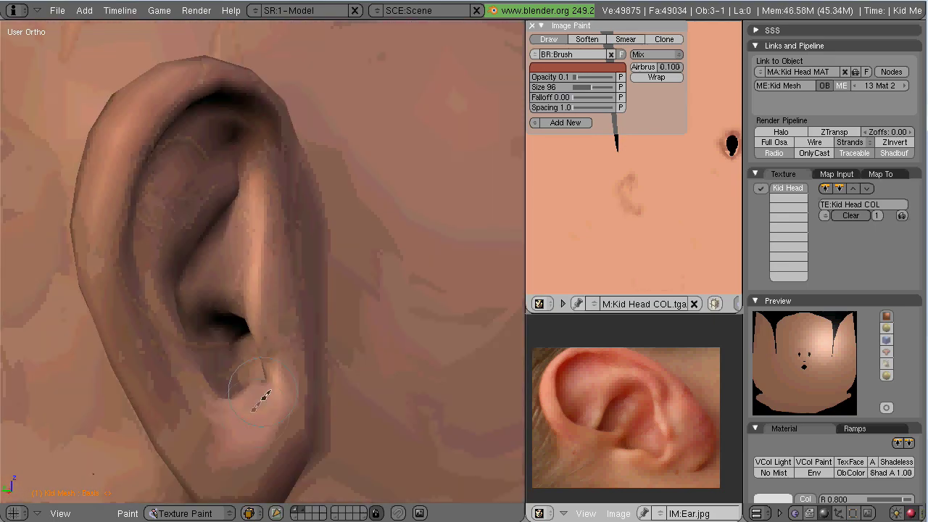
pyautogui.scroll(-5, 176, 138)
pyautogui.keyDown('alt'); pyautogui.moveTo(239, 317); pyautogui.dragTo(355, 236); pyautogui.keyUp('alt')
pyautogui.keyDown('alt'); pyautogui.keyDown('shift'); pyautogui.moveTo(174, 464); pyautogui.dragTo(265, 278); pyautogui.keyUp('shift'); pyautogui.keyUp('alt')
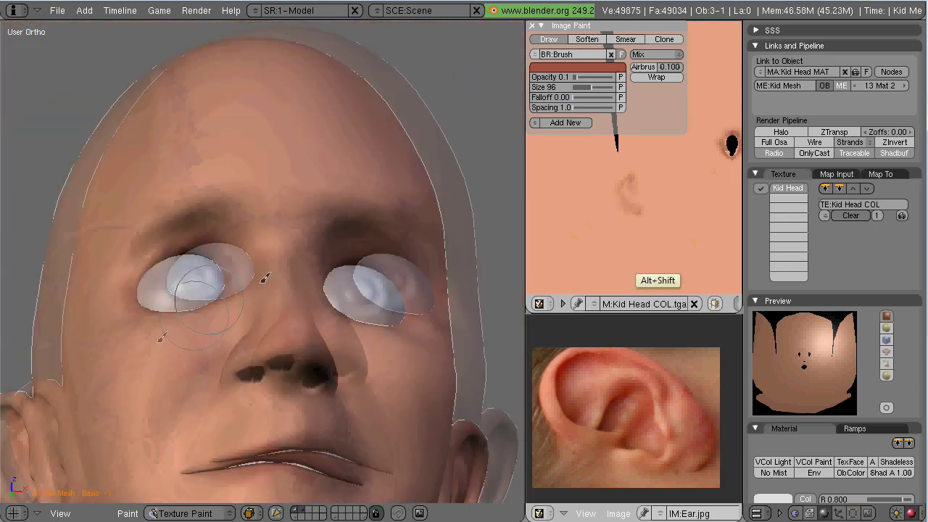
pyautogui.keyDown('alt'); pyautogui.moveTo(161, 337); pyautogui.dragTo(254, 212); pyautogui.keyUp('alt')
pyautogui.scroll(5, 217, 283)
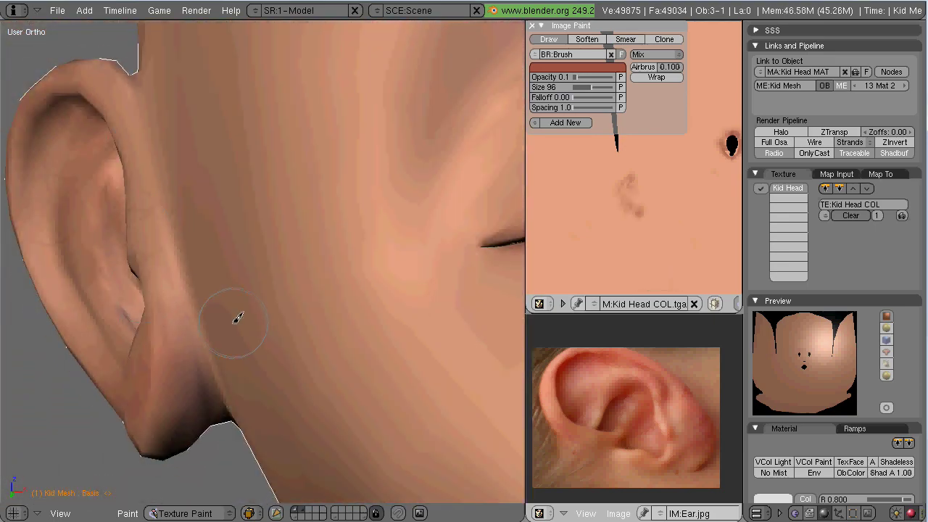
pyautogui.keyDown('alt'); pyautogui.keyDown('shift'); pyautogui.moveTo(234, 323); pyautogui.dragTo(210, 172); pyautogui.keyUp('shift'); pyautogui.keyUp('alt')
# Step: Switch the brush to light peach at opacity 1.0 and clean up stray marks on the flat head texture
pyautogui.keyDown('ctrl'); pyautogui.keyDown('alt'); pyautogui.moveTo(331, 388); pyautogui.dragTo(345, 287); pyautogui.keyUp('alt'); pyautogui.keyUp('ctrl')
pyautogui.keyDown('alt'); pyautogui.moveTo(381, 286); pyautogui.dragTo(370, 266); pyautogui.keyUp('alt')
pyautogui.keyDown('ctrl'); pyautogui.keyDown('alt'); pyautogui.moveTo(652, 229); pyautogui.dragTo(641, 148); pyautogui.keyUp('alt'); pyautogui.keyUp('ctrl')
pyautogui.keyDown('alt'); pyautogui.moveTo(686, 232); pyautogui.dragTo(629, 226); pyautogui.keyUp('alt')
pyautogui.click(578, 67)
pyautogui.moveTo(577, 77); pyautogui.dragTo(614, 77)
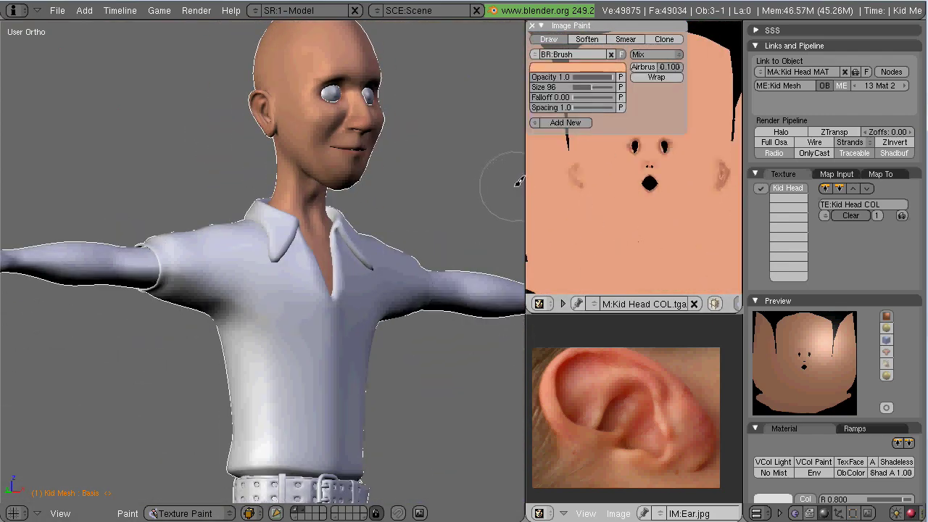
pyautogui.hotkey('ctrl', 'Up')
pyautogui.keyDown('ctrl'); pyautogui.keyDown('alt'); pyautogui.moveTo(433, 370); pyautogui.dragTo(313, 174); pyautogui.keyUp('alt'); pyautogui.keyUp('ctrl')
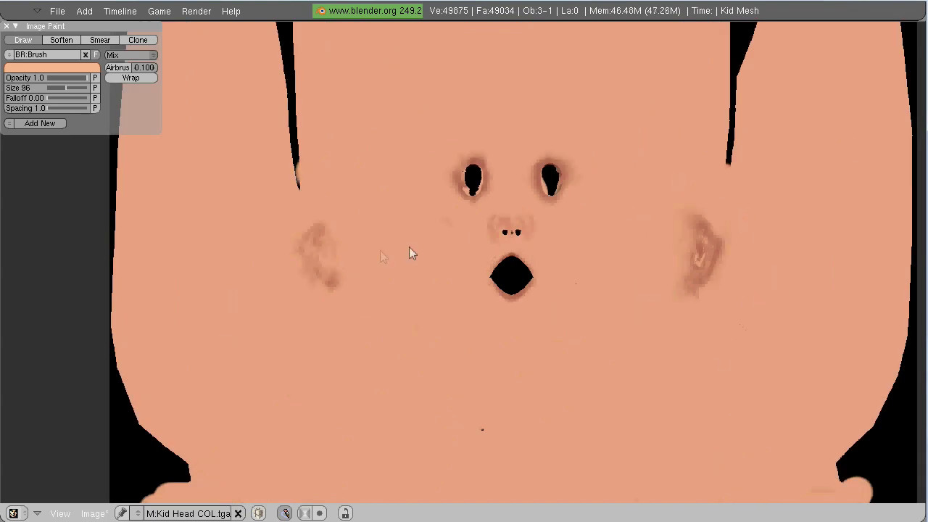
pyautogui.hotkey('ctrl', 'Down')
pyautogui.press('Home')
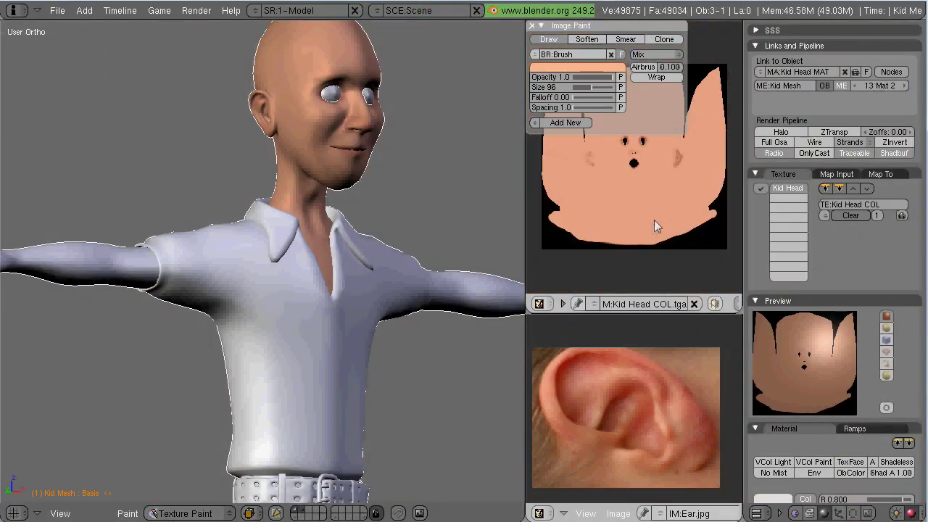
# Step: Open faceSide.jpg as the reference photo
pyautogui.keyDown('alt'); pyautogui.keyDown('shift'); pyautogui.moveTo(655, 210); pyautogui.dragTo(654, 245); pyautogui.keyUp('shift'); pyautogui.keyUp('alt')
pyautogui.moveTo(412, 163); pyautogui.dragTo(348, 165, button='middle')
pyautogui.click(618, 514)
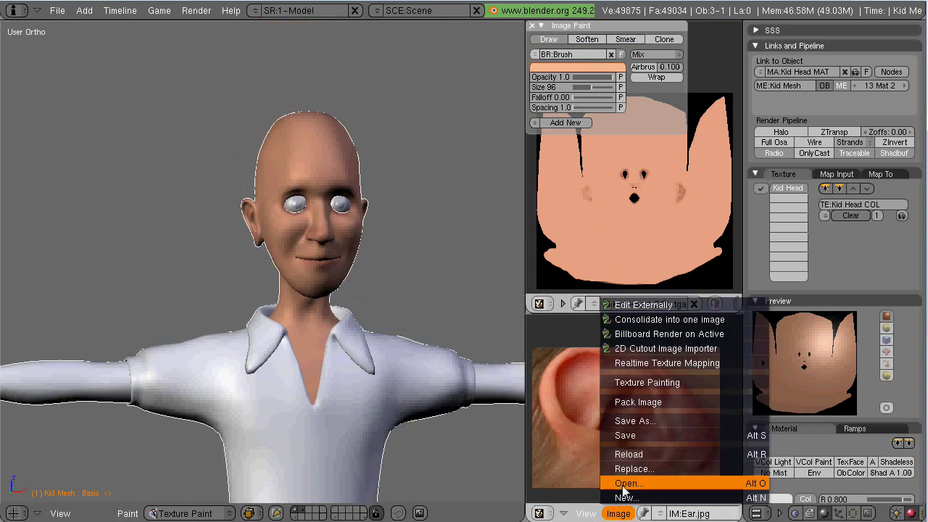
pyautogui.click(596, 482)
pyautogui.click(596, 475)
pyautogui.click(601, 429)
pyautogui.click(702, 333)
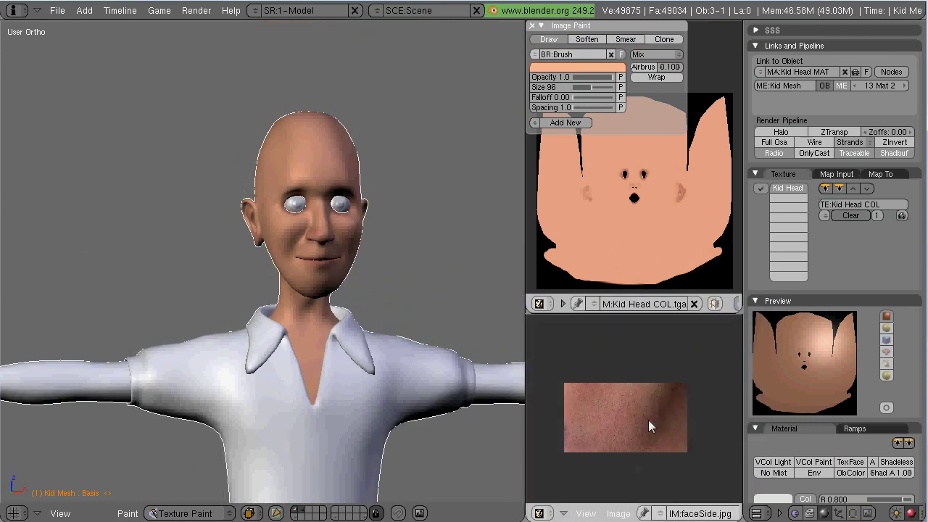
# Step: Open Me.jpg as the reference photo and frame the face in both the photo and the model view
pyautogui.click(619, 514)
pyautogui.click(616, 481)
pyautogui.click(613, 476)
pyautogui.click(701, 334)
pyautogui.scroll(3, 629, 417)
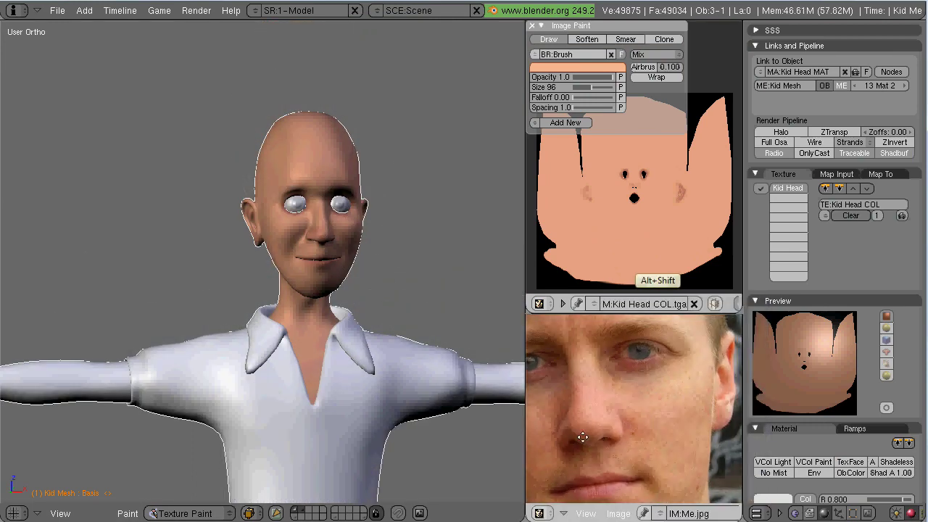
pyautogui.scroll(6, 272, 367)
pyautogui.moveTo(273, 368); pyautogui.dragTo(433, 246, button='middle')
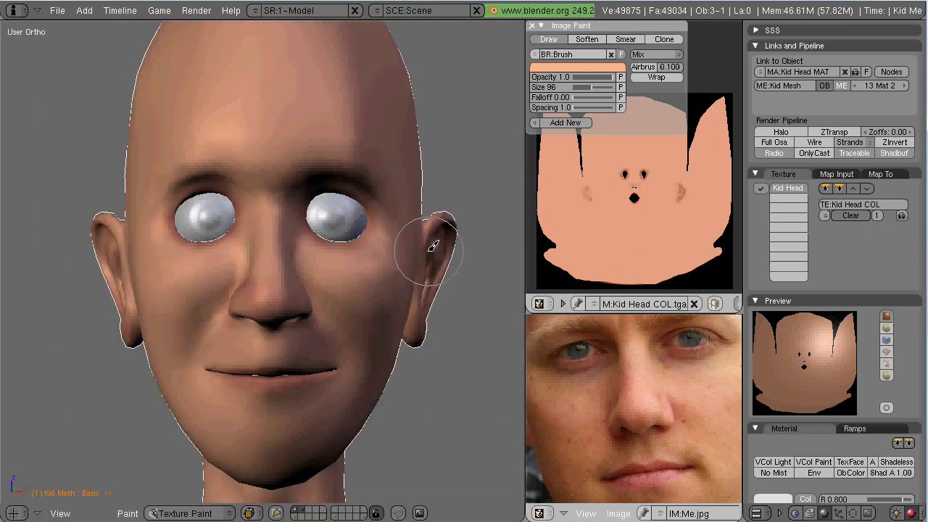
pyautogui.moveTo(600, 468); pyautogui.dragTo(619, 432, button='middle')
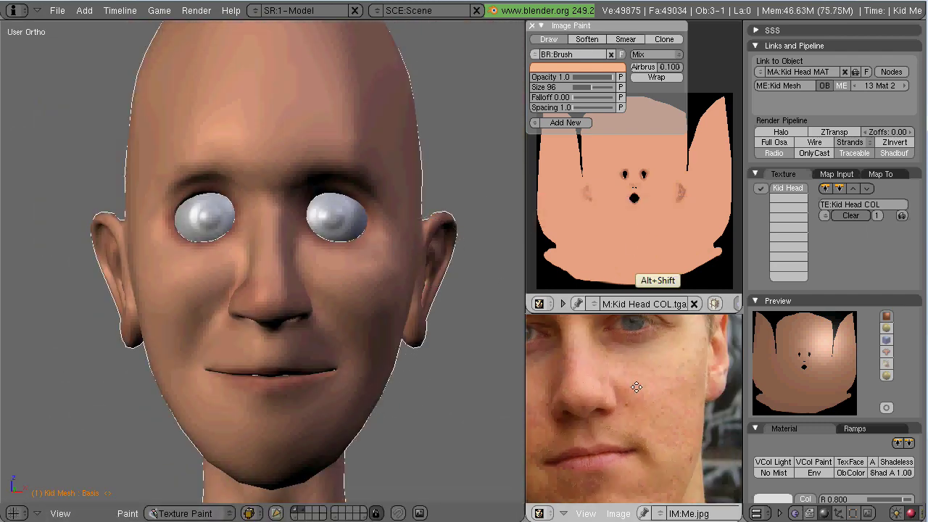
# Step: Sample the brown shadow tone beside the nose bridge in the photo as the brush color
pyautogui.click(590, 68)
pyautogui.click(591, 379)
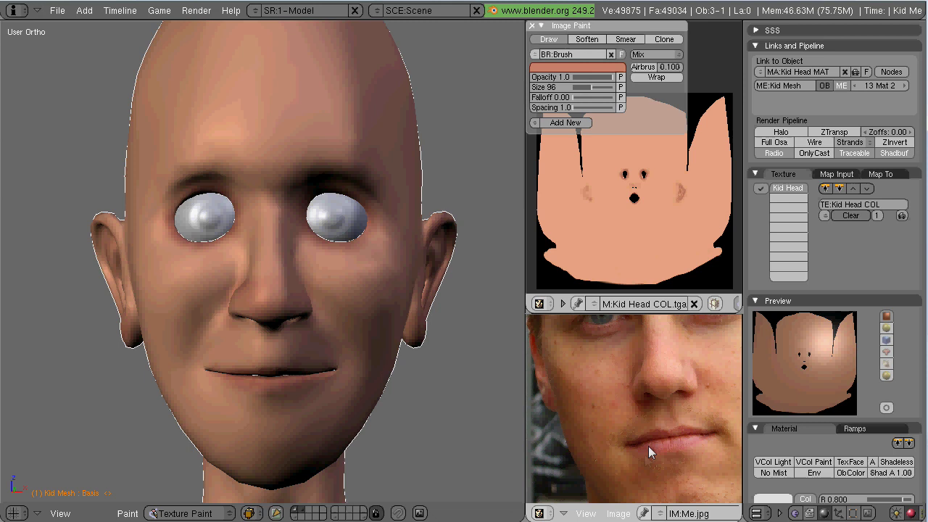
pyautogui.click(593, 68)
pyautogui.click(695, 92)
pyautogui.click(638, 352)
# Step: Undo the full-strength cheek stroke and lightly tint the under-eye and cheek areas at opacity 0.1 and size 50
pyautogui.moveTo(239, 241); pyautogui.dragTo(206, 282)
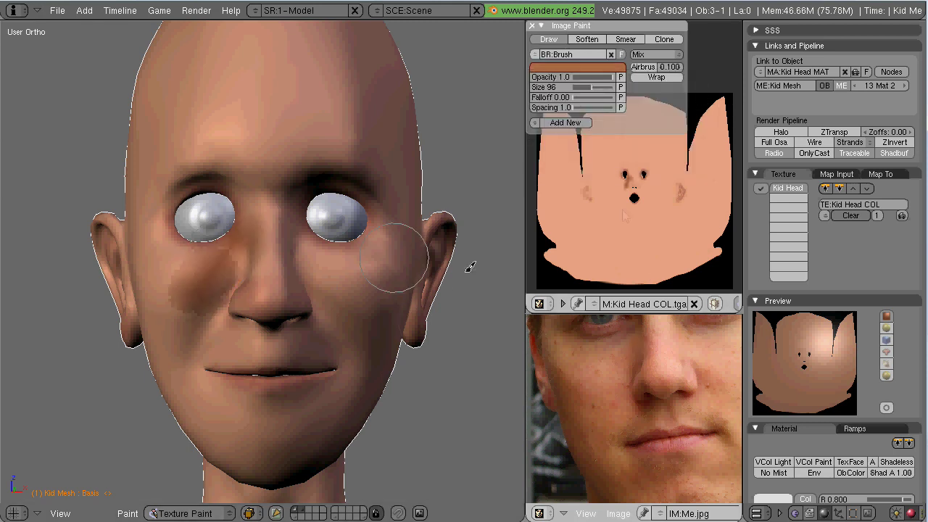
pyautogui.hotkey('ctrl', 'z')
pyautogui.moveTo(610, 77); pyautogui.dragTo(578, 79)
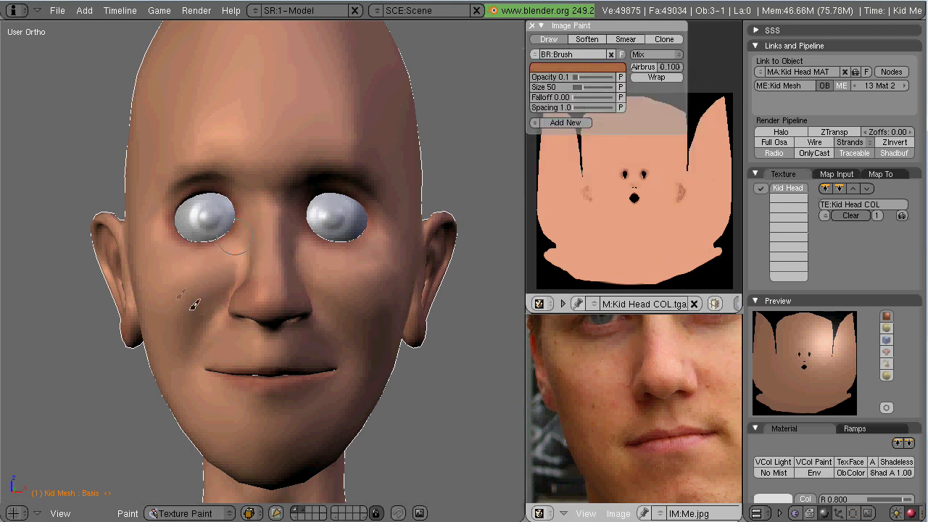
pyautogui.moveTo(194, 305); pyautogui.dragTo(242, 216)
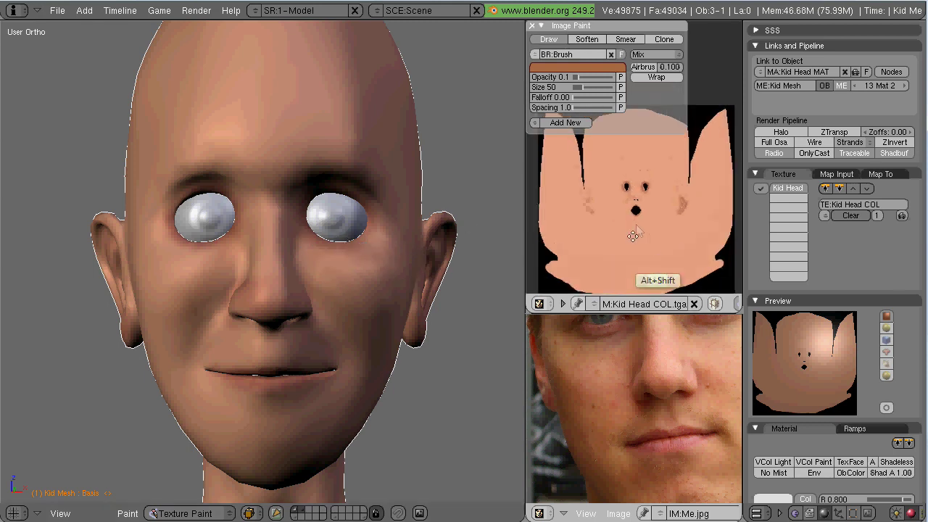
# Step: Soften the painted tones around the nose and cheeks with brush size 60, light peach color and opacity 0.4
pyautogui.scroll(4, 580, 203)
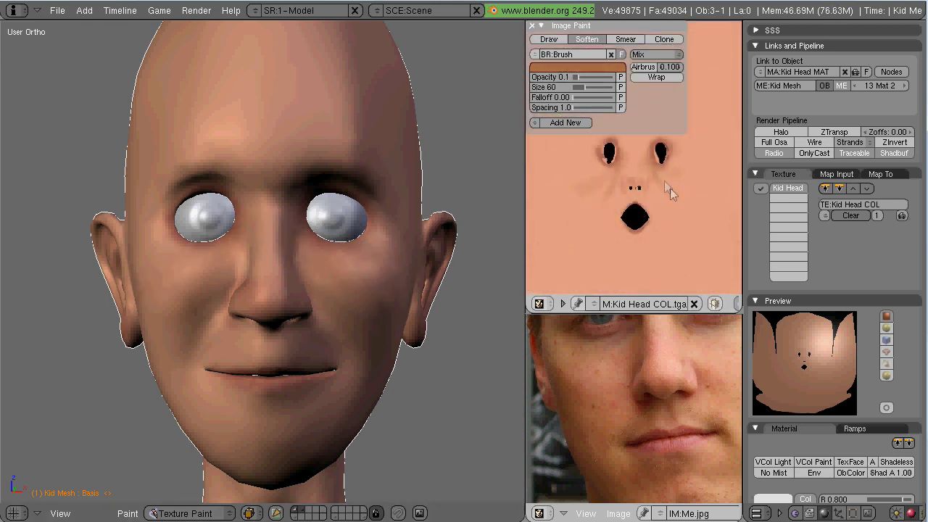
pyautogui.click(583, 68)
pyautogui.click(579, 75)
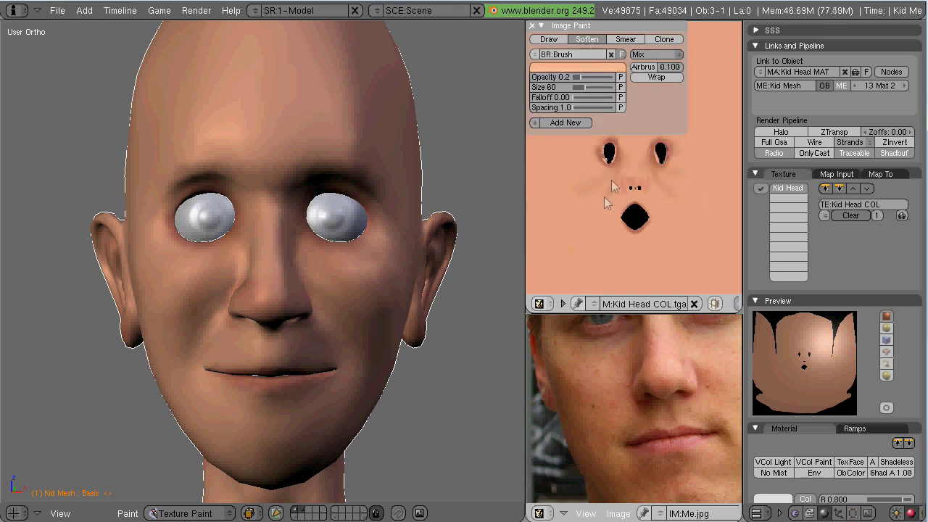
pyautogui.moveTo(648, 227)
pyautogui.keyDown('ctrl'); pyautogui.keyDown('alt'); pyautogui.mouseDown()
pyautogui.moveTo(642, 203)
pyautogui.moveTo(670, 101)
pyautogui.mouseUp(); pyautogui.keyUp('alt'); pyautogui.keyUp('ctrl')
pyautogui.moveTo(582, 77); pyautogui.dragTo(591, 77)
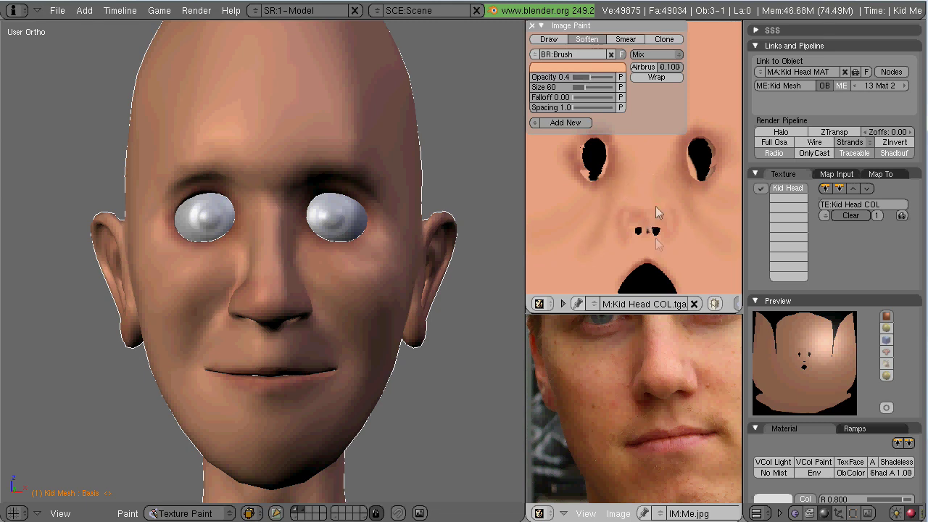
# Step: Sample the pink skin tone on the nose bridge in the photo as the brush color
pyautogui.click(583, 68)
pyautogui.click(688, 87)
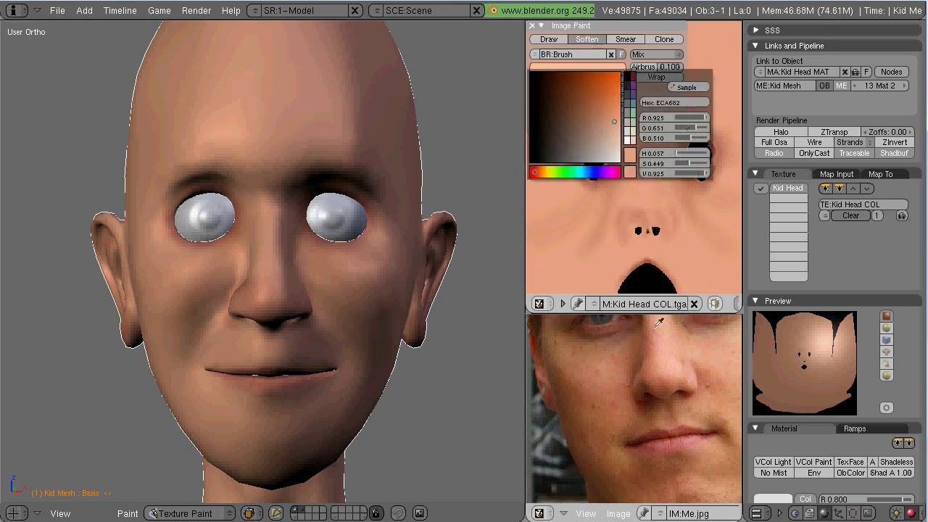
pyautogui.click(621, 431)
pyautogui.click(583, 68)
pyautogui.click(687, 87)
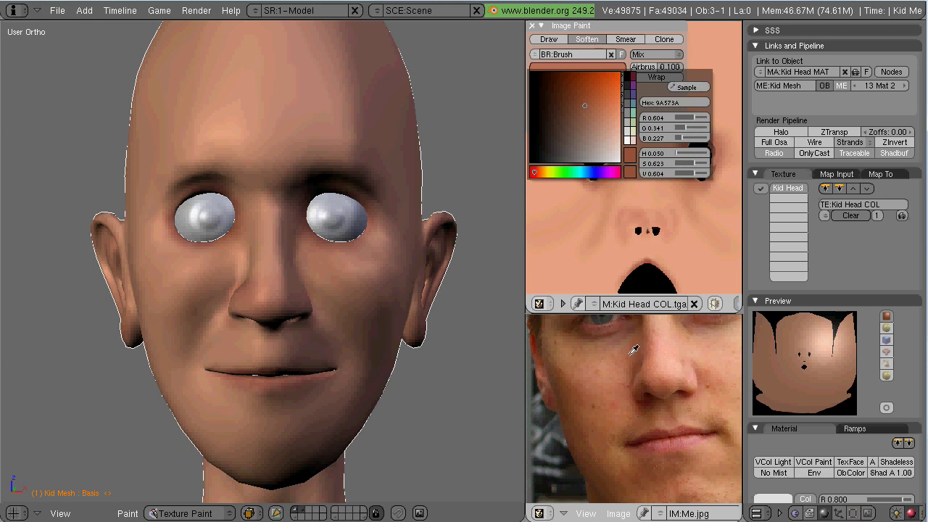
pyautogui.click(658, 341)
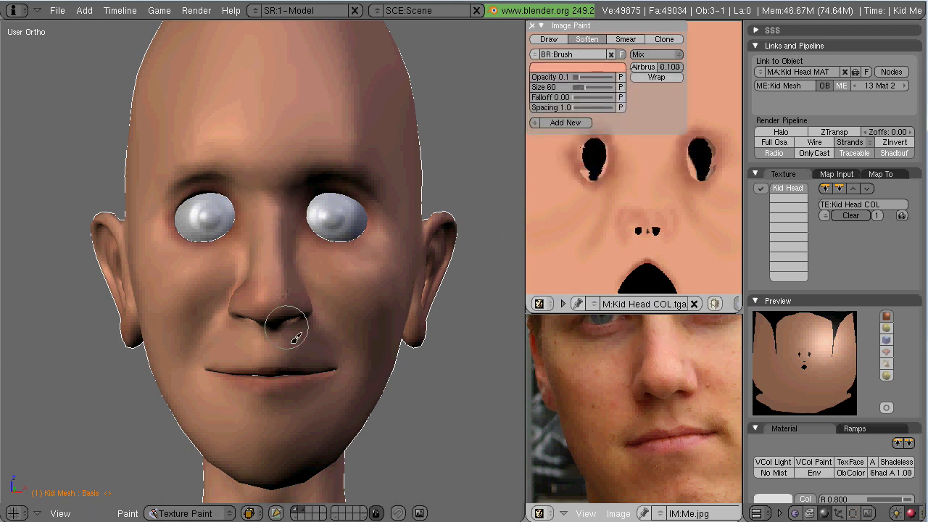
# Step: Examine the painted head and its skin texture against the forehead and whole face in the reference photo
pyautogui.moveTo(657, 173); pyautogui.dragTo(648, 209, button='middle')
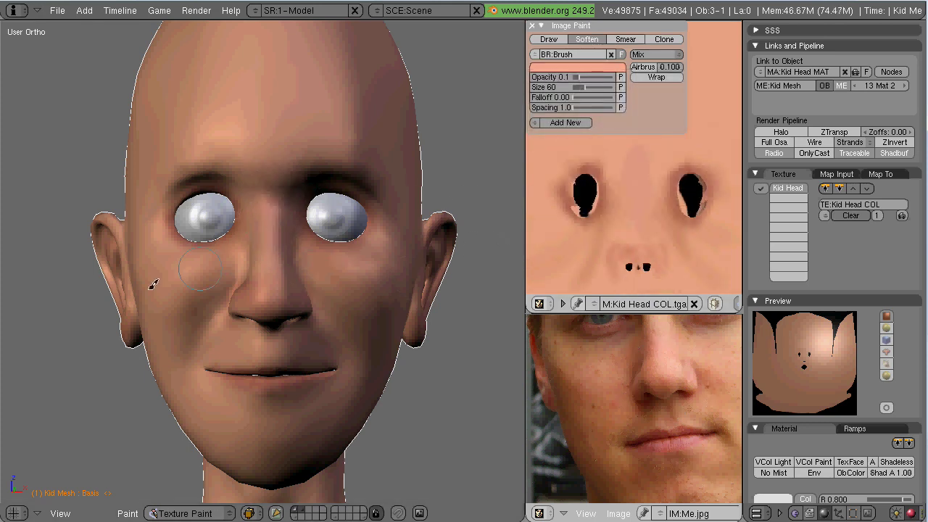
pyautogui.moveTo(638, 362); pyautogui.dragTo(634, 489, button='middle')
pyautogui.moveTo(654, 176); pyautogui.dragTo(647, 227, button='middle')
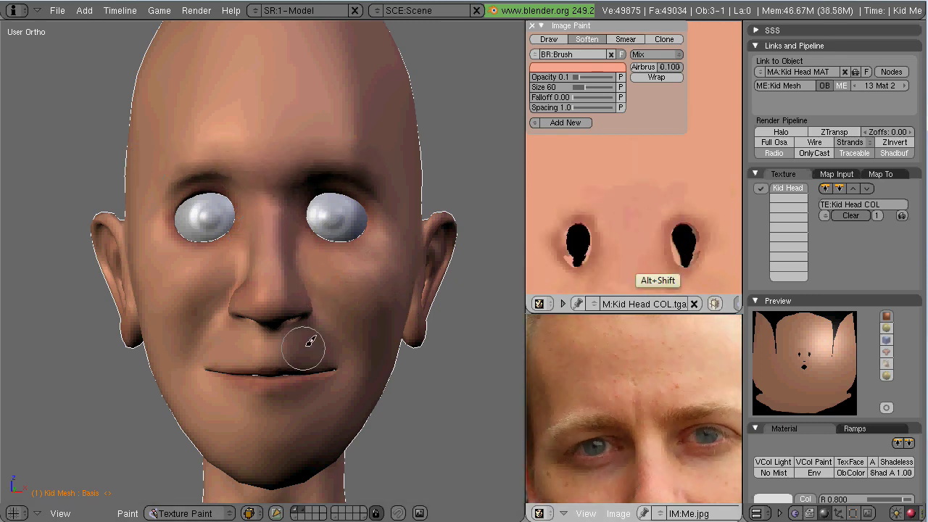
pyautogui.keyDown('alt'); pyautogui.keyDown('shift'); pyautogui.moveTo(304, 348); pyautogui.dragTo(324, 219); pyautogui.keyUp('shift'); pyautogui.keyUp('alt')
pyautogui.keyDown('ctrl'); pyautogui.keyDown('alt'); pyautogui.moveTo(633, 427); pyautogui.dragTo(639, 464); pyautogui.keyUp('alt'); pyautogui.keyUp('ctrl')
pyautogui.keyDown('alt'); pyautogui.keyDown('shift'); pyautogui.moveTo(651, 443); pyautogui.dragTo(645, 406); pyautogui.keyUp('shift'); pyautogui.keyUp('alt')
pyautogui.keyDown('alt'); pyautogui.keyDown('shift'); pyautogui.moveTo(380, 203); pyautogui.dragTo(367, 326); pyautogui.keyUp('shift'); pyautogui.keyUp('alt')
pyautogui.keyDown('ctrl'); pyautogui.keyDown('alt'); pyautogui.moveTo(391, 326); pyautogui.dragTo(412, 329); pyautogui.keyUp('alt'); pyautogui.keyUp('ctrl')
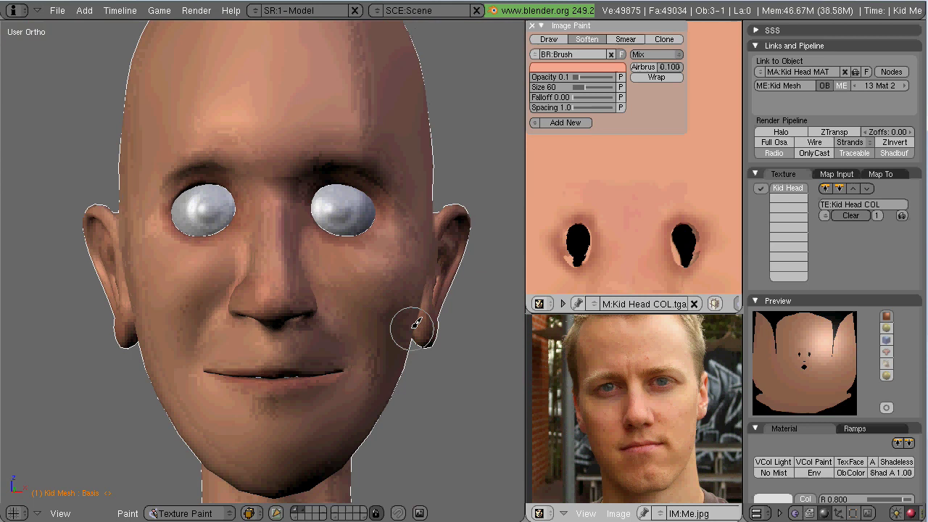
pyautogui.keyDown('alt'); pyautogui.keyDown('shift'); pyautogui.moveTo(607, 247); pyautogui.dragTo(618, 138); pyautogui.keyUp('shift'); pyautogui.keyUp('alt')
pyautogui.keyDown('ctrl'); pyautogui.keyDown('alt'); pyautogui.moveTo(618, 145); pyautogui.dragTo(612, 195); pyautogui.keyUp('alt'); pyautogui.keyUp('ctrl')
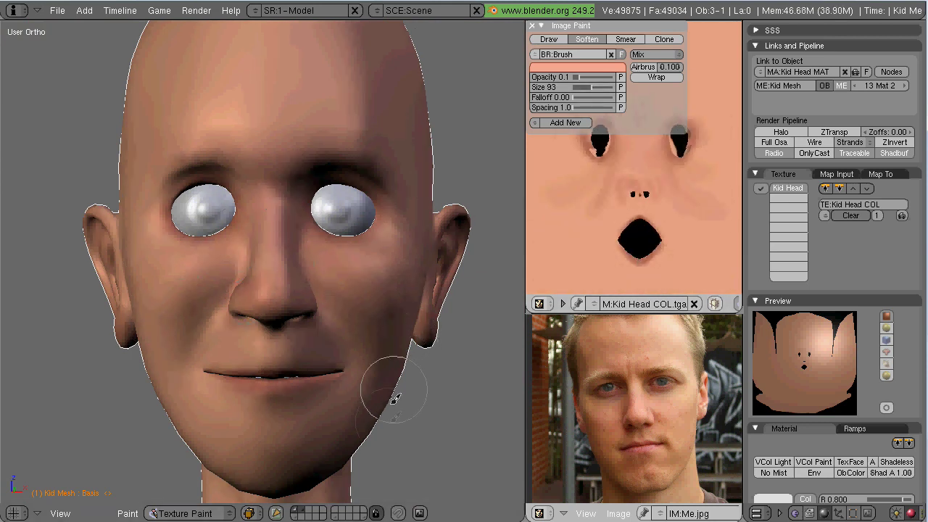
pyautogui.keyDown('ctrl'); pyautogui.keyDown('alt'); pyautogui.moveTo(653, 248); pyautogui.dragTo(655, 264); pyautogui.keyUp('alt'); pyautogui.keyUp('ctrl')
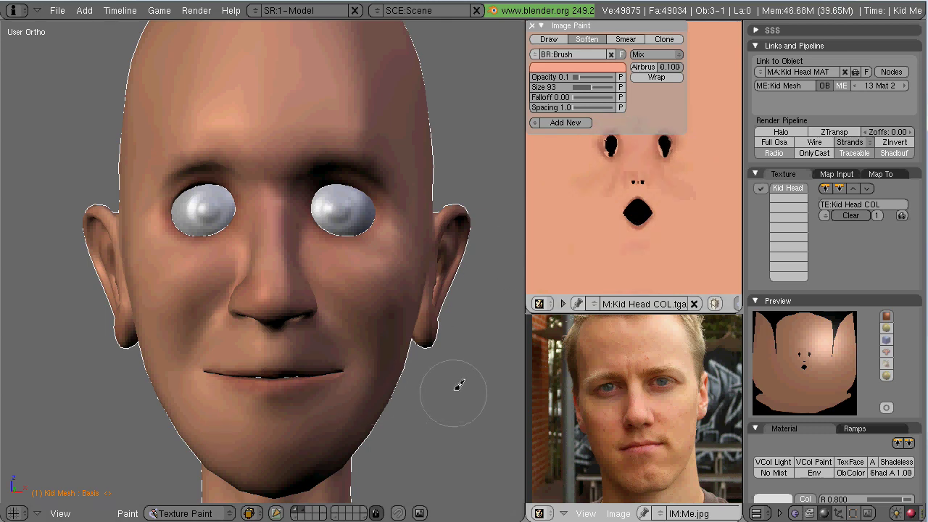
pyautogui.scroll(-4, 389, 416)
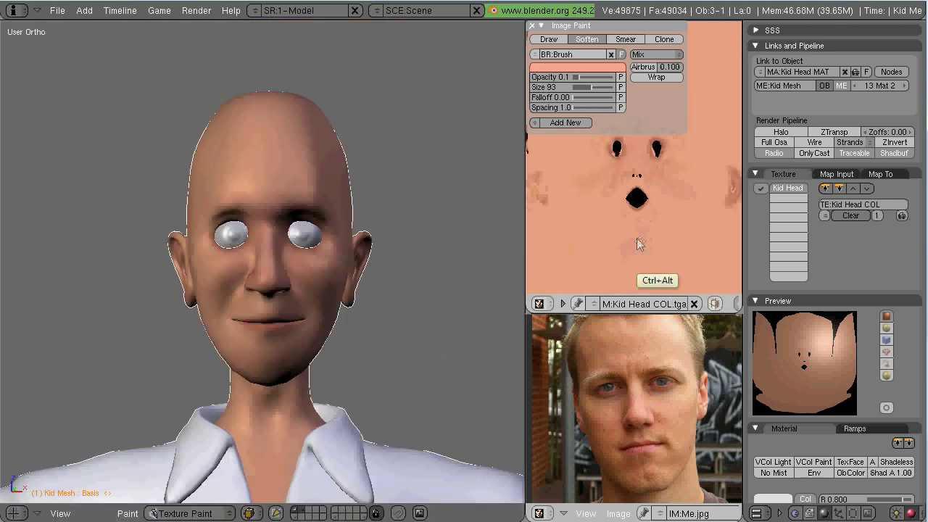
# Step: Save the painted Kid Head COL.tga texture image
pyautogui.keyDown('ctrl'); pyautogui.moveTo(643, 253); pyautogui.dragTo(696, 283, button='middle'); pyautogui.keyUp('ctrl')
pyautogui.hotkey('alt', 's')
pyautogui.click(630, 266)
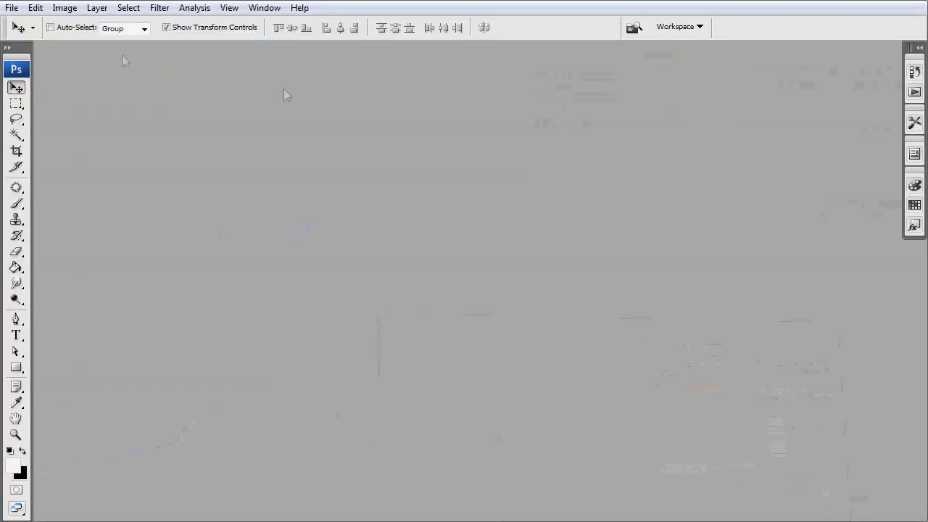
# Step: Switch to Photoshop and browse to the Media Drive (F:) for a file to open
pyautogui.hotkey('ctrl', 'o')
pyautogui.click(677, 67)
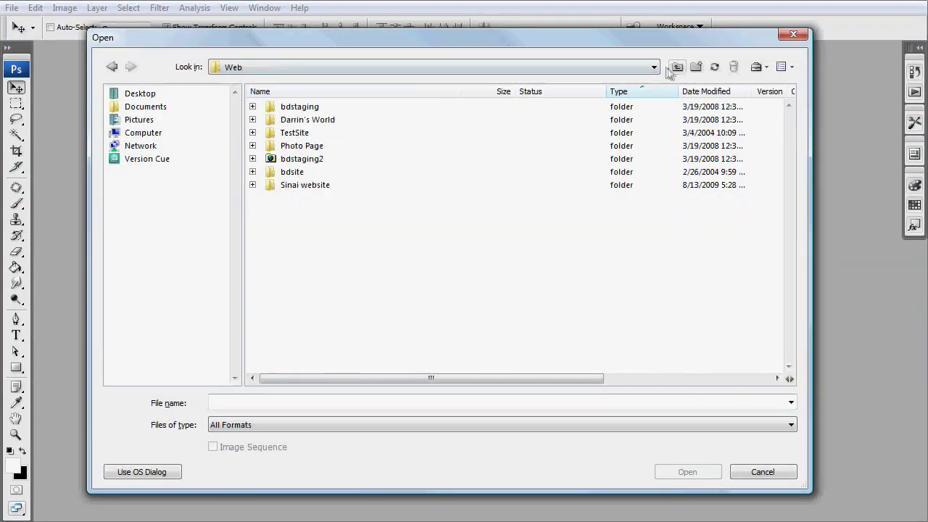
pyautogui.click(678, 67)
pyautogui.click(677, 67)
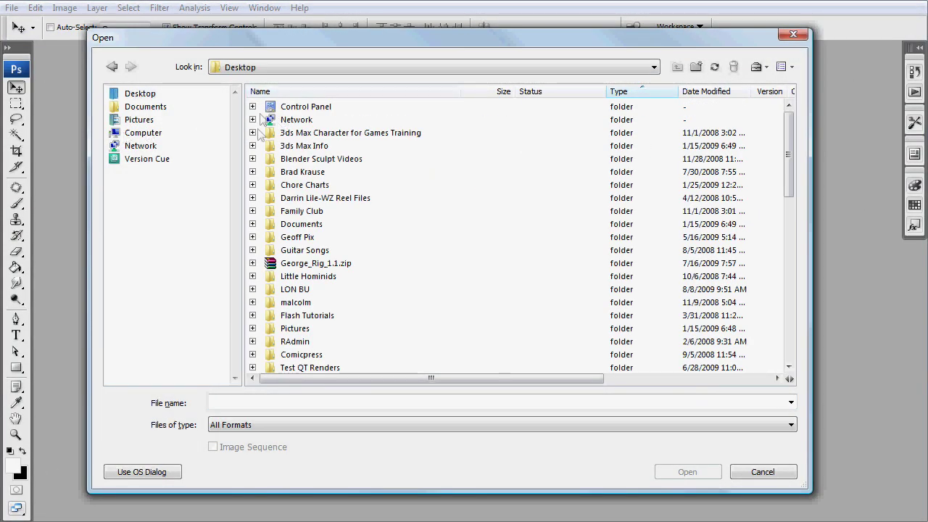
pyautogui.click(141, 133)
pyautogui.doubleClick(316, 172)
# Step: Open Kid Head COL.tga from the LateOneNight textures folder named Kid
pyautogui.click(351, 93)
pyautogui.doubleClick(293, 210)
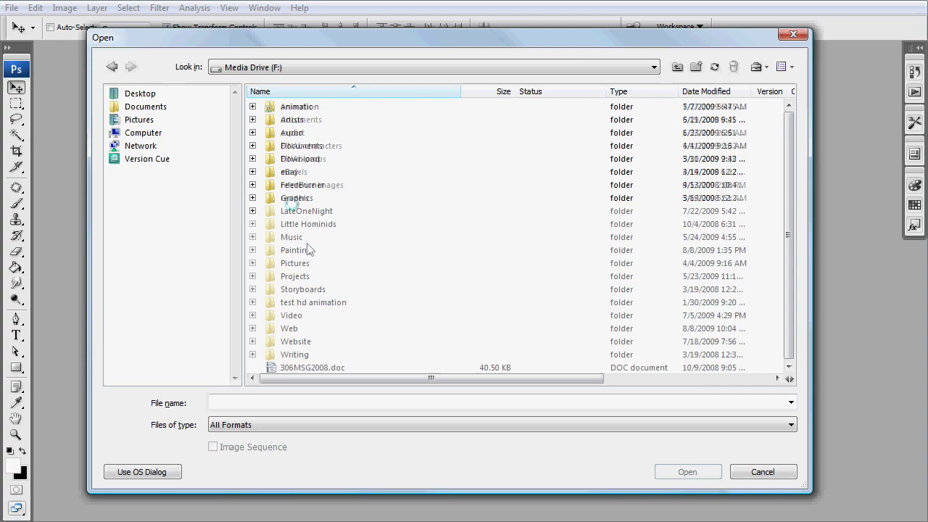
pyautogui.doubleClick(310, 304)
pyautogui.click(677, 67)
pyautogui.doubleClick(296, 330)
pyautogui.doubleClick(287, 198)
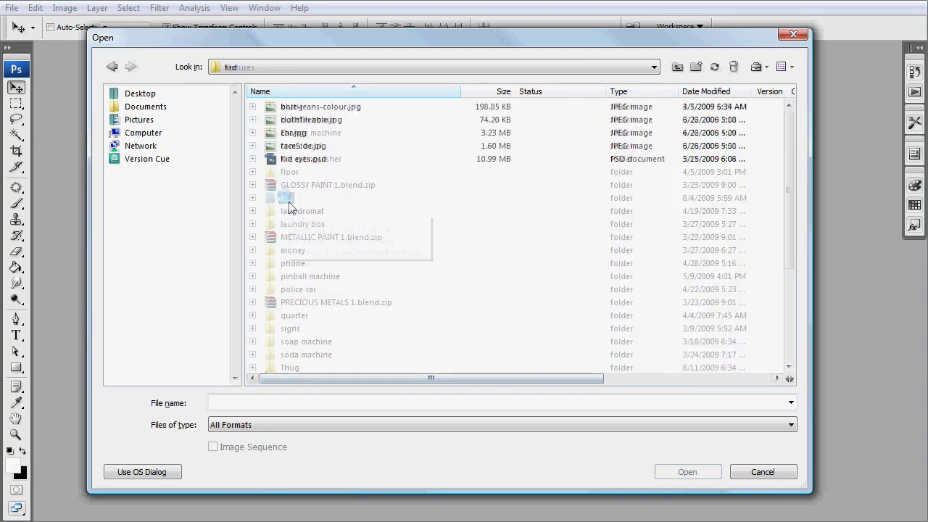
pyautogui.click(313, 185)
pyautogui.click(686, 472)
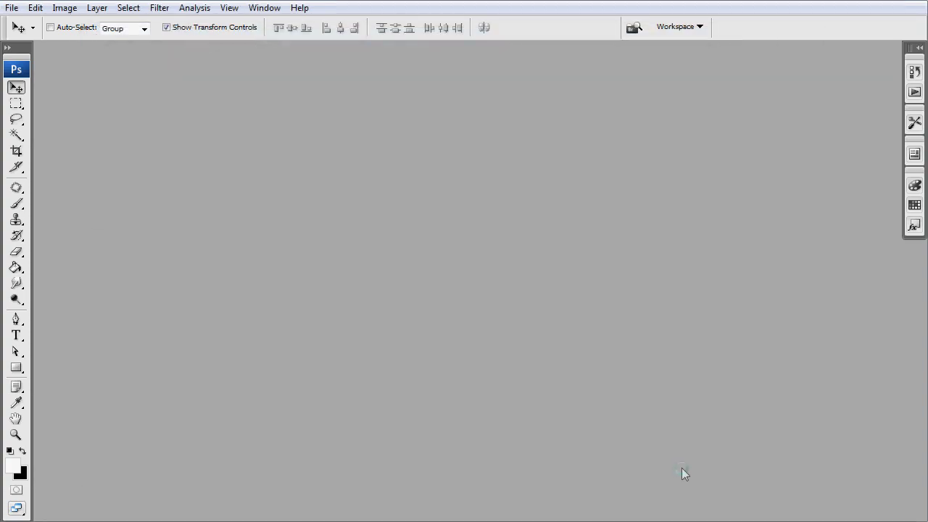
# Step: Create a new blank document of 2048 by 2048 pixels in 32-bit RGB color
pyautogui.click(11, 7)
pyautogui.click(29, 24)
pyautogui.doubleClick(388, 189)
pyautogui.write('2048')
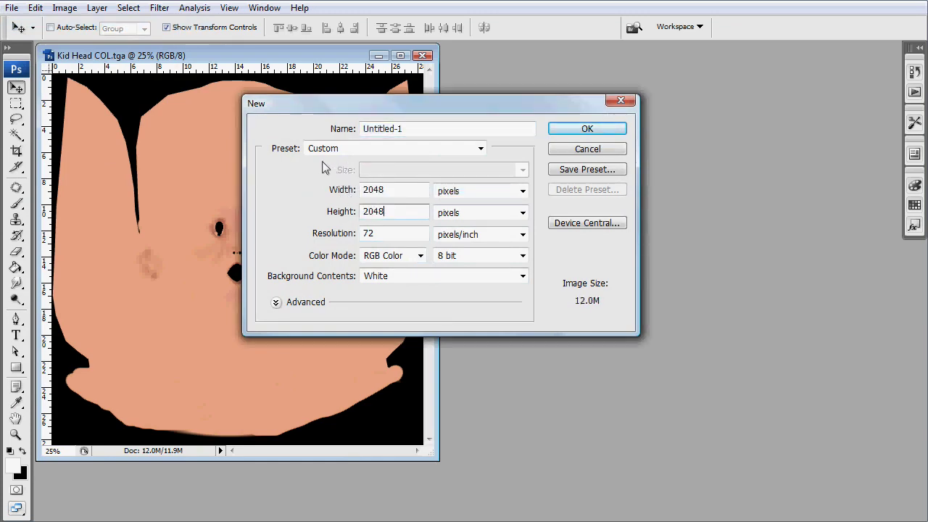
pyautogui.click(482, 255)
pyautogui.click(457, 308)
pyautogui.click(588, 129)
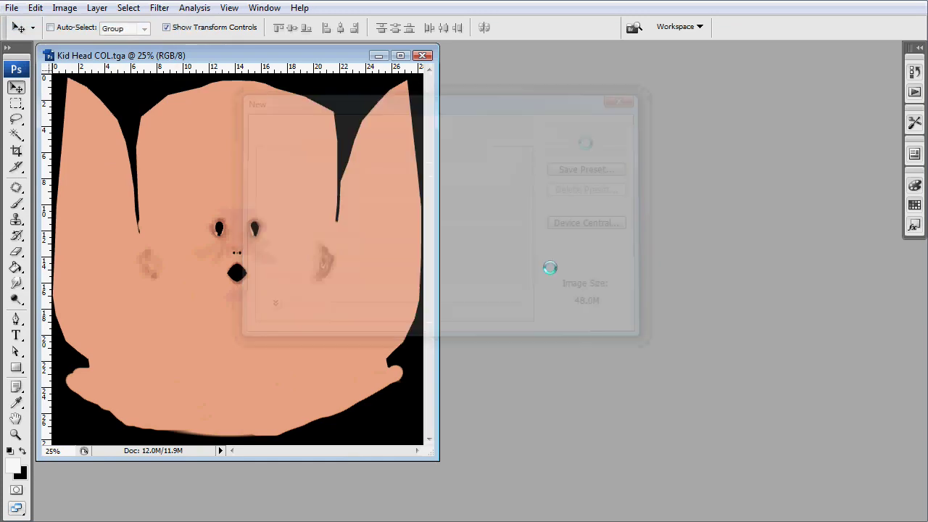
# Step: Try to paste the copied head texture into the 32-bit document, then cancel and close that document
pyautogui.click(833, 56)
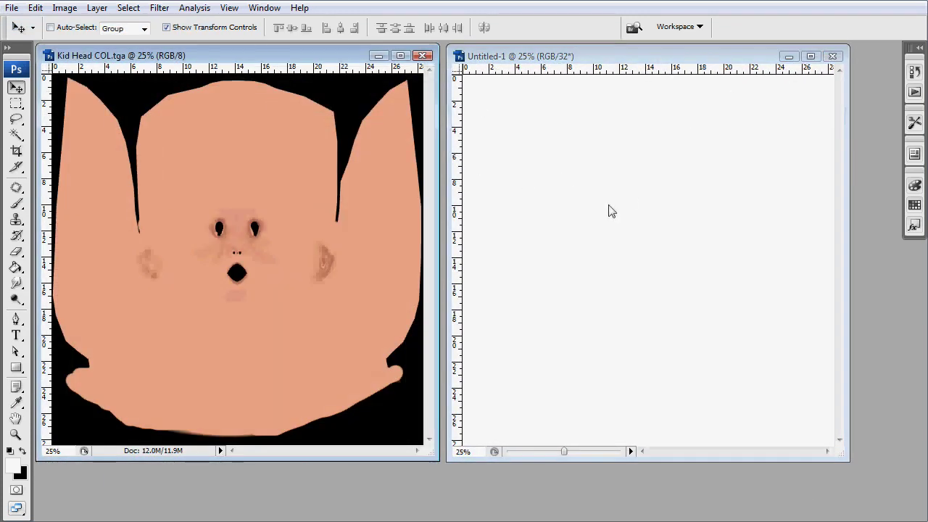
pyautogui.click(639, 136)
pyautogui.hotkey('ctrl', 'v')
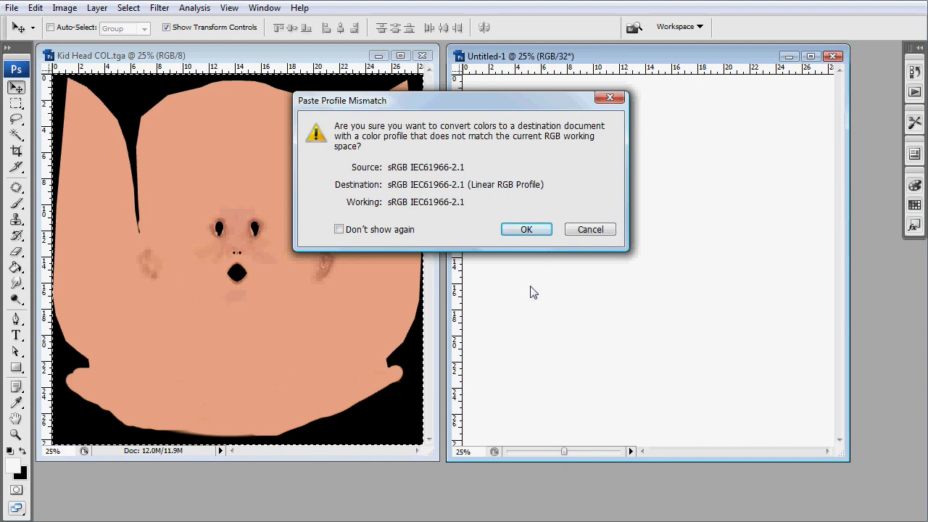
pyautogui.click(590, 229)
pyautogui.click(832, 56)
# Step: Create a new 8-bit RGB document, paste the head texture into it as a layer, and enlarge its window
pyautogui.click(12, 8)
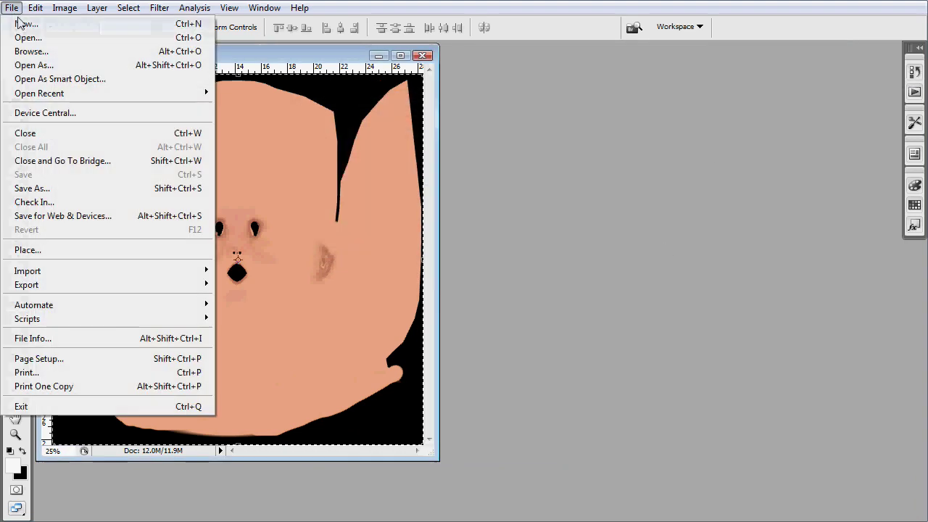
pyautogui.click(21, 23)
pyautogui.press('Return')
pyautogui.press('Return')
pyautogui.moveTo(290, 119); pyautogui.dragTo(542, 161)
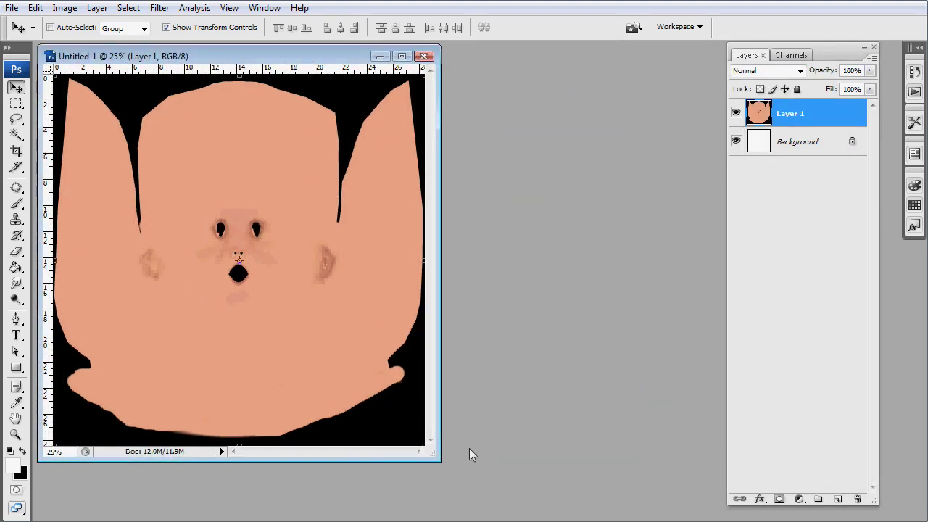
pyautogui.moveTo(435, 481); pyautogui.dragTo(716, 495)
pyautogui.press('z')
pyautogui.moveTo(251, 201); pyautogui.dragTo(528, 363)
# Step: Duplicate the head texture layer and delete the copy
pyautogui.hotkey('ctrl', 'j')
pyautogui.keyDown('alt'); pyautogui.click(409, 328); pyautogui.keyUp('alt')
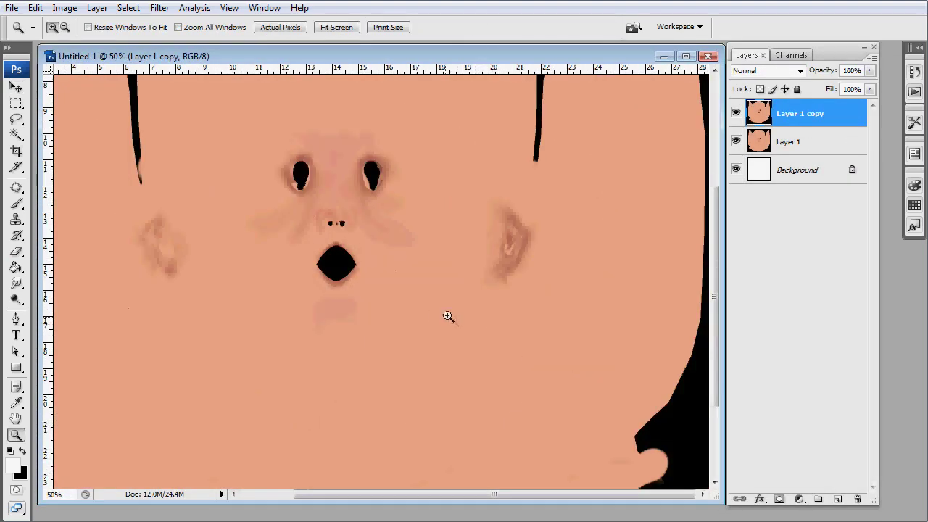
pyautogui.moveTo(368, 256); pyautogui.dragTo(432, 314)
pyautogui.moveTo(396, 280); pyautogui.dragTo(496, 387)
pyautogui.moveTo(754, 120); pyautogui.dragTo(858, 499)
# Step: Add an empty layer above the texture and save the document as Kid Head COL.psd in the Kid folder
pyautogui.click(839, 500)
pyautogui.click(11, 8)
pyautogui.click(44, 180)
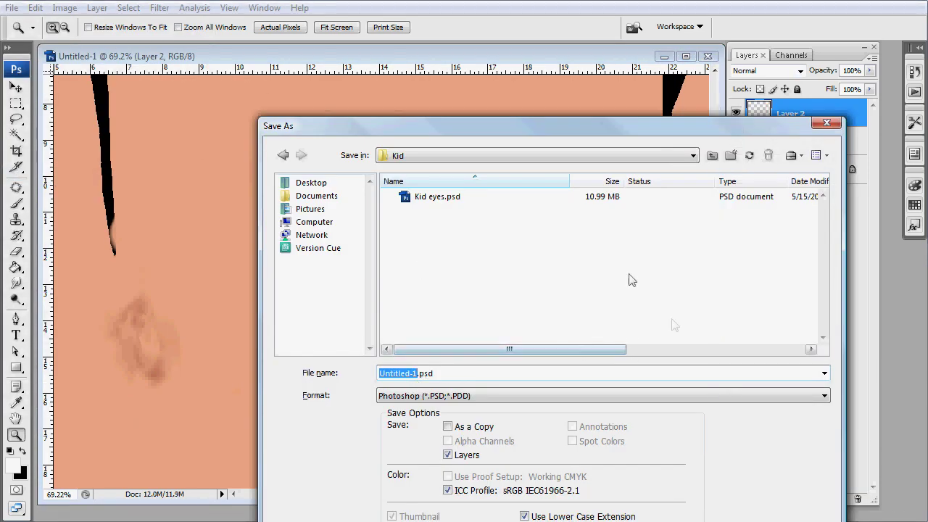
pyautogui.write('Kid Head COL')
pyautogui.press('Return')
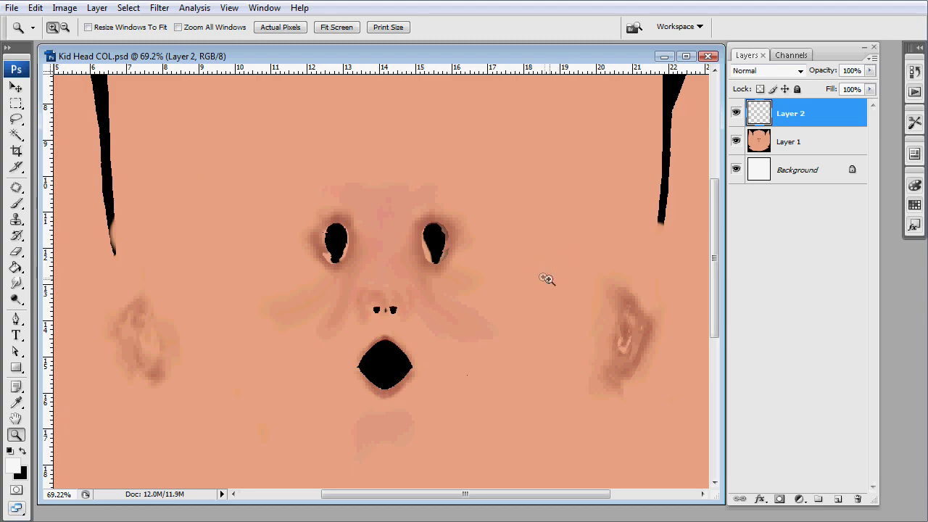
# Step: Open the reference photos Me.jpg, mymouth.jpg, Ear.jpg and faceSide.jpg from the Kid folder
pyautogui.click(12, 8)
pyautogui.click(44, 34)
pyautogui.click(678, 67)
pyautogui.doubleClick(284, 198)
pyautogui.click(298, 211)
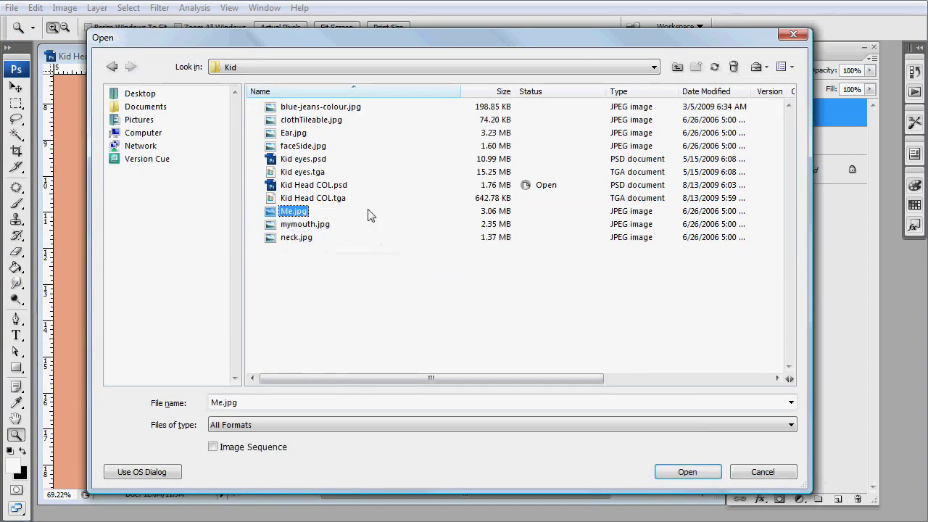
pyautogui.keyDown('ctrl'); pyautogui.click(272, 224); pyautogui.keyUp('ctrl')
pyautogui.keyDown('ctrl'); pyautogui.click(294, 132); pyautogui.keyUp('ctrl')
pyautogui.keyDown('ctrl'); pyautogui.click(303, 159); pyautogui.keyUp('ctrl')
pyautogui.click(686, 472)
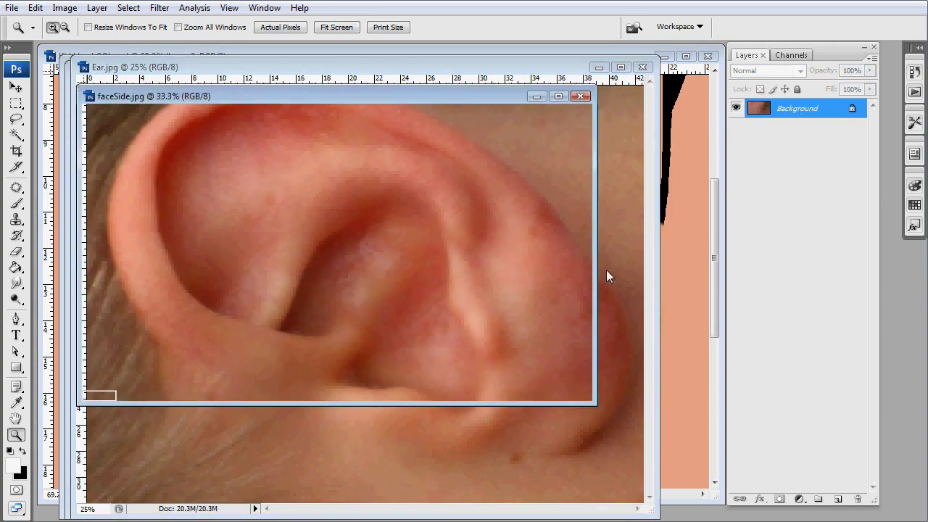
# Step: Shrink and minimize the faceSide.jpg window, and shorten the layer list and the Kid Head COL.psd window
pyautogui.moveTo(597, 405); pyautogui.dragTo(297, 239)
pyautogui.moveTo(217, 96); pyautogui.dragTo(849, 373)
pyautogui.moveTo(885, 376); pyautogui.dragTo(693, 313)
pyautogui.moveTo(875, 502); pyautogui.dragTo(875, 218)
pyautogui.moveTo(638, 312); pyautogui.dragTo(825, 376)
pyautogui.moveTo(710, 442); pyautogui.dragTo(739, 443)
pyautogui.moveTo(723, 504); pyautogui.dragTo(723, 481)
pyautogui.click(879, 376)
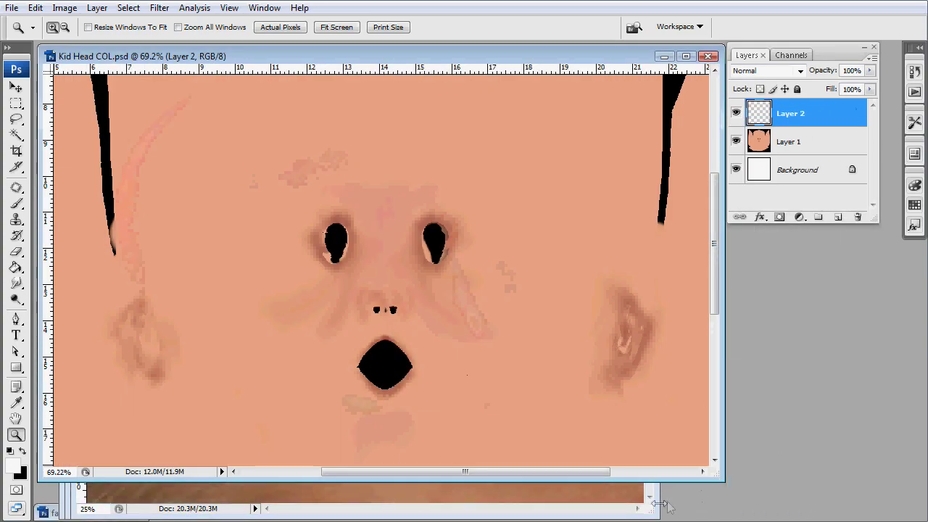
# Step: Shrink the Ear.jpg window and rotate its canvas 90° clockwise so the ear stands upright
pyautogui.moveTo(660, 517); pyautogui.dragTo(564, 441)
pyautogui.moveTo(356, 62); pyautogui.dragTo(486, 79)
pyautogui.click(98, 9)
pyautogui.moveTo(65, 9)
pyautogui.moveTo(109, 153)
pyautogui.click(225, 166)
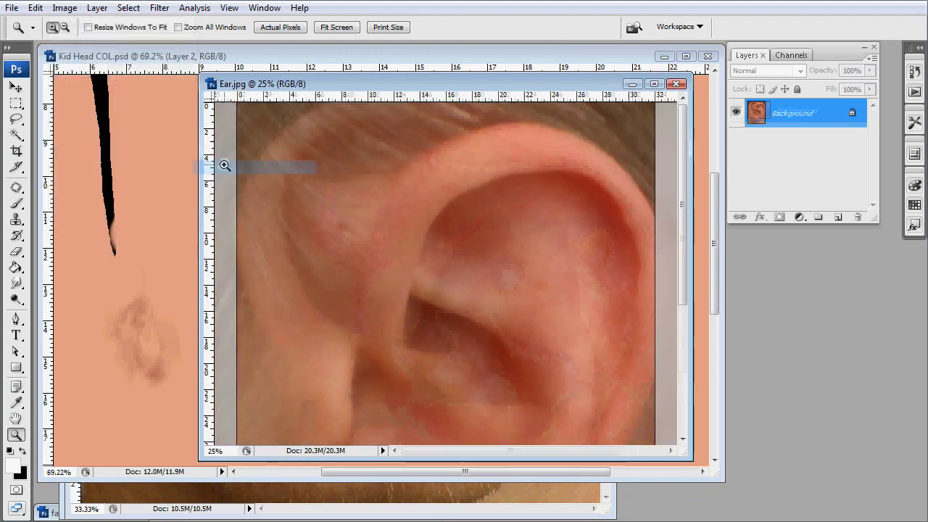
# Step: Reduce Ear.jpg to a small window showing the whole ear beside the head texture
pyautogui.keyDown('alt'); pyautogui.scroll(-7, 493, 318); pyautogui.keyUp('alt')
pyautogui.moveTo(690, 459); pyautogui.dragTo(446, 381)
pyautogui.moveTo(353, 87); pyautogui.dragTo(585, 224)
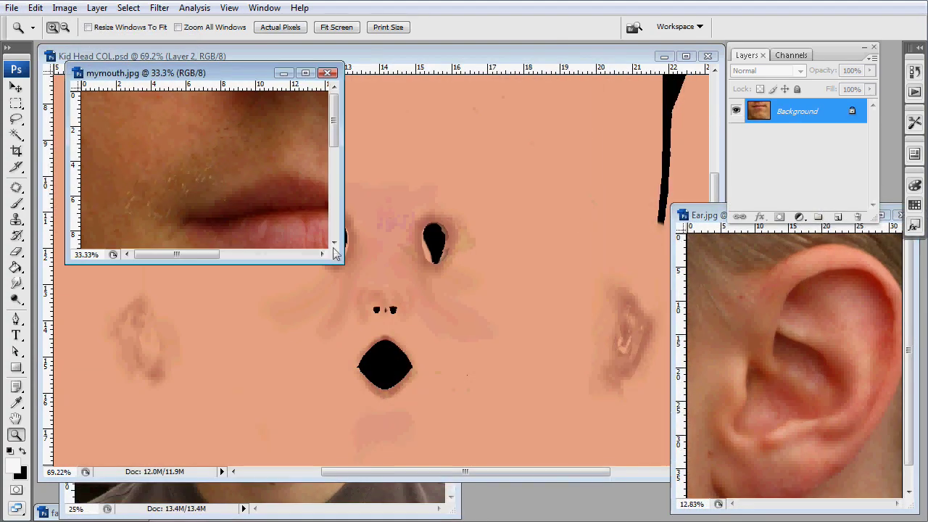
# Step: Fit mymouth.jpg in a small window, then minimize the mymouth.jpg and Ear.jpg windows
pyautogui.hotkey('ctrl', '0')
pyautogui.moveTo(231, 76); pyautogui.dragTo(553, 326)
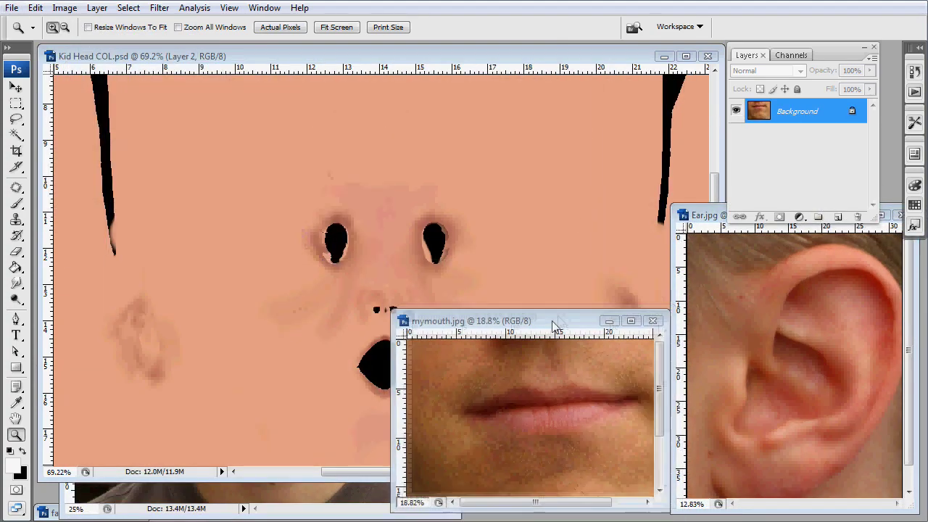
pyautogui.click(609, 321)
pyautogui.click(808, 389)
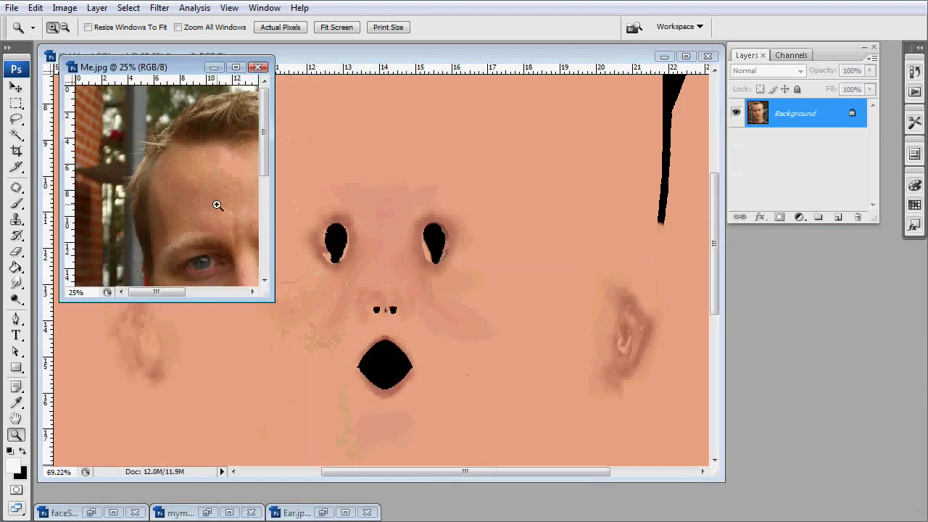
# Step: Place a small Me.jpg window beside the head texture and sample a reddish blemish tone from the cheek for the brush
pyautogui.hotkey('ctrl', '0')
pyautogui.moveTo(104, 66); pyautogui.dragTo(761, 289)
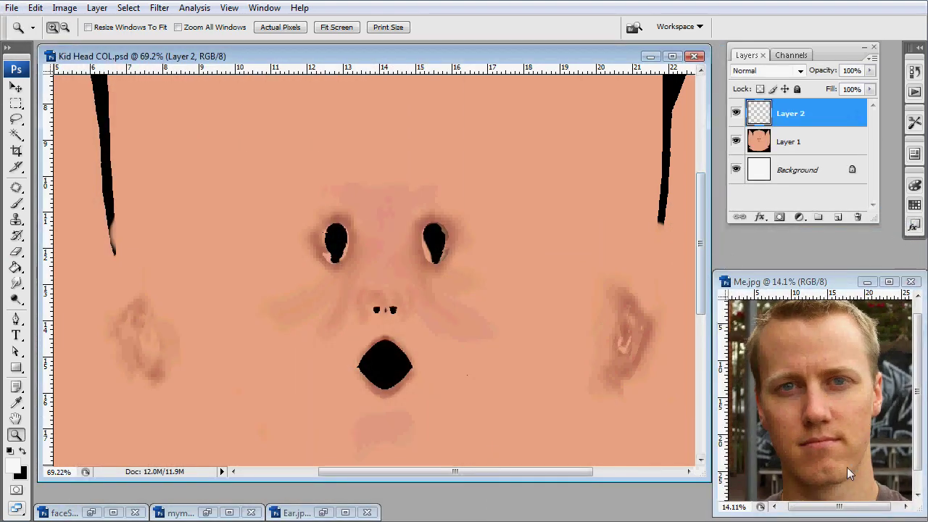
pyautogui.click(787, 382)
pyautogui.moveTo(788, 381); pyautogui.dragTo(853, 444)
pyautogui.moveTo(808, 373); pyautogui.dragTo(879, 433)
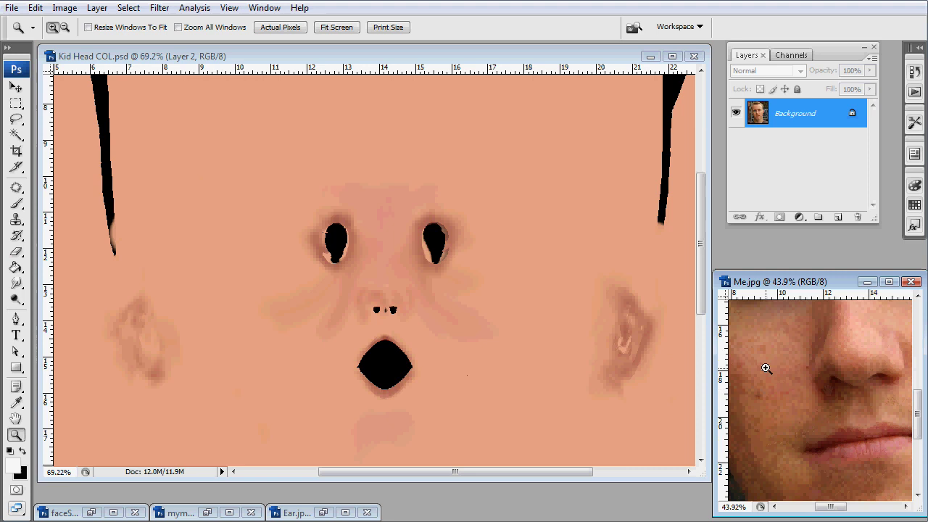
pyautogui.click(766, 369)
pyautogui.press('i')
pyautogui.press('b')
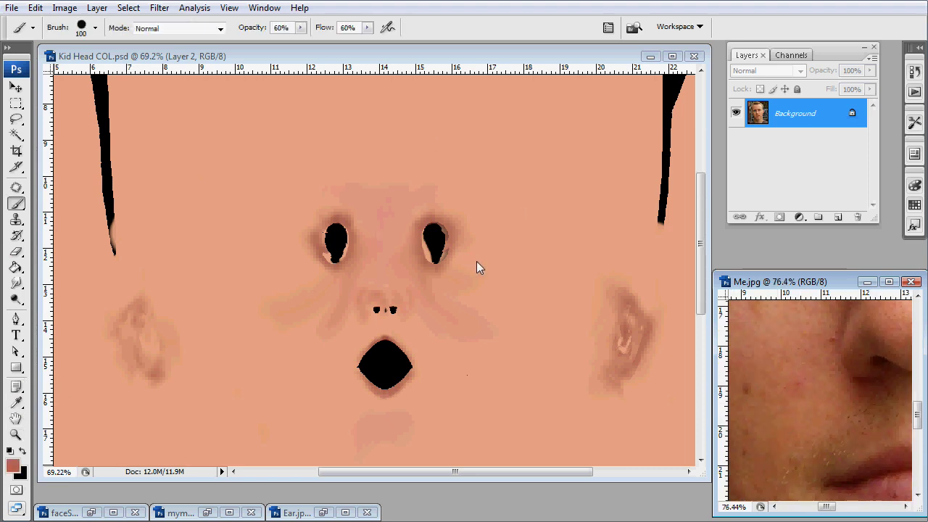
# Step: In Kid Head COL.psd, rename the head texture layer as base layer and the empty layer as blemishes
pyautogui.press('z')
pyautogui.keyDown('alt'); pyautogui.click(791, 380); pyautogui.keyUp('alt')
pyautogui.keyDown('alt'); pyautogui.click(795, 375); pyautogui.keyUp('alt')
pyautogui.keyDown('alt'); pyautogui.click(816, 356); pyautogui.keyUp('alt')
pyautogui.keyDown('alt'); pyautogui.click(818, 359); pyautogui.keyUp('alt')
pyautogui.moveTo(845, 392)
pyautogui.mouseDown()
pyautogui.moveTo(820, 425)
pyautogui.moveTo(835, 431)
pyautogui.mouseUp()
pyautogui.click(411, 58)
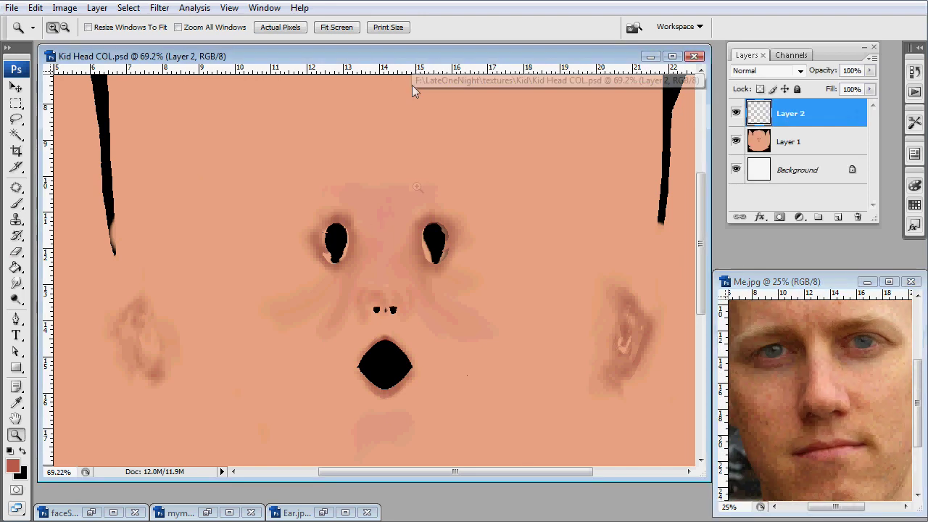
pyautogui.moveTo(297, 165); pyautogui.dragTo(478, 411)
pyautogui.press('b')
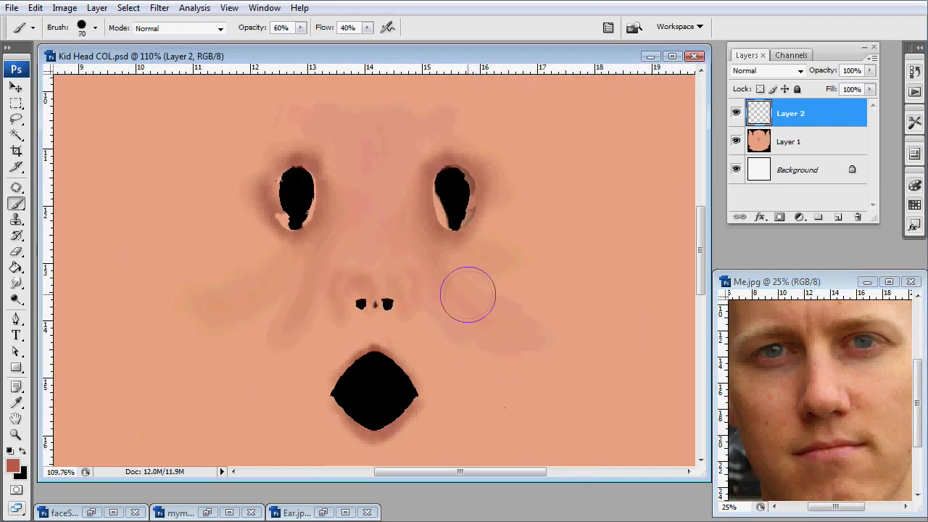
pyautogui.doubleClick(789, 143)
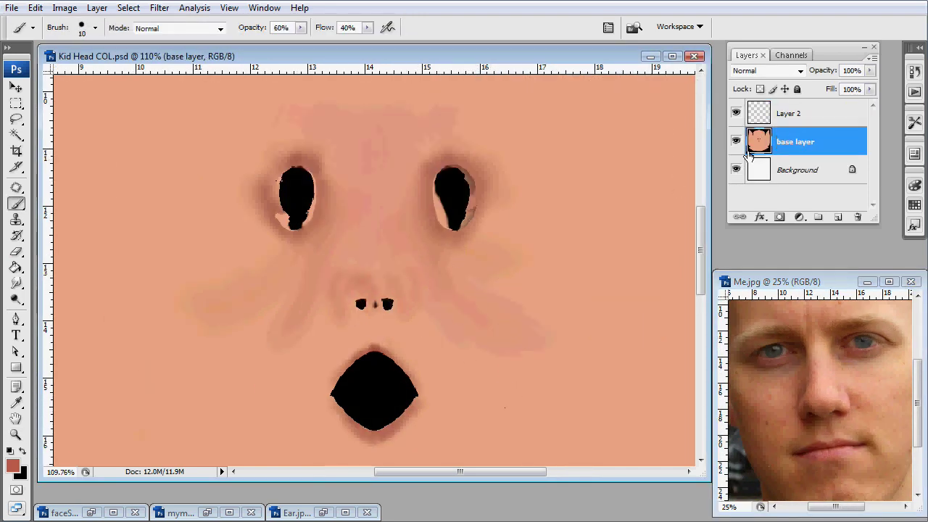
pyautogui.doubleClick(773, 112)
# Step: Dab small reddish blemishes over the cheeks and between the eyes on the blemishes layer with a small soft brush
pyautogui.moveTo(258, 145)
pyautogui.keyDown('ctrl'); pyautogui.mouseDown()
pyautogui.moveTo(493, 348)
pyautogui.moveTo(534, 350)
pyautogui.mouseUp(); pyautogui.keyUp('ctrl')
pyautogui.rightClick(499, 313)
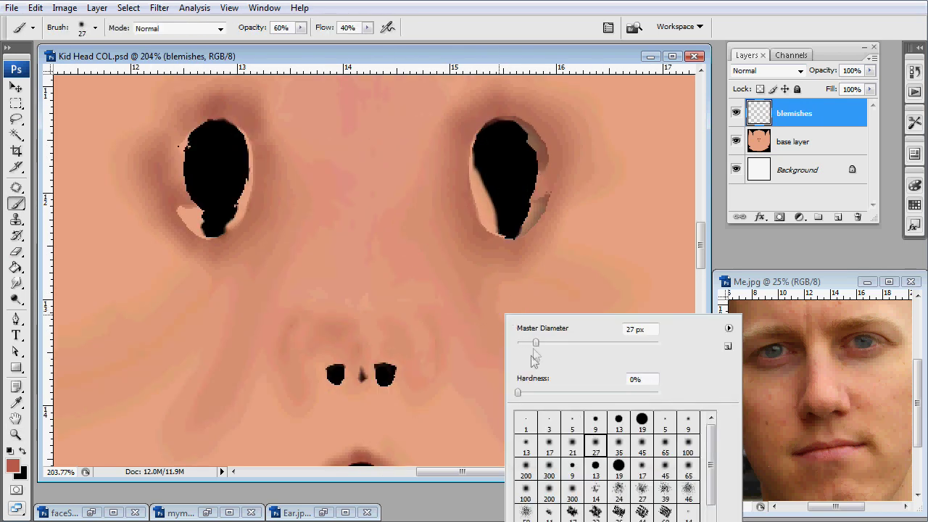
pyautogui.click(472, 315)
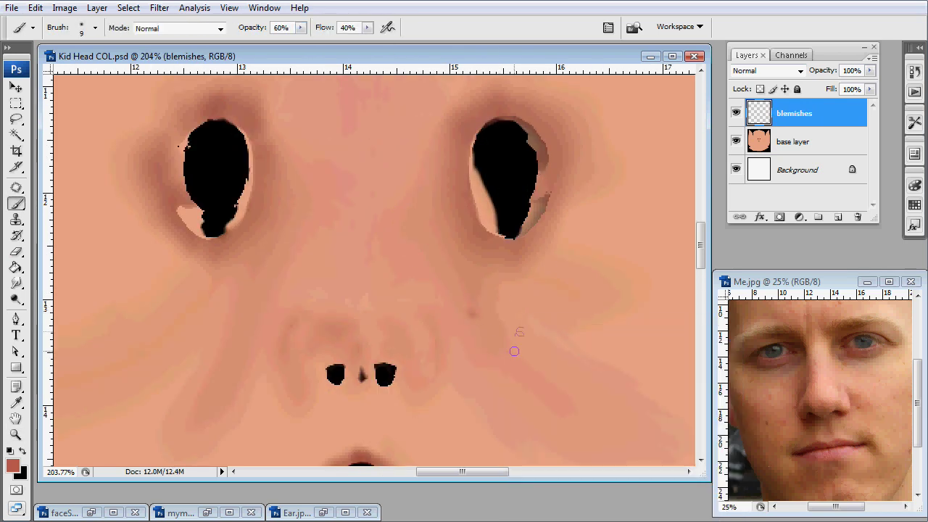
pyautogui.click(140, 312)
pyautogui.moveTo(167, 392); pyautogui.dragTo(177, 307)
pyautogui.click(161, 373)
pyautogui.moveTo(632, 170); pyautogui.dragTo(550, 239)
# Step: Shift the brush colour to stronger reds and add more spots on the cheeks and around the nose
pyautogui.click(13, 466)
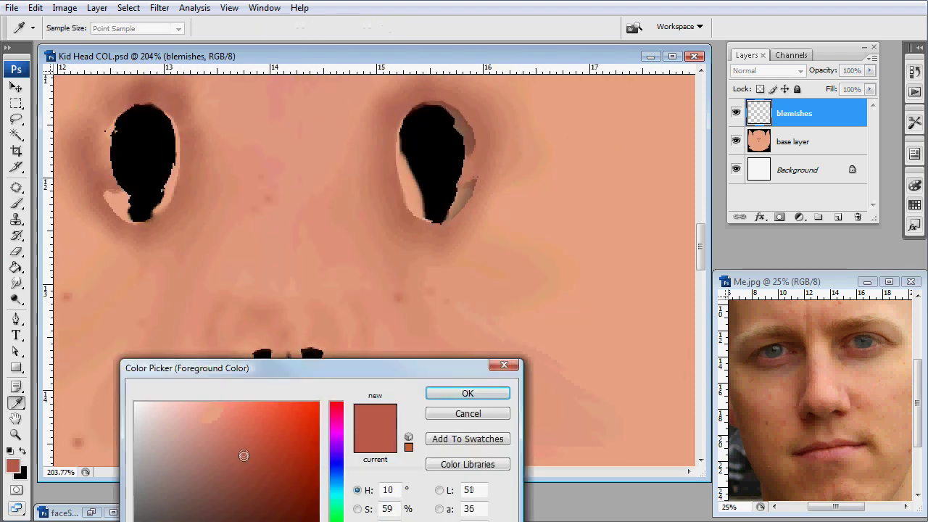
pyautogui.click(484, 391)
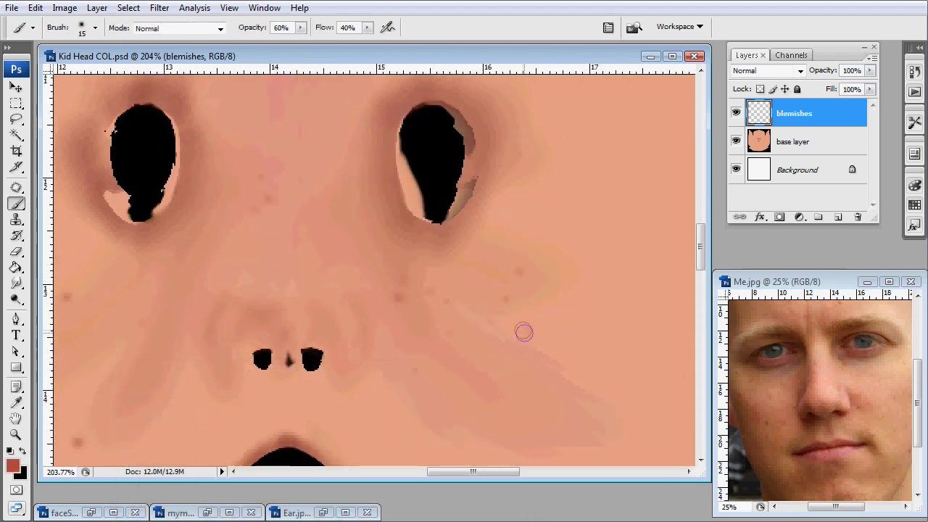
pyautogui.click(13, 465)
pyautogui.click(484, 391)
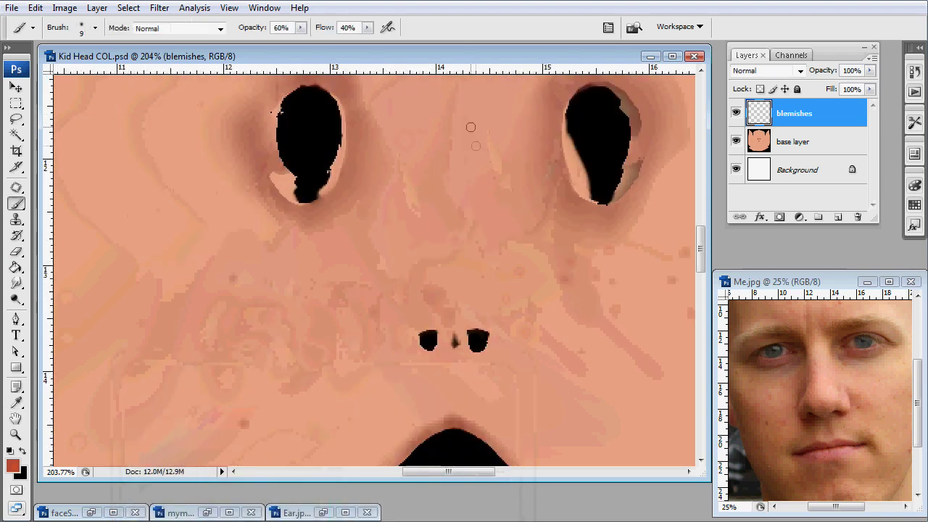
pyautogui.hotkey('ctrl', '-')
pyautogui.hotkey('ctrl', '-')
pyautogui.hotkey('ctrl', '-')
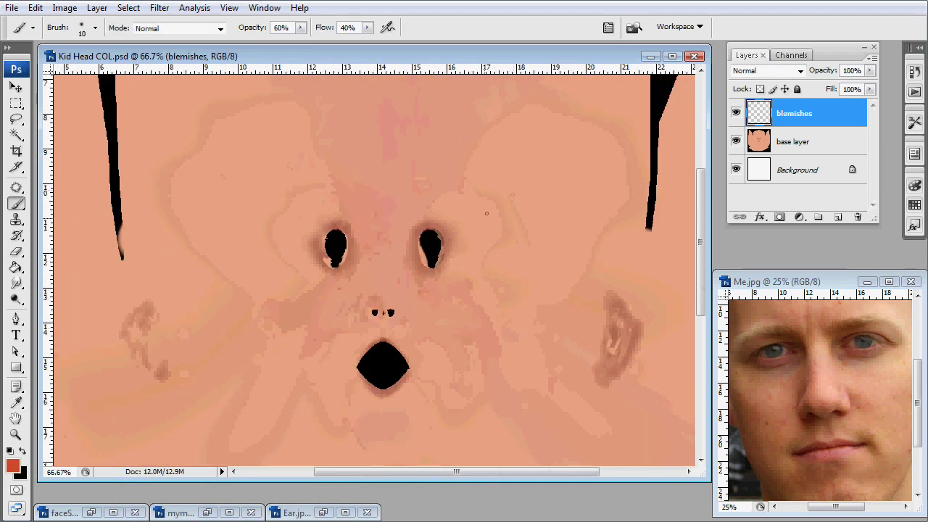
# Step: Choose a darker red and paint spots of varied size on the forehead between the eyes and on the nose bridge
pyautogui.keyDown('ctrl'); pyautogui.moveTo(454, 175); pyautogui.dragTo(315, 266); pyautogui.keyUp('ctrl')
pyautogui.click(13, 465)
pyautogui.click(218, 327)
pyautogui.click(431, 253)
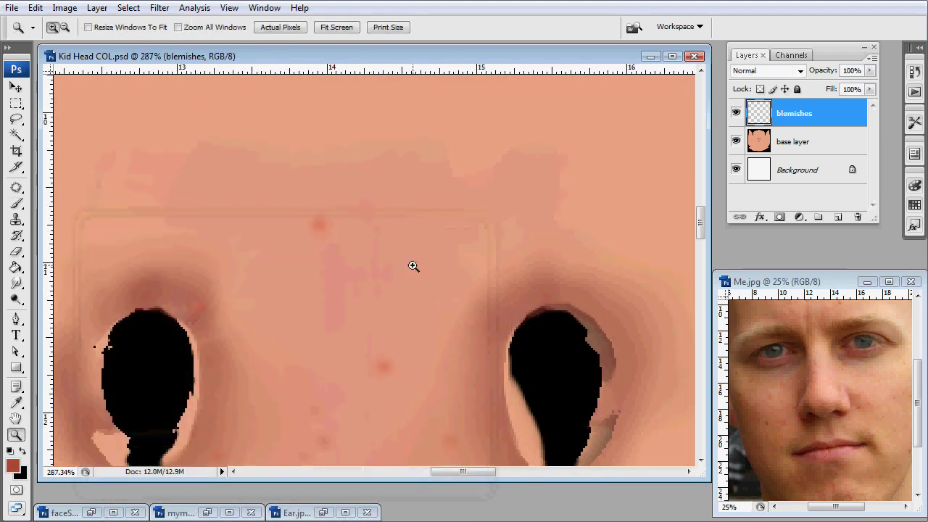
pyautogui.press('b')
pyautogui.click(404, 230)
pyautogui.click(375, 273)
pyautogui.hotkey('ctrl', 'z')
pyautogui.moveTo(415, 395); pyautogui.dragTo(409, 274)
pyautogui.hotkey('ctrl', '-')
pyautogui.hotkey('ctrl', '-')
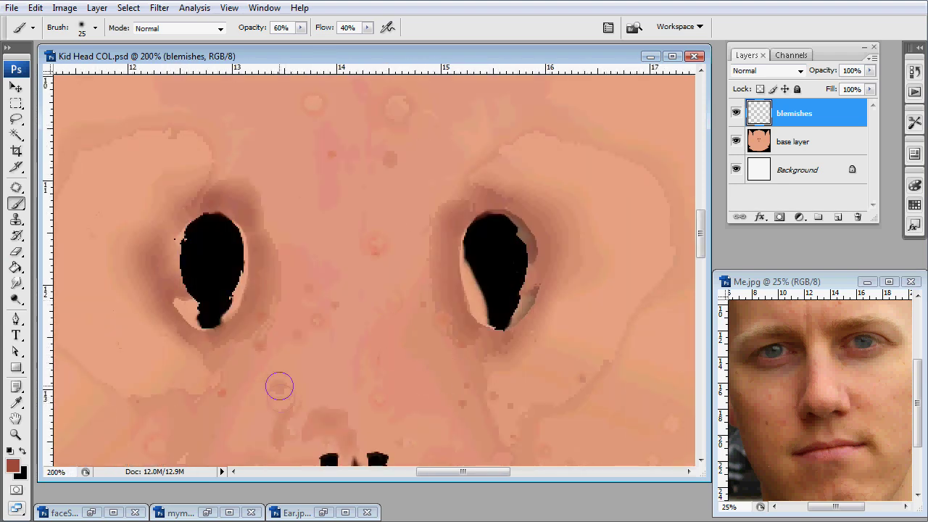
pyautogui.moveTo(402, 421); pyautogui.dragTo(415, 345)
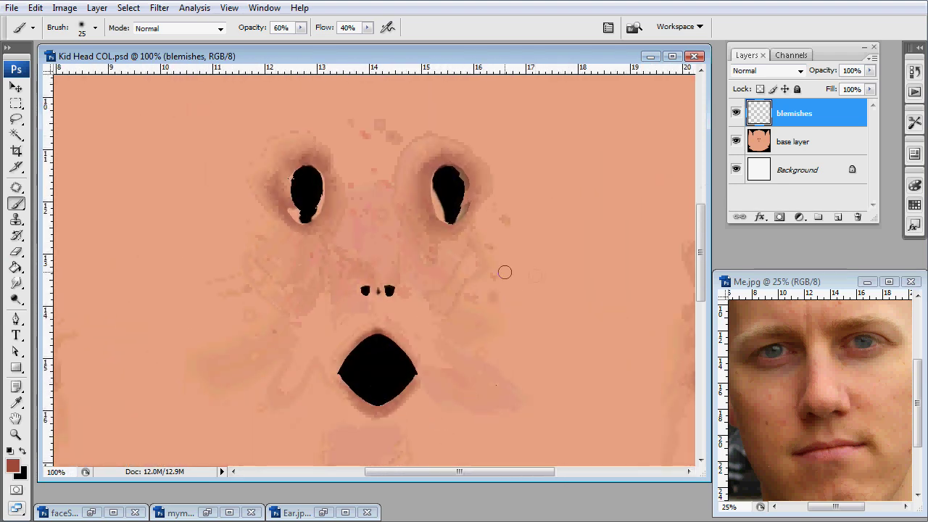
# Step: Pick a brighter orange-red and dab blemishes around the nostrils and on the cheeks beside the nose
pyautogui.keyDown('ctrl'); pyautogui.moveTo(334, 232); pyautogui.dragTo(430, 338); pyautogui.keyUp('ctrl')
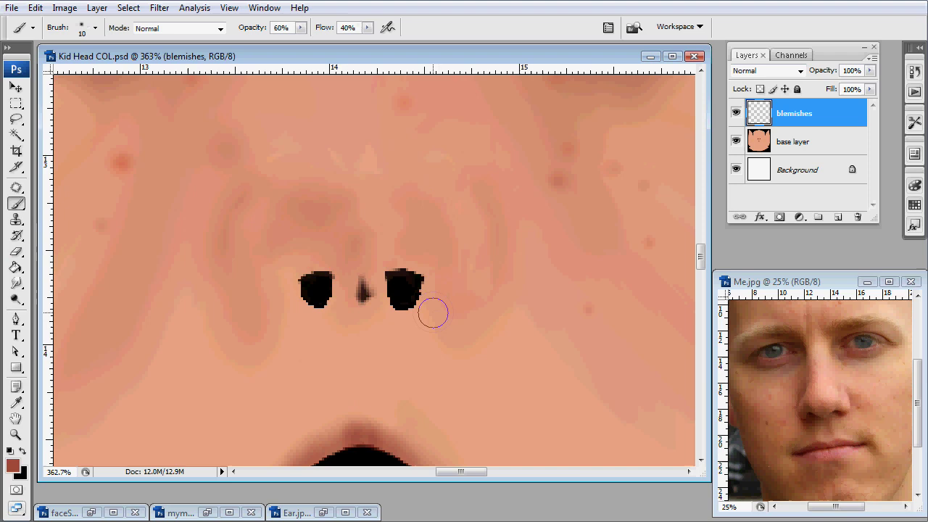
pyautogui.click(13, 465)
pyautogui.click(430, 253)
pyautogui.press('b')
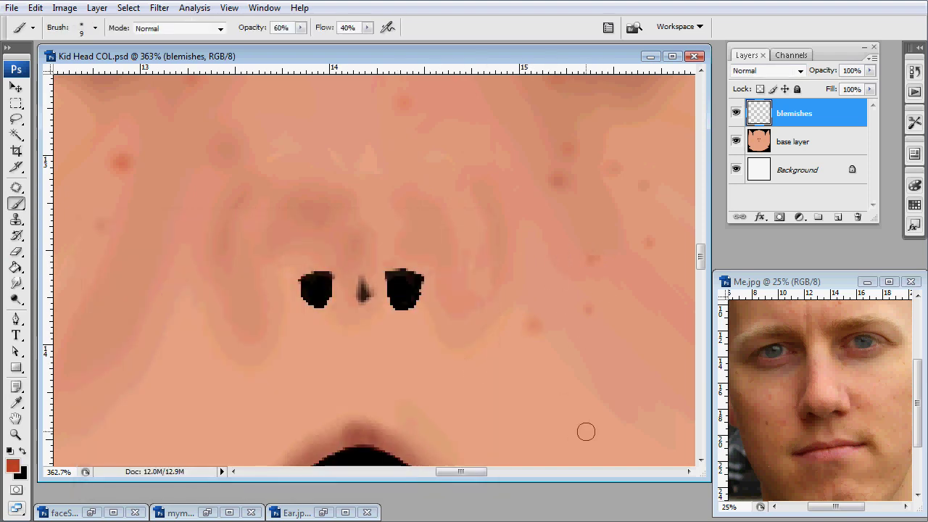
pyautogui.moveTo(406, 395); pyautogui.dragTo(448, 320)
pyautogui.click(222, 256)
pyautogui.click(256, 272)
pyautogui.click(124, 398)
# Step: Reduce the brush to 5 px and dot tiny blemishes on both sides of the mouth
pyautogui.press('[')
pyautogui.press('[')
pyautogui.press('[')
pyautogui.press('[')
pyautogui.click(148, 442)
pyautogui.moveTo(435, 406); pyautogui.dragTo(403, 254)
pyautogui.click(597, 318)
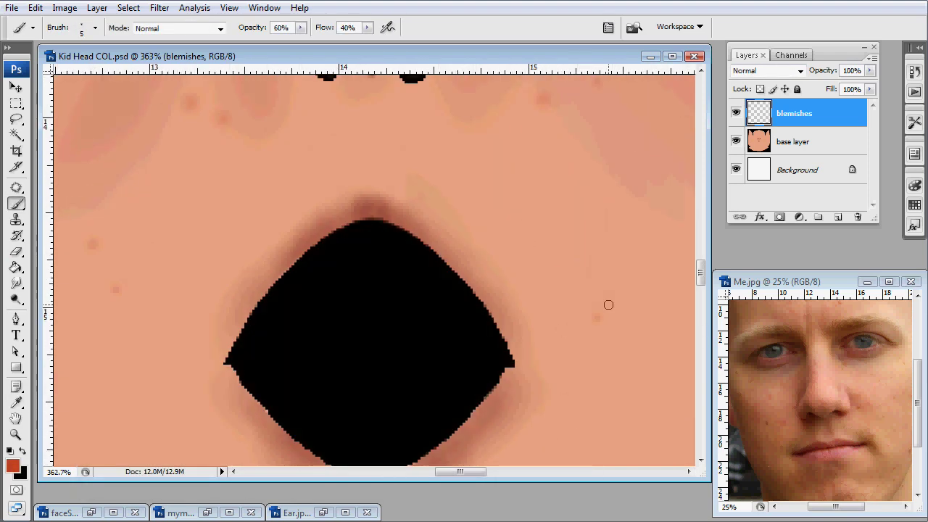
# Step: Create a new layer above blemishes and name it brow left
pyautogui.hotkey('ctrl', '-')
pyautogui.hotkey('ctrl', '-')
pyautogui.hotkey('ctrl', '-')
pyautogui.hotkey('ctrl', '-')
pyautogui.moveTo(454, 297); pyautogui.dragTo(448, 362)
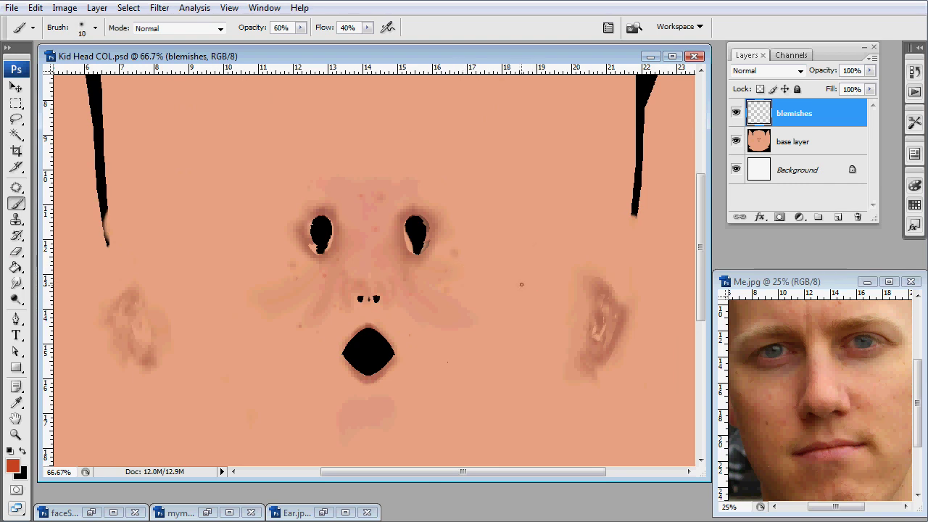
pyautogui.click(837, 217)
pyautogui.doubleClick(791, 114)
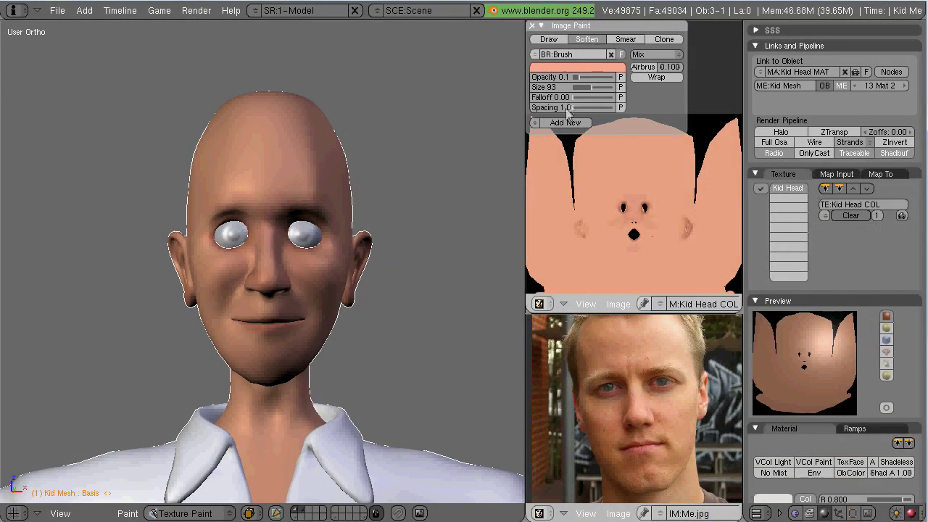
# Step: Switch to Blender, narrow the 3D view and image windows, and split the widened buttons window vertically
pyautogui.moveTo(525, 171); pyautogui.dragTo(386, 171)
pyautogui.moveTo(743, 163); pyautogui.dragTo(573, 187)
pyautogui.moveTo(573, 193); pyautogui.dragTo(586, 197)
pyautogui.scroll(-3, 522, 211)
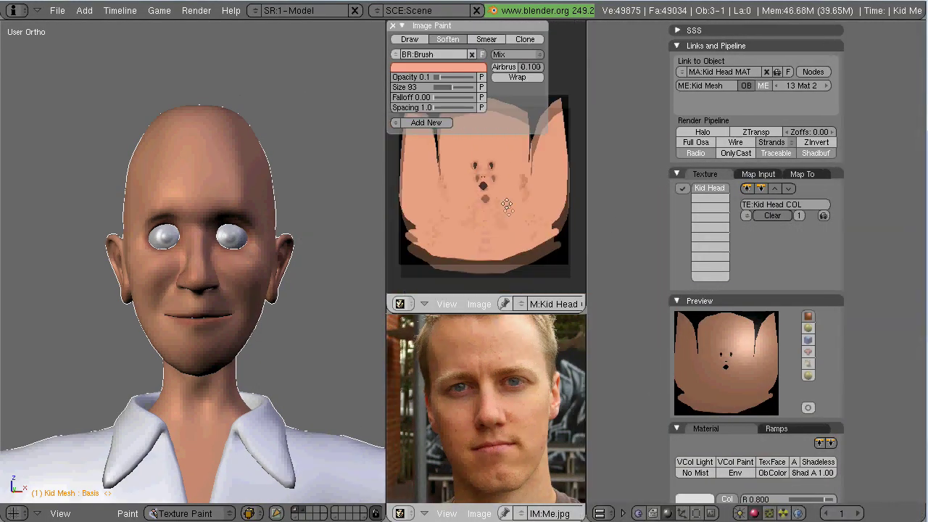
pyautogui.rightClick(779, 22)
pyautogui.click(781, 24)
pyautogui.click(810, 87)
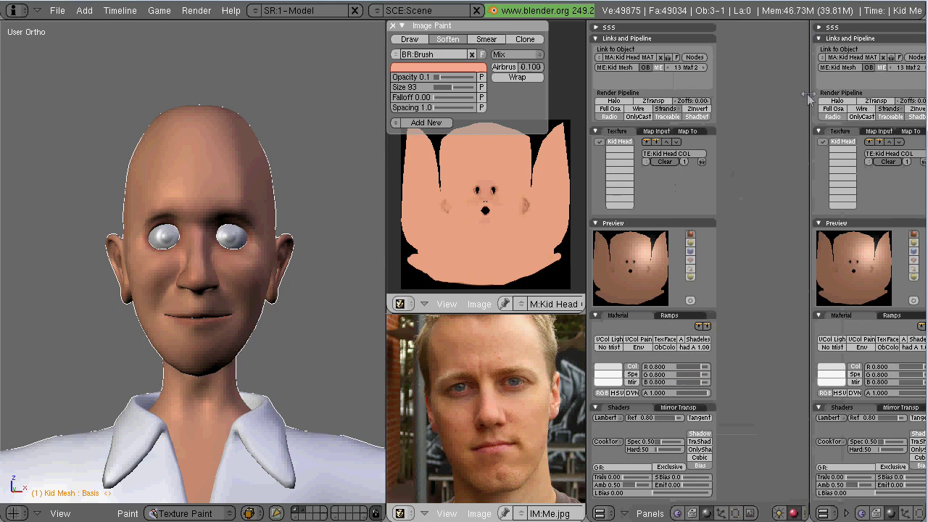
# Step: Show the Kid Head COL image texture settings in one buttons window and collapse its preview and the material's Links and Pipeline section
pyautogui.moveTo(809, 100); pyautogui.dragTo(770, 138)
pyautogui.click(624, 515)
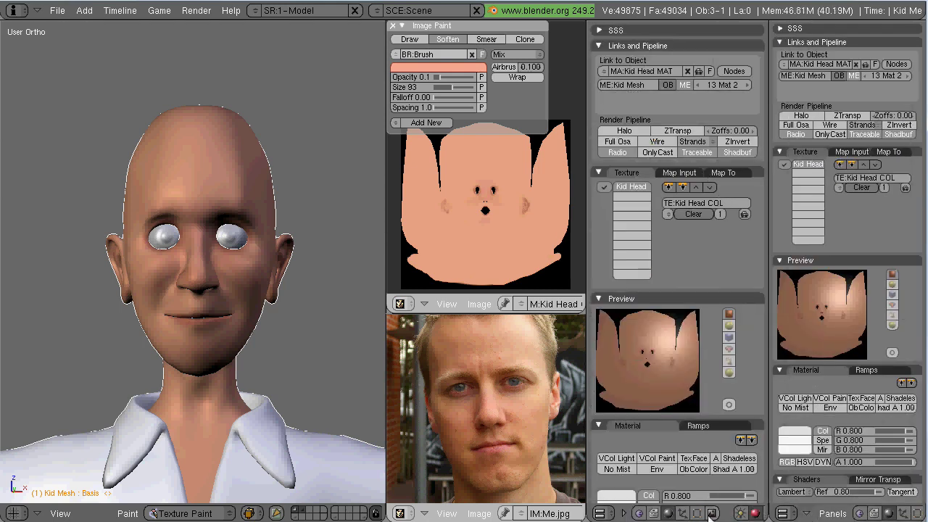
pyautogui.click(730, 513)
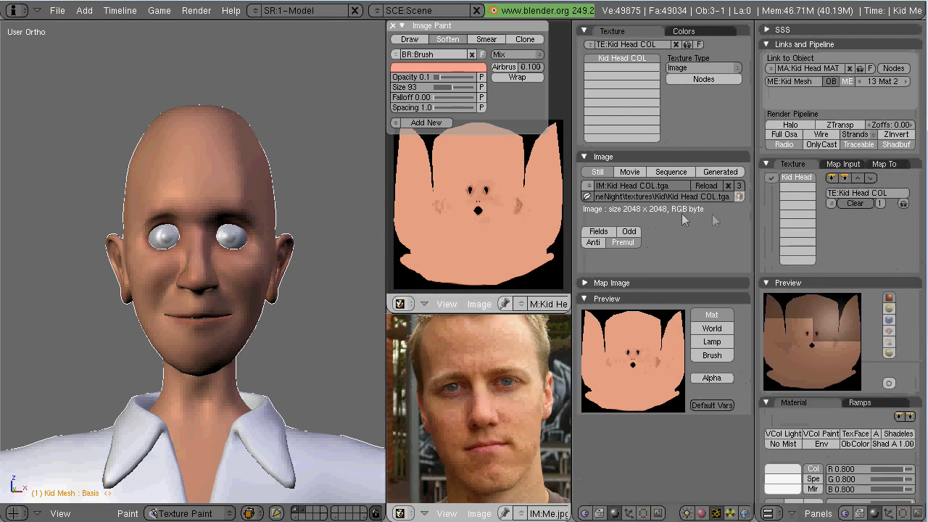
pyautogui.click(585, 299)
pyautogui.click(767, 45)
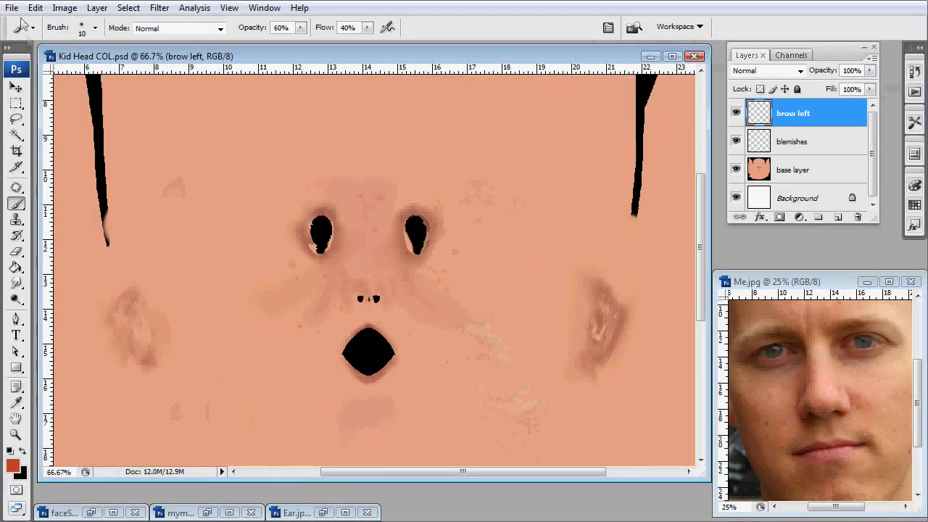
# Step: Switch to Photoshop and save the texture as a 24 bits/pixel Targa, overwriting Kid Head COL.tga
pyautogui.click(12, 7)
pyautogui.click(109, 190)
pyautogui.click(824, 396)
pyautogui.moveTo(511, 132); pyautogui.dragTo(423, 34)
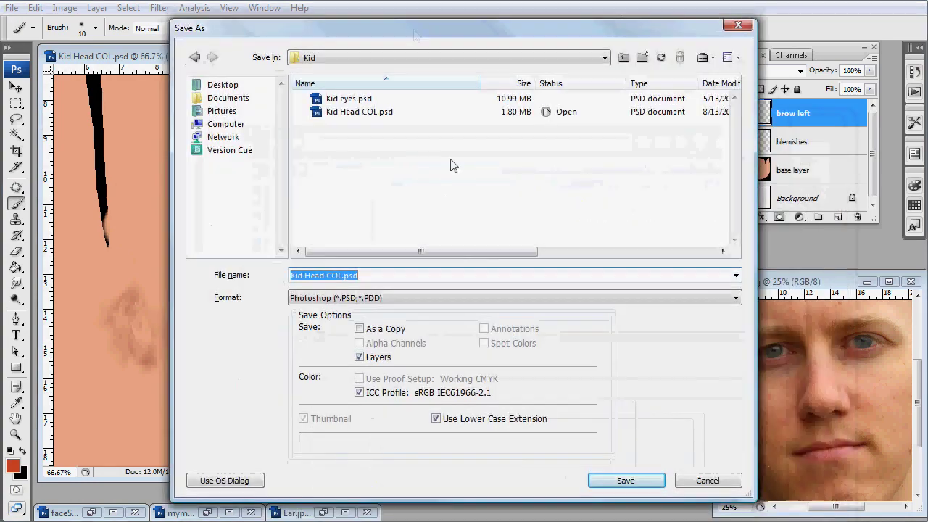
pyautogui.click(526, 298)
pyautogui.scroll(-3, 545, 417)
pyautogui.click(548, 416)
pyautogui.click(363, 112)
pyautogui.click(622, 481)
pyautogui.click(499, 324)
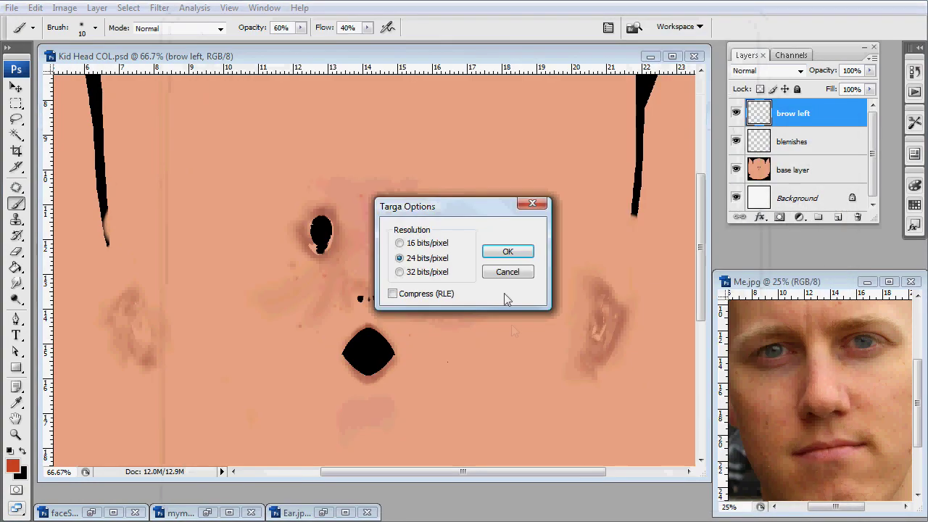
pyautogui.click(506, 244)
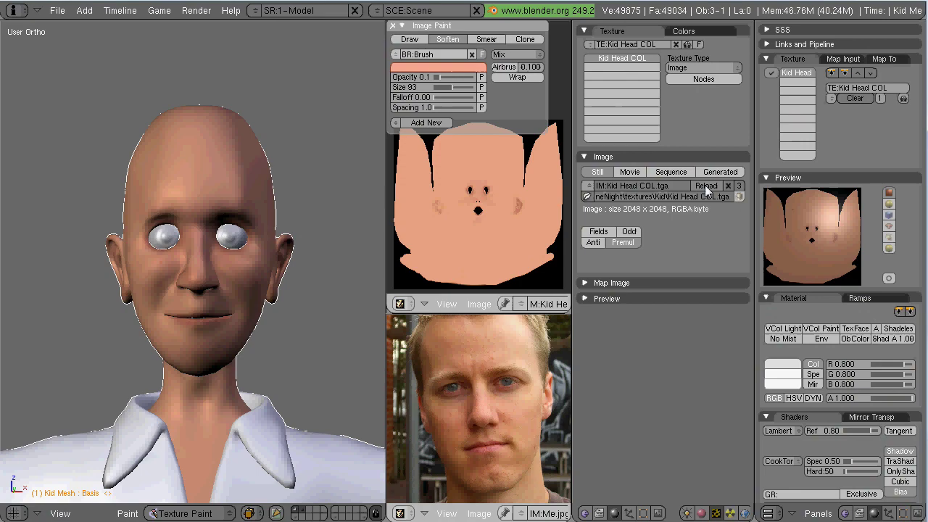
# Step: Switch to Blender and reload Kid Head COL.tga to inspect the blemishes on the face
pyautogui.scroll(3, 219, 291)
pyautogui.moveTo(247, 290); pyautogui.dragTo(227, 321, button='middle')
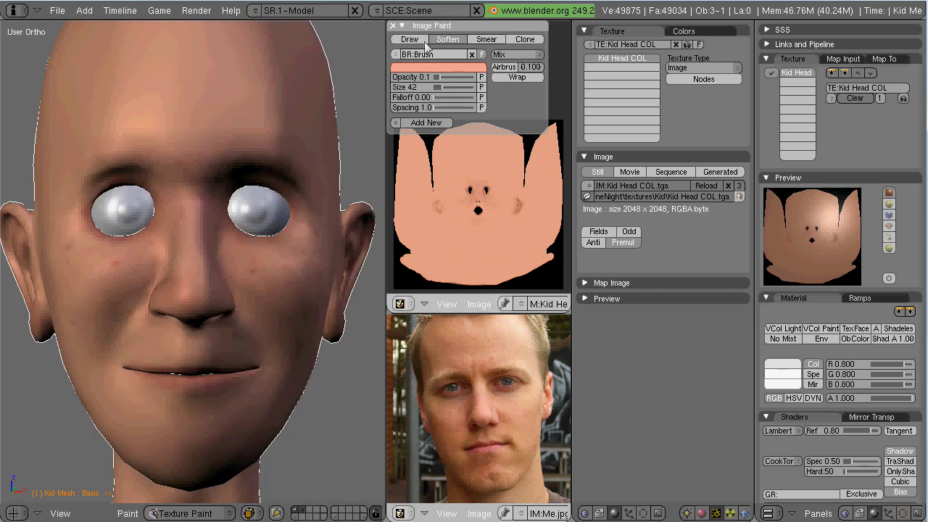
# Step: Set the paint brush to Draw at size 42 and sample a brown from the eyebrow hairs in Me.jpg
pyautogui.scroll(4, 507, 393)
pyautogui.moveTo(540, 327); pyautogui.dragTo(510, 388, button='middle')
pyautogui.scroll(4, 511, 383)
pyautogui.click(434, 69)
pyautogui.click(548, 88)
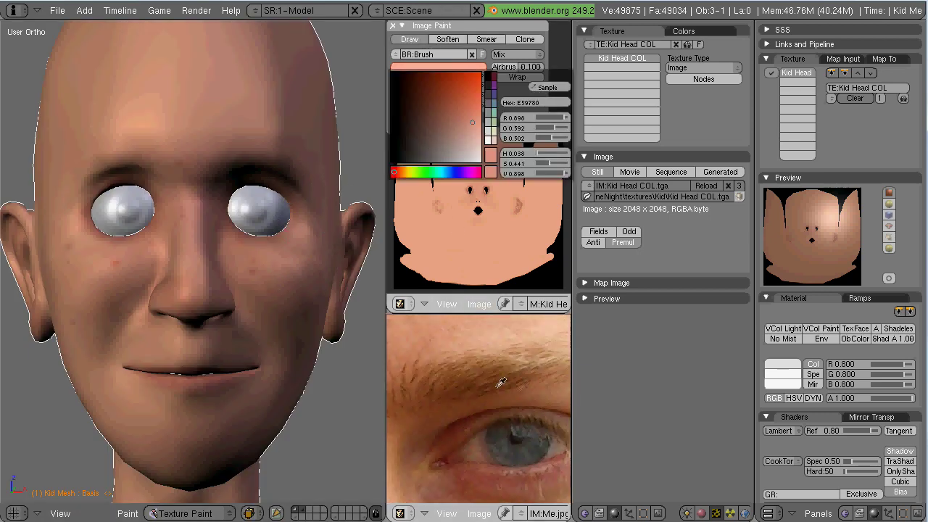
pyautogui.click(500, 382)
pyautogui.click(442, 69)
pyautogui.click(547, 87)
pyautogui.click(528, 360)
pyautogui.click(479, 69)
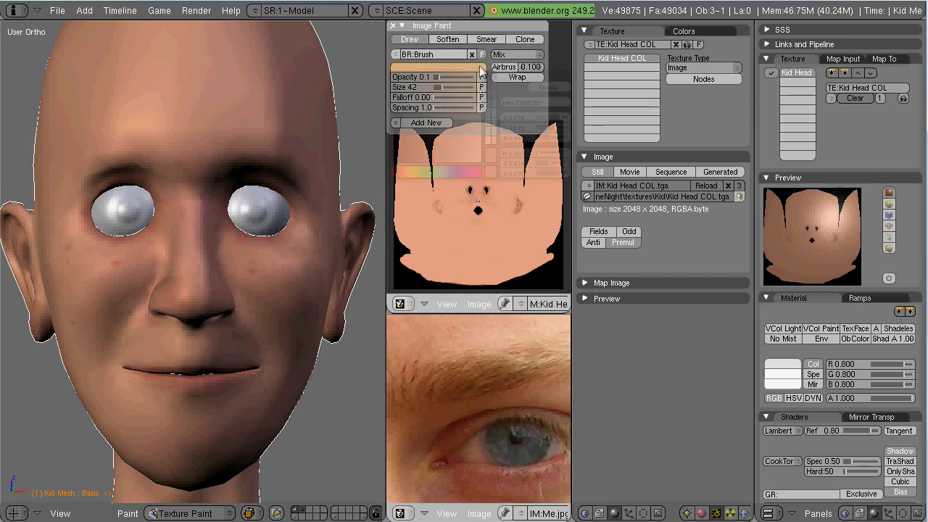
pyautogui.click(548, 87)
pyautogui.click(506, 381)
pyautogui.scroll(-5, 479, 406)
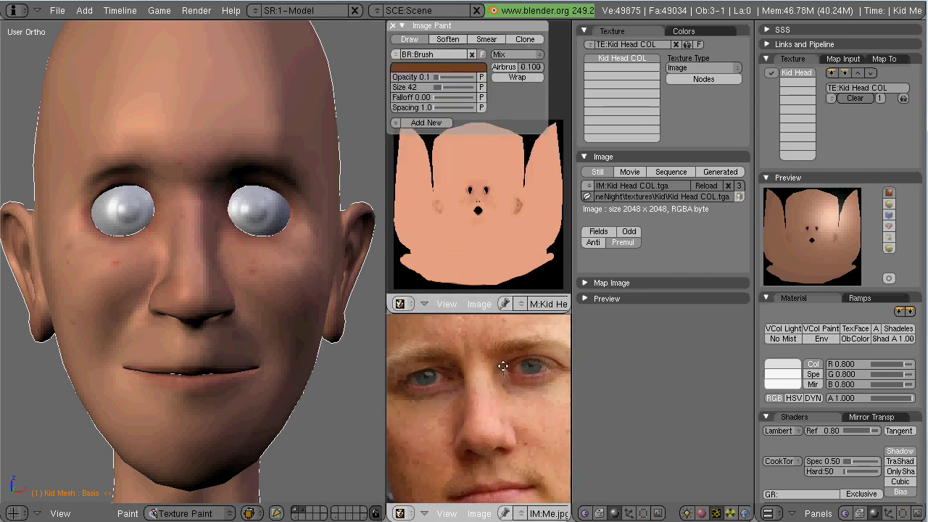
# Step: Try painting brown eyebrows above both eyes on the head model
pyautogui.scroll(3, 201, 207)
pyautogui.moveTo(282, 201)
pyautogui.mouseDown(button='middle')
pyautogui.moveTo(257, 242)
pyautogui.moveTo(242, 225)
pyautogui.mouseUp(button='middle')
pyautogui.scroll(5, 483, 253)
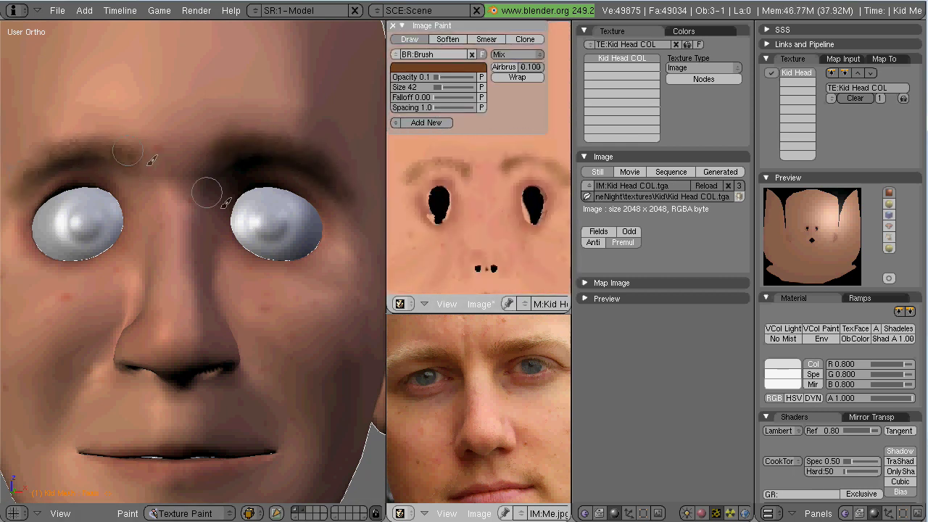
pyautogui.moveTo(6, 185); pyautogui.dragTo(34, 166)
pyautogui.scroll(-3, 193, 321)
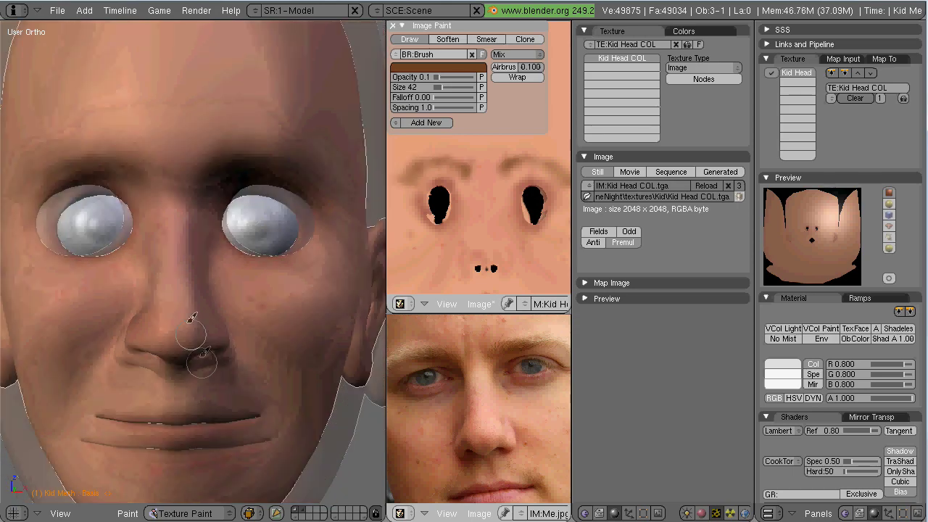
pyautogui.moveTo(240, 328)
pyautogui.mouseDown(button='middle')
pyautogui.moveTo(203, 324)
pyautogui.moveTo(246, 335)
pyautogui.moveTo(203, 332)
pyautogui.moveTo(227, 327)
pyautogui.mouseUp(button='middle')
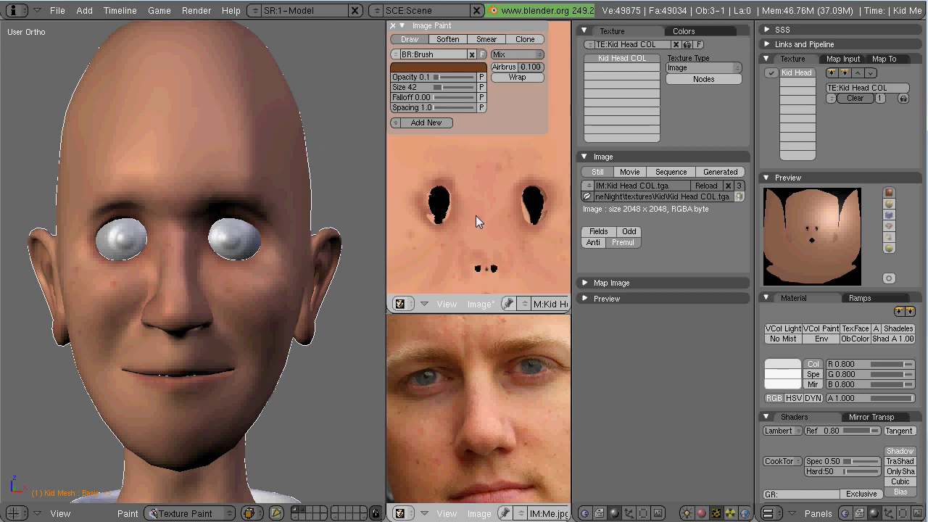
# Step: Paint slim brown eyebrows arching above both eyes on the head model
pyautogui.scroll(3, 215, 217)
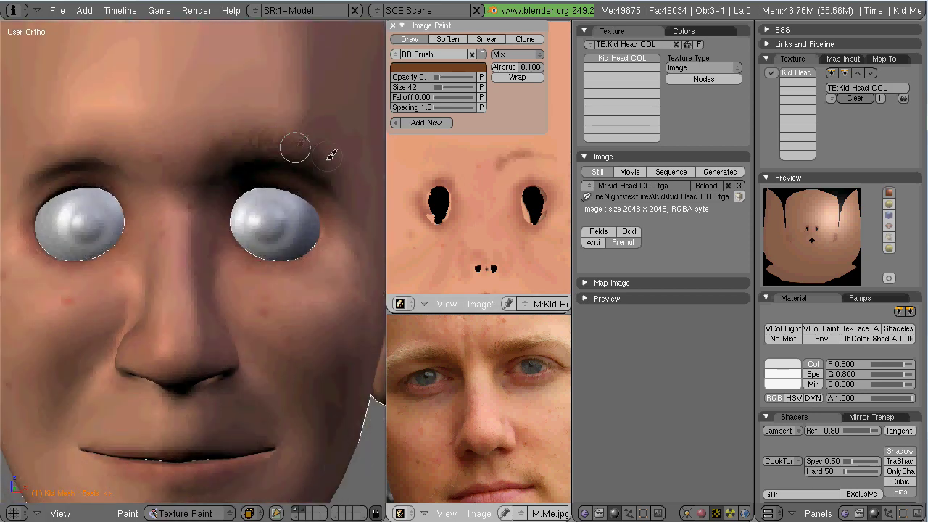
pyautogui.moveTo(159, 183)
pyautogui.mouseDown(button='middle')
pyautogui.moveTo(179, 178)
pyautogui.moveTo(166, 190)
pyautogui.mouseUp(button='middle')
pyautogui.moveTo(138, 174)
pyautogui.mouseDown()
pyautogui.moveTo(94, 164)
pyautogui.moveTo(58, 171)
pyautogui.moveTo(92, 167)
pyautogui.mouseUp()
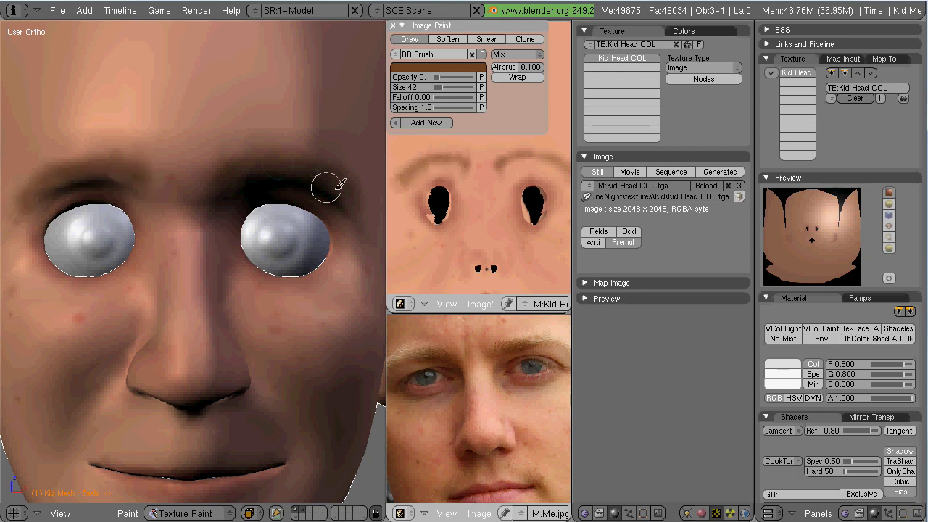
pyautogui.scroll(-3, 242, 346)
pyautogui.moveTo(242, 347)
pyautogui.mouseDown(button='middle')
pyautogui.moveTo(232, 309)
pyautogui.moveTo(250, 279)
pyautogui.mouseUp(button='middle')
# Step: Sample a light skin tone, set the brush opacity to 0.2 and clean up the edges of the eyebrows
pyautogui.click(475, 67)
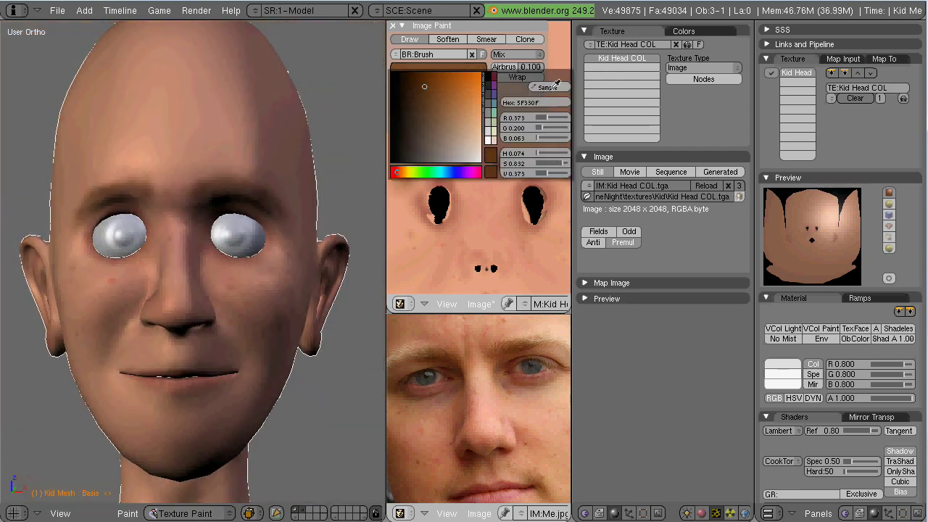
pyautogui.click(548, 82)
pyautogui.click(556, 60)
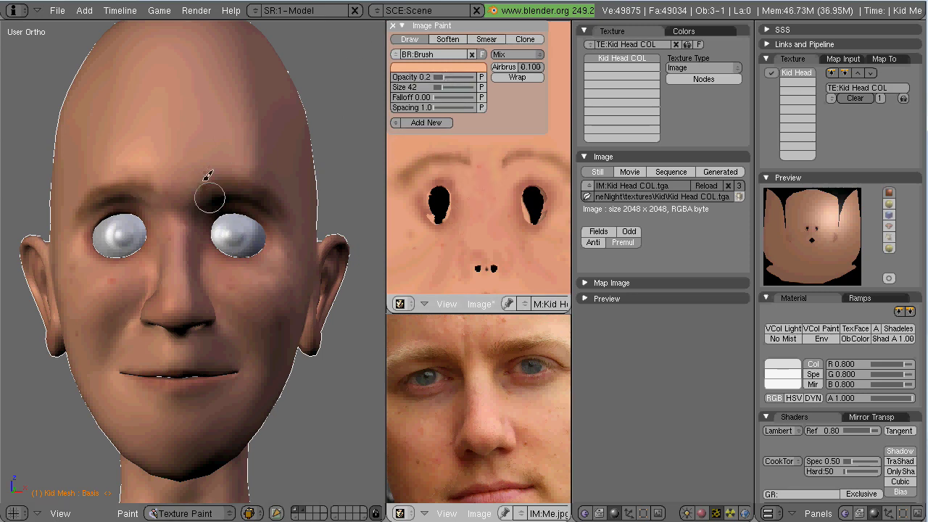
pyautogui.moveTo(192, 247); pyautogui.dragTo(193, 251, button='middle')
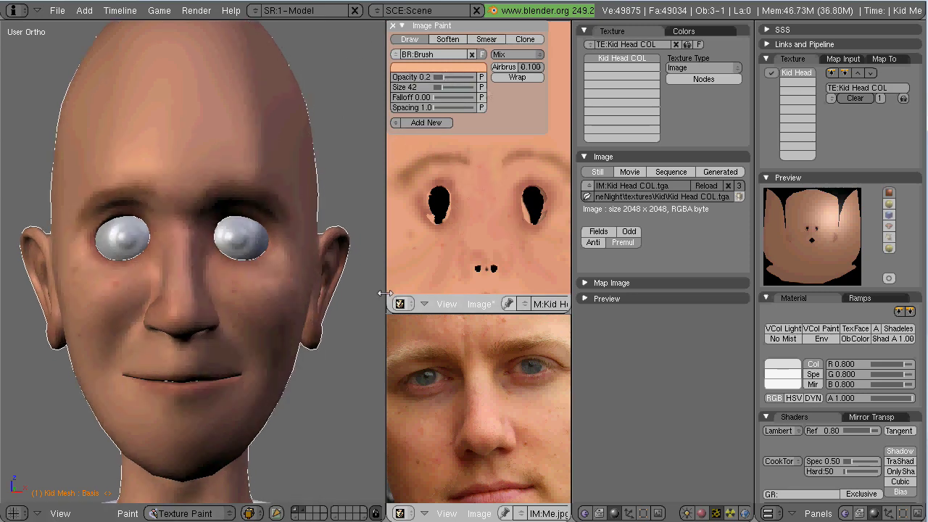
# Step: Darken the eyebrows on the head model with a brown brush at size 34 and save the painted texture image
pyautogui.click(472, 67)
pyautogui.click(548, 82)
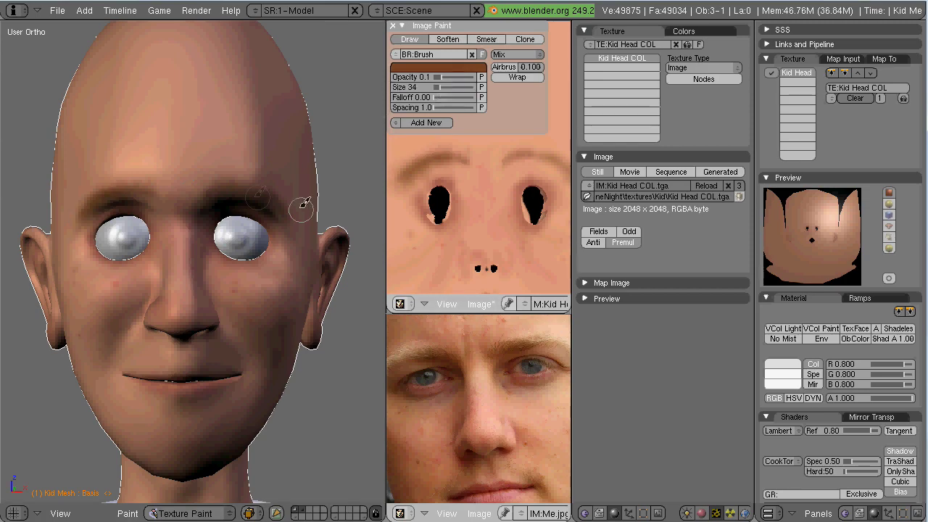
pyautogui.moveTo(294, 317); pyautogui.dragTo(269, 207, button='middle')
pyautogui.hotkey('alt', 's')
pyautogui.click(483, 230)
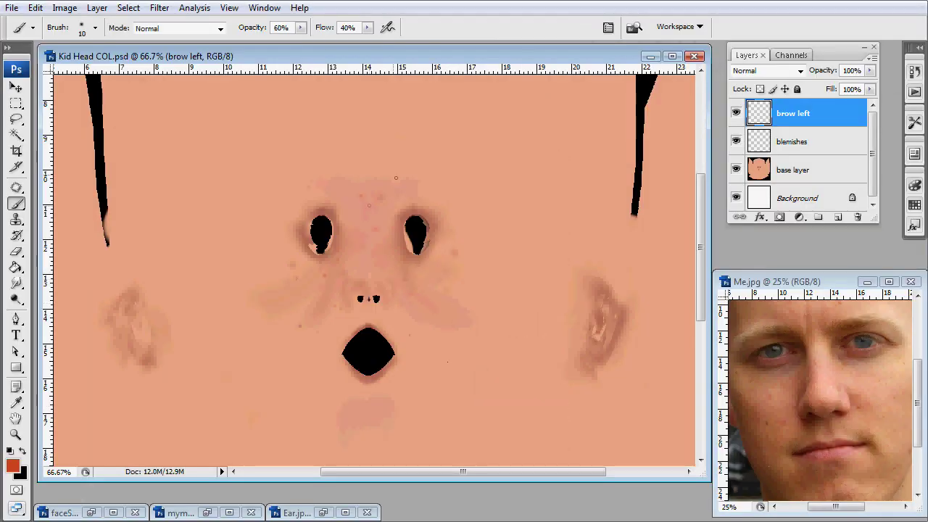
# Step: In Photoshop, open the saved Kid Head COL.tga and copy its layer, aligned, into Kid Head COL.psd
pyautogui.click(11, 7)
pyautogui.click(29, 29)
pyautogui.click(325, 198)
pyautogui.doubleClick(322, 199)
pyautogui.moveTo(324, 101); pyautogui.dragTo(555, 140)
pyautogui.keyDown('shift'); pyautogui.moveTo(846, 121); pyautogui.dragTo(555, 106); pyautogui.keyUp('shift')
# Step: Compare the imported Layer 1 on and off, lower its opacity and move the brow left layer above it
pyautogui.click(737, 112)
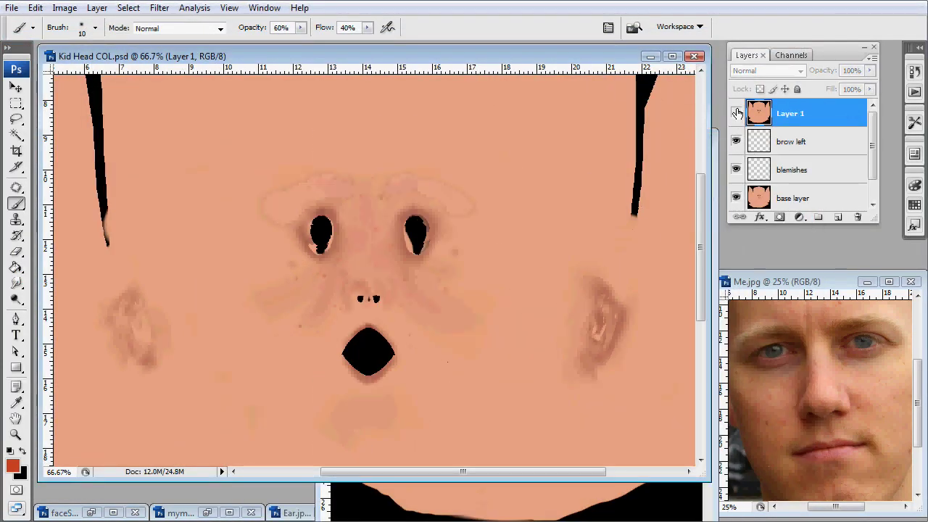
pyautogui.click(737, 112)
pyautogui.click(737, 113)
pyautogui.click(737, 112)
pyautogui.moveTo(828, 71); pyautogui.dragTo(777, 72)
pyautogui.moveTo(793, 141); pyautogui.dragTo(803, 118)
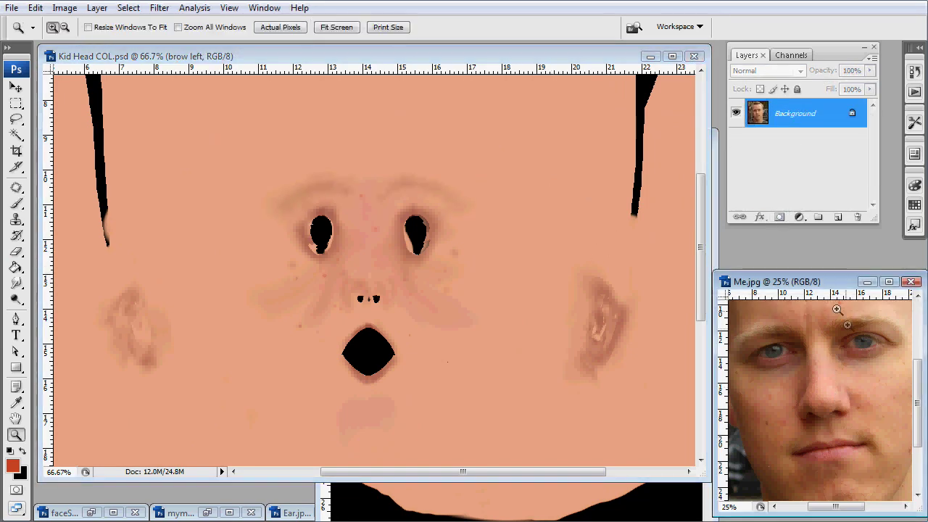
# Step: Sample a dark brown from the eyebrow hairs beside the eye in Me.jpg
pyautogui.click(772, 341)
pyautogui.scroll(-2, 798, 391)
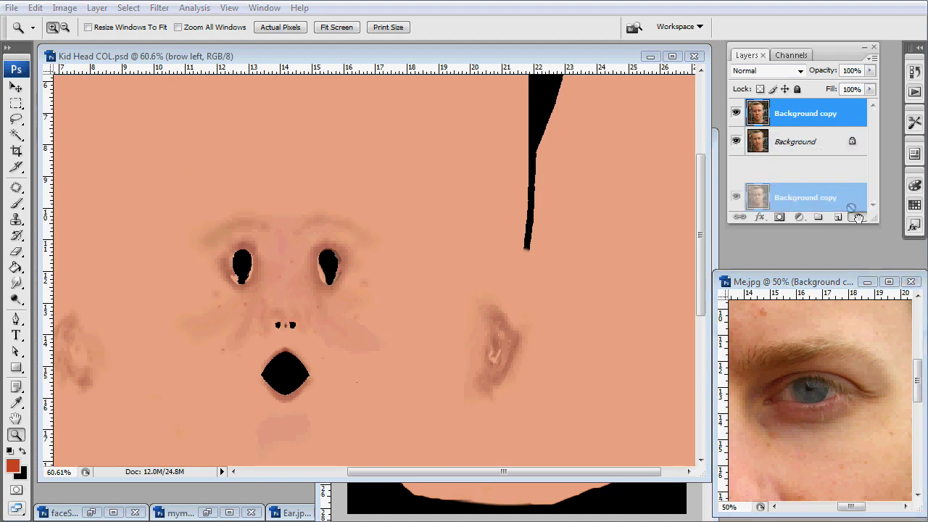
pyautogui.moveTo(732, 315); pyautogui.dragTo(898, 401)
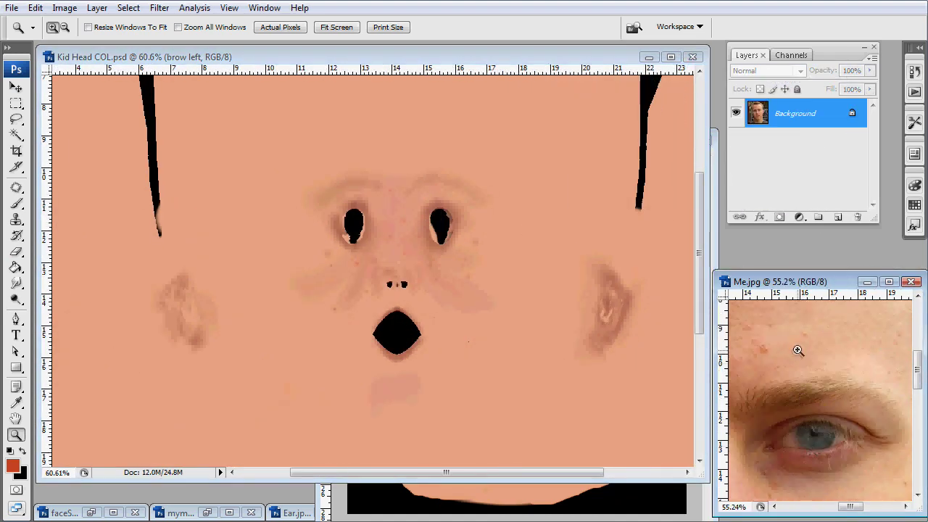
pyautogui.press('i')
pyautogui.click(808, 395)
pyautogui.press('z')
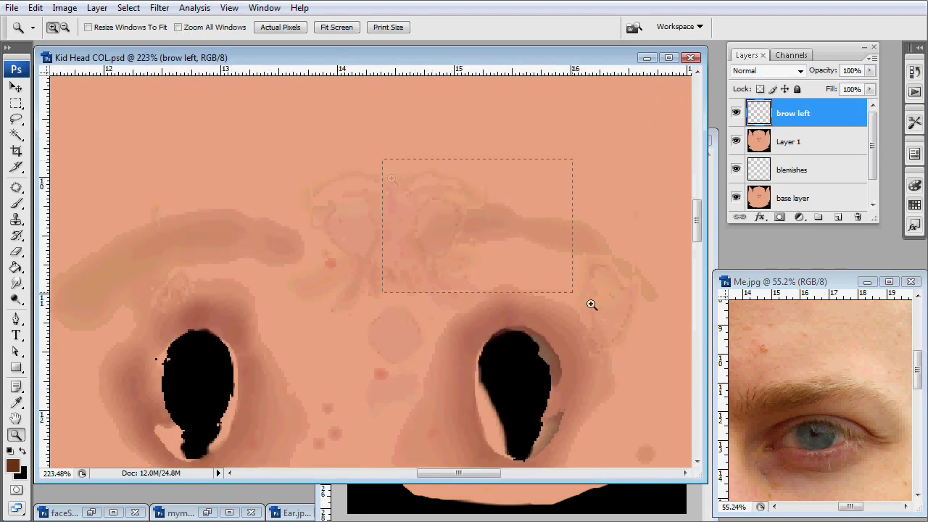
# Step: Adjust the brush settings and reduce the brush to 2 px for fine hairs over the brow left guide
pyautogui.moveTo(408, 148); pyautogui.dragTo(461, 185)
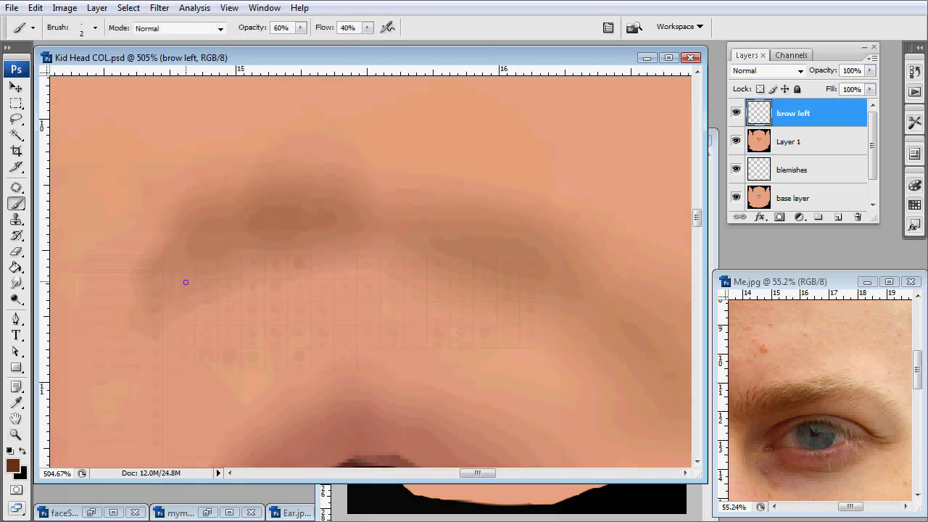
pyautogui.press('F5')
pyautogui.click(252, 268)
pyautogui.press('F5')
pyautogui.press('[')
pyautogui.press('[')
pyautogui.press('[')
pyautogui.press('[')
pyautogui.press('[')
pyautogui.press('[')
pyautogui.press('[')
# Step: Paint short brown hair strokes following the eyebrow guide's arch on the brow left layer
pyautogui.moveTo(150, 312)
pyautogui.mouseDown()
pyautogui.moveTo(190, 219)
pyautogui.moveTo(162, 233)
pyautogui.mouseUp()
pyautogui.moveTo(149, 312)
pyautogui.mouseDown()
pyautogui.moveTo(138, 230)
pyautogui.moveTo(245, 201)
pyautogui.mouseUp()
pyautogui.moveTo(187, 296)
pyautogui.mouseDown()
pyautogui.moveTo(287, 202)
pyautogui.moveTo(366, 209)
pyautogui.mouseUp()
pyautogui.moveTo(251, 275)
pyautogui.mouseDown()
pyautogui.moveTo(351, 231)
pyautogui.moveTo(415, 218)
pyautogui.mouseUp()
pyautogui.moveTo(352, 270); pyautogui.dragTo(469, 227)
pyautogui.moveTo(392, 265)
pyautogui.mouseDown()
pyautogui.moveTo(491, 247)
pyautogui.moveTo(468, 230)
pyautogui.mouseUp()
pyautogui.moveTo(385, 222); pyautogui.dragTo(491, 208)
pyautogui.moveTo(640, 395)
pyautogui.mouseDown()
pyautogui.moveTo(586, 367)
pyautogui.moveTo(622, 326)
pyautogui.mouseUp()
pyautogui.moveTo(557, 323); pyautogui.dragTo(631, 303)
pyautogui.moveTo(574, 331); pyautogui.dragTo(637, 311)
pyautogui.moveTo(534, 306); pyautogui.dragTo(605, 282)
pyautogui.moveTo(361, 210); pyautogui.dragTo(469, 193)
pyautogui.moveTo(402, 223); pyautogui.dragTo(483, 203)
pyautogui.moveTo(411, 234); pyautogui.dragTo(517, 222)
pyautogui.moveTo(436, 245); pyautogui.dragTo(501, 235)
pyautogui.moveTo(454, 263); pyautogui.dragTo(560, 244)
pyautogui.moveTo(480, 273); pyautogui.dragTo(569, 258)
pyautogui.moveTo(501, 281); pyautogui.dragTo(571, 271)
pyautogui.moveTo(389, 266); pyautogui.dragTo(460, 291)
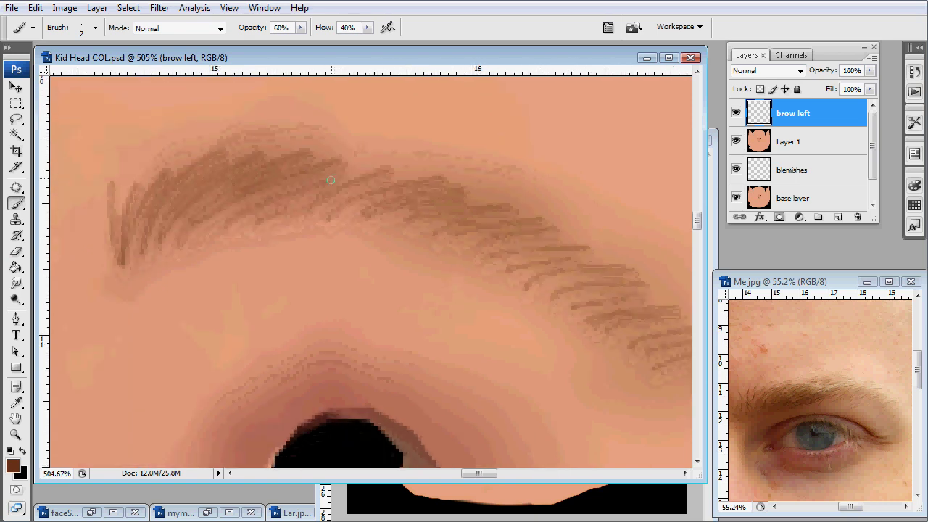
pyautogui.moveTo(344, 200); pyautogui.dragTo(415, 171)
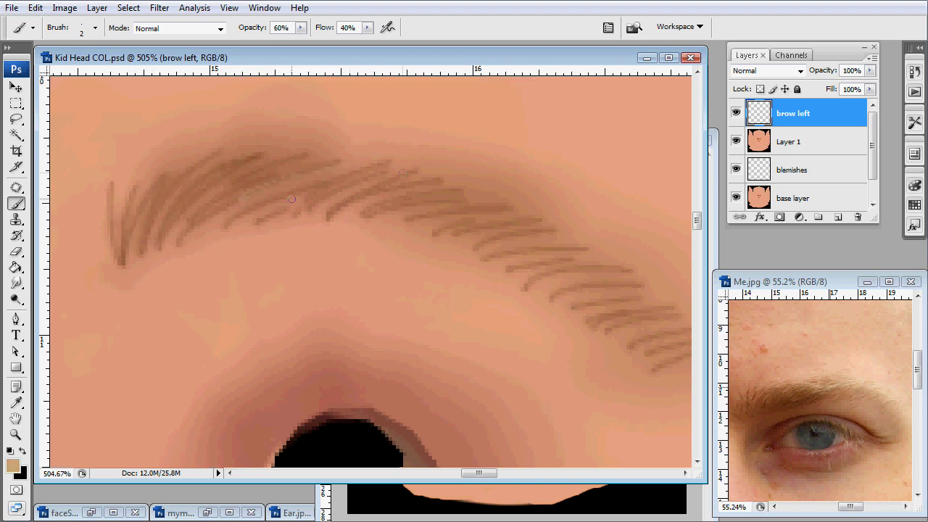
# Step: Fill in the brow's inner end and arch with more hair strokes in a golden brown
pyautogui.moveTo(637, 304); pyautogui.dragTo(591, 292)
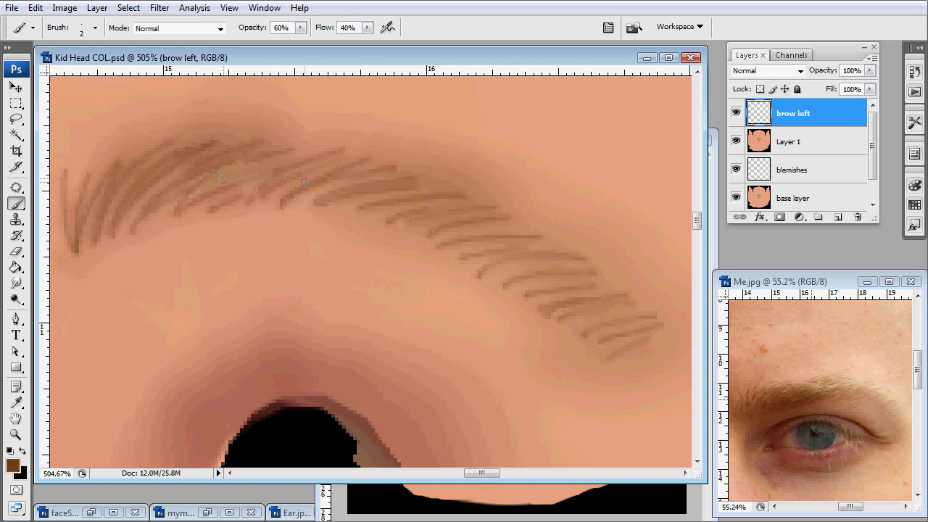
pyautogui.moveTo(251, 173); pyautogui.dragTo(307, 151)
pyautogui.moveTo(206, 197); pyautogui.dragTo(235, 162)
pyautogui.moveTo(282, 203); pyautogui.dragTo(338, 167)
pyautogui.moveTo(335, 186); pyautogui.dragTo(389, 171)
pyautogui.moveTo(369, 217); pyautogui.dragTo(420, 207)
pyautogui.moveTo(79, 237); pyautogui.dragTo(95, 171)
pyautogui.moveTo(109, 211); pyautogui.dragTo(175, 200)
pyautogui.moveTo(140, 238); pyautogui.dragTo(114, 179)
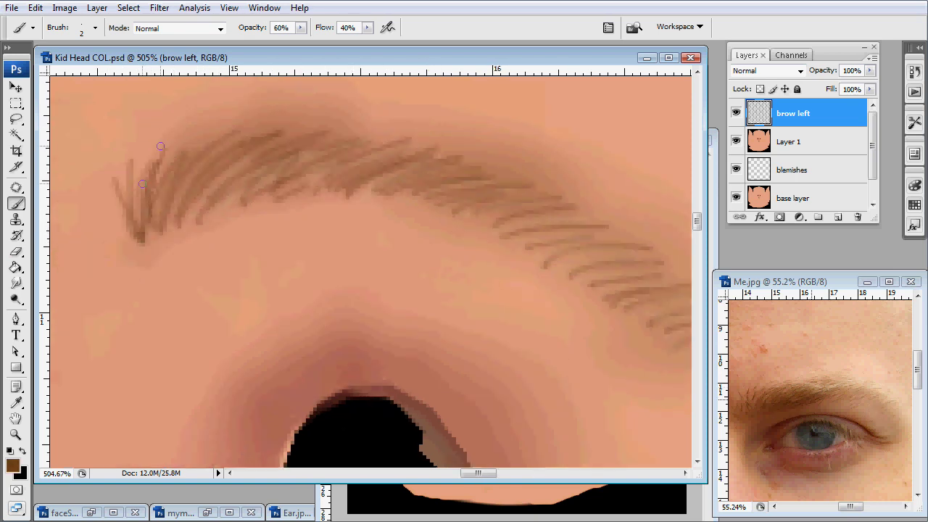
pyautogui.moveTo(187, 157); pyautogui.dragTo(209, 136)
pyautogui.moveTo(197, 216); pyautogui.dragTo(253, 159)
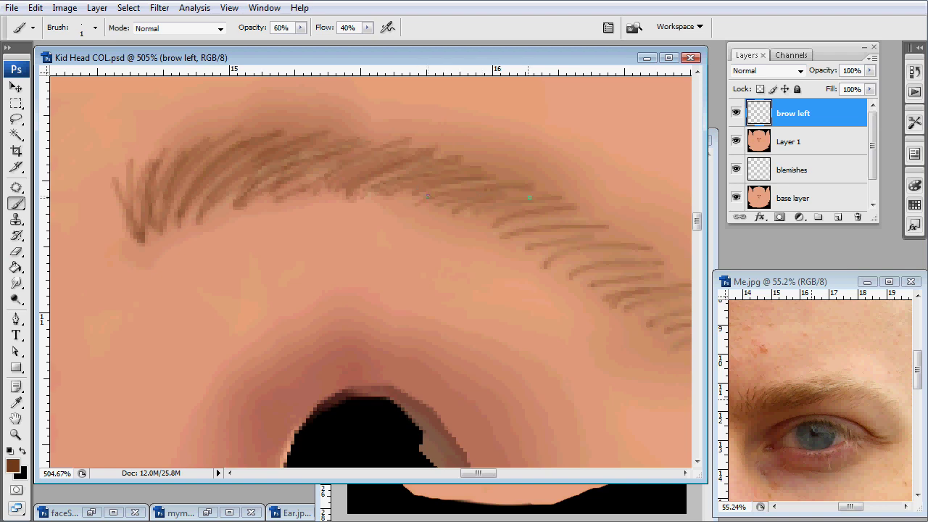
# Step: Add fine 1 px reddish-brown hair strokes along the outer half of the brow
pyautogui.moveTo(524, 205); pyautogui.dragTo(557, 217)
pyautogui.moveTo(493, 227); pyautogui.dragTo(538, 213)
pyautogui.moveTo(555, 272); pyautogui.dragTo(594, 259)
pyautogui.moveTo(683, 269); pyautogui.dragTo(624, 261)
# Step: Soften the outer tip of the brow with a small Eraser reduced to 10 px
pyautogui.press('e')
pyautogui.press('[')
pyautogui.press('[')
pyautogui.press('[')
pyautogui.press('[')
pyautogui.press('[')
pyautogui.press('[')
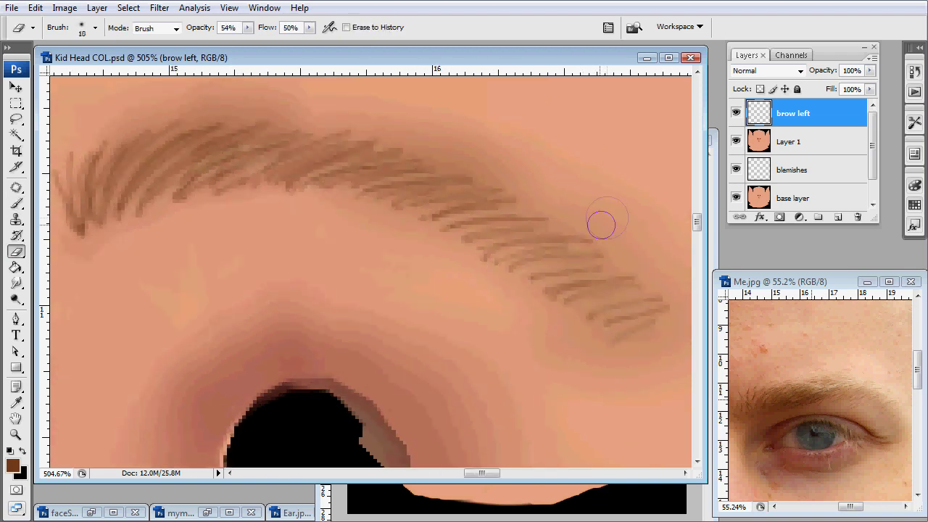
# Step: Set the brush opacity to 80% and paint darker hair strokes along the whole brow
pyautogui.press('b')
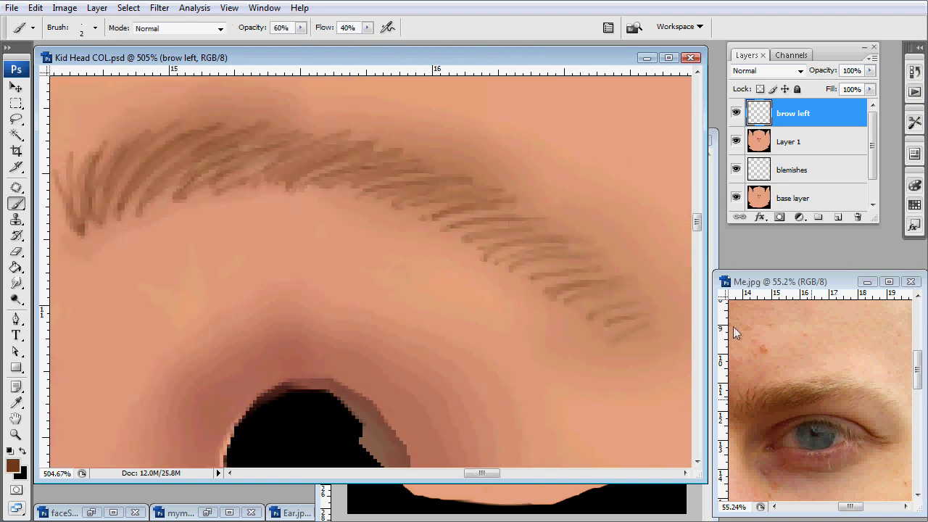
pyautogui.press('8')
pyautogui.moveTo(136, 204); pyautogui.dragTo(182, 151)
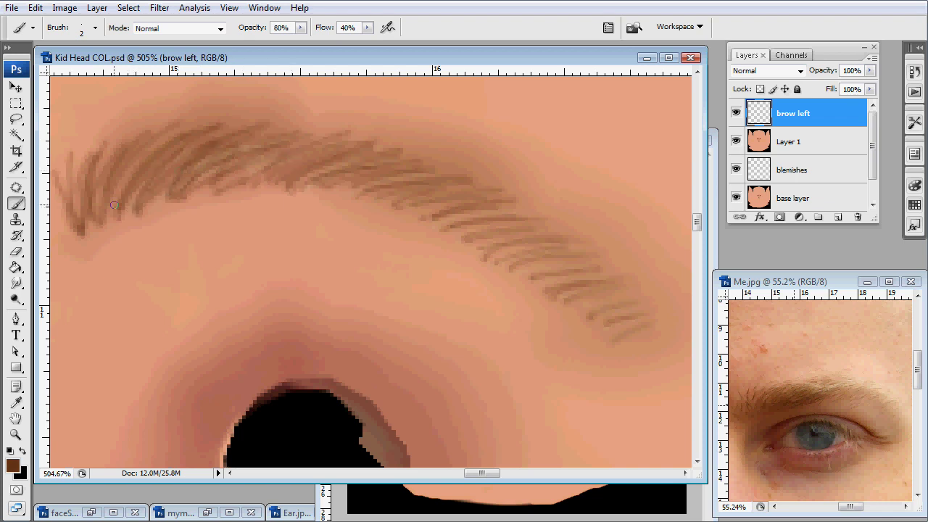
pyautogui.moveTo(108, 217); pyautogui.dragTo(163, 159)
pyautogui.moveTo(209, 190); pyautogui.dragTo(251, 154)
pyautogui.moveTo(241, 187); pyautogui.dragTo(286, 154)
pyautogui.moveTo(293, 190)
pyautogui.mouseDown()
pyautogui.moveTo(335, 161)
pyautogui.moveTo(301, 166)
pyautogui.mouseUp()
pyautogui.moveTo(331, 188)
pyautogui.mouseDown()
pyautogui.moveTo(392, 168)
pyautogui.moveTo(420, 185)
pyautogui.mouseUp()
pyautogui.moveTo(424, 218); pyautogui.dragTo(460, 206)
pyautogui.moveTo(592, 317); pyautogui.dragTo(621, 298)
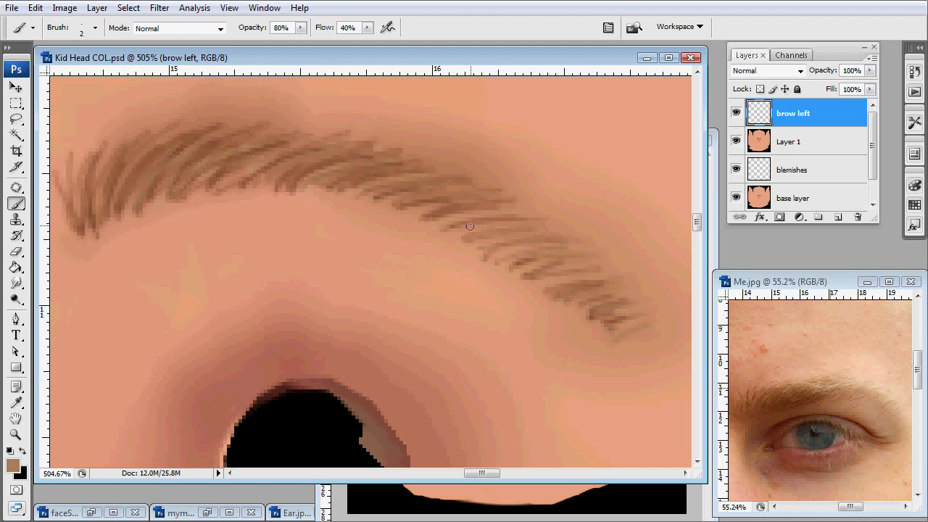
# Step: Sample a brown from the photo's eyebrow and add more hair strokes along the brow's inner half and arch
pyautogui.keyDown('alt'); pyautogui.click(806, 402); pyautogui.keyUp('alt')
pyautogui.moveTo(117, 166)
pyautogui.mouseDown()
pyautogui.moveTo(145, 182)
pyautogui.moveTo(186, 140)
pyautogui.mouseUp()
pyautogui.moveTo(187, 188); pyautogui.dragTo(233, 151)
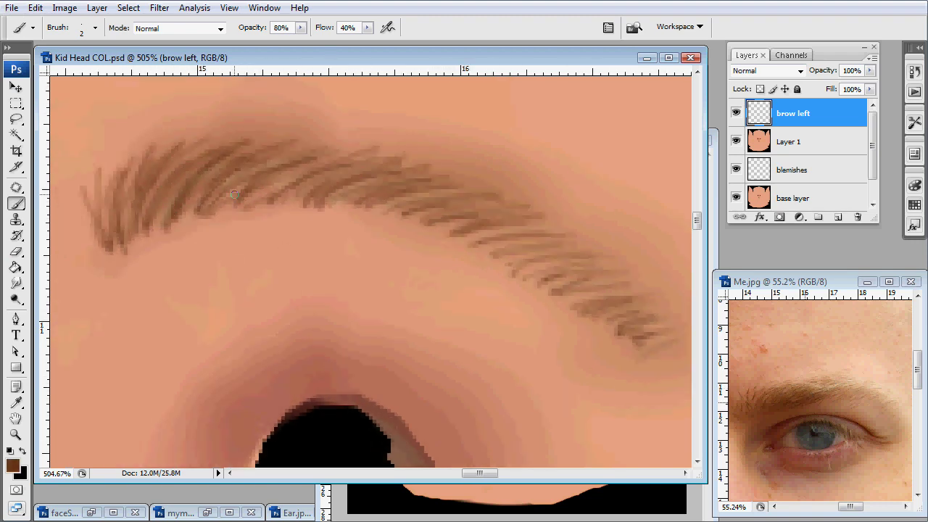
pyautogui.moveTo(272, 201); pyautogui.dragTo(313, 167)
pyautogui.moveTo(308, 202); pyautogui.dragTo(368, 174)
pyautogui.moveTo(351, 202); pyautogui.dragTo(395, 193)
pyautogui.moveTo(403, 211); pyautogui.dragTo(424, 202)
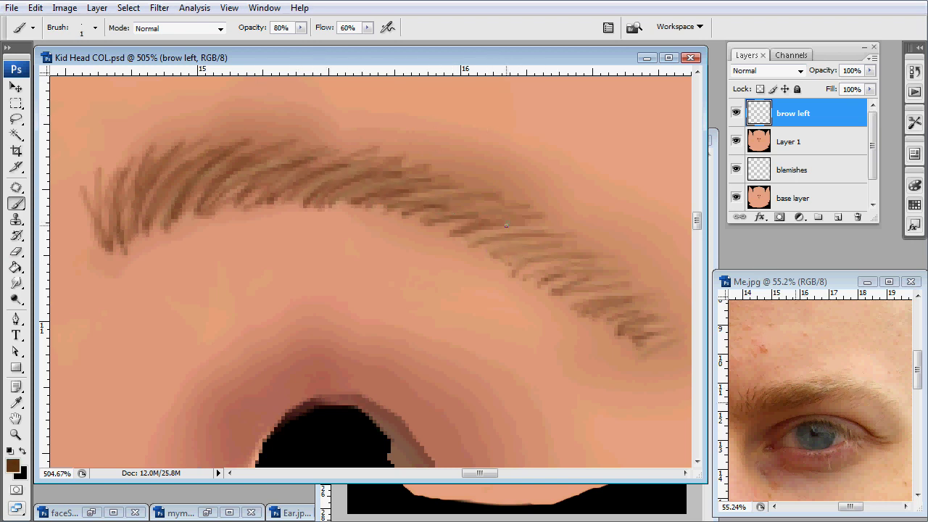
# Step: Build up dark brown strokes at 60% flow through the middle and lower edge of the brow
pyautogui.moveTo(394, 190); pyautogui.dragTo(479, 195)
pyautogui.moveTo(322, 207); pyautogui.dragTo(429, 209)
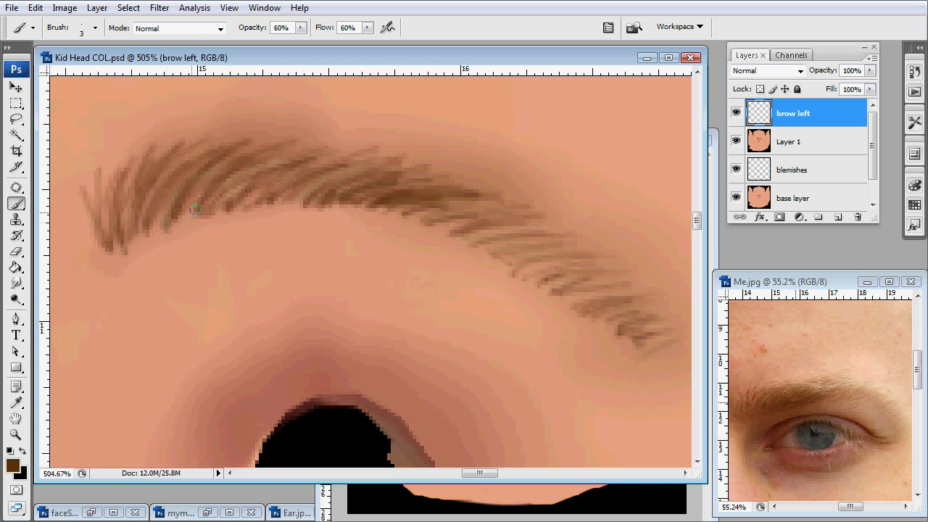
pyautogui.moveTo(156, 231); pyautogui.dragTo(181, 178)
pyautogui.press('[')
pyautogui.moveTo(290, 208); pyautogui.dragTo(324, 186)
pyautogui.moveTo(256, 210); pyautogui.dragTo(309, 190)
pyautogui.moveTo(217, 211); pyautogui.dragTo(319, 174)
pyautogui.moveTo(276, 205); pyautogui.dragTo(338, 178)
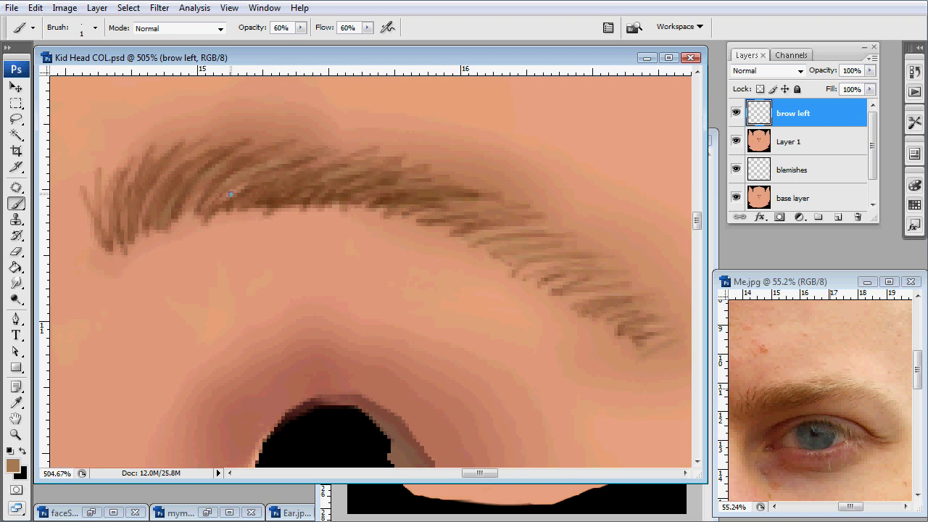
# Step: Thicken the brow's inner end with more hair strokes and check the brow at 100% and close up
pyautogui.moveTo(151, 225); pyautogui.dragTo(173, 164)
pyautogui.moveTo(133, 228)
pyautogui.mouseDown()
pyautogui.moveTo(144, 164)
pyautogui.moveTo(133, 190)
pyautogui.mouseUp()
pyautogui.moveTo(116, 241); pyautogui.dragTo(93, 214)
pyautogui.moveTo(110, 218); pyautogui.dragTo(97, 192)
pyautogui.moveTo(170, 218); pyautogui.dragTo(231, 137)
pyautogui.hotkey('ctrl', 'alt', '0')
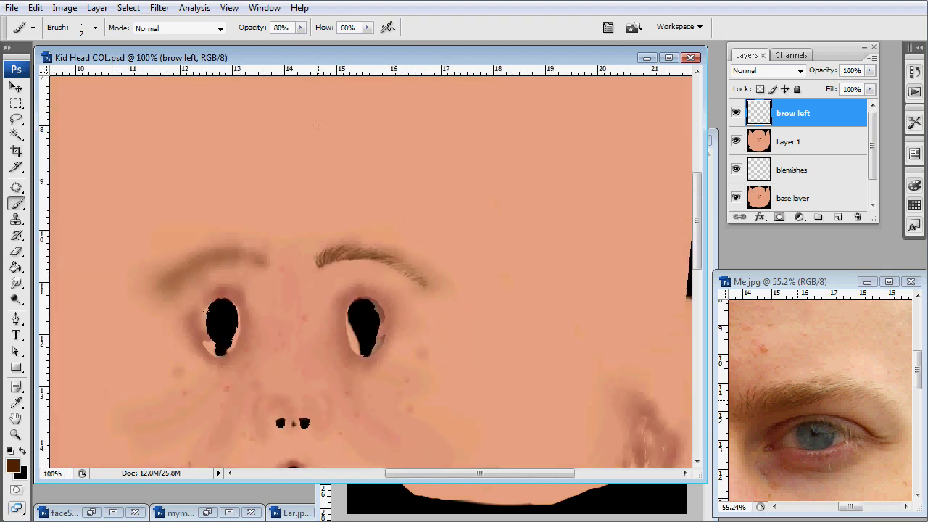
pyautogui.press('z')
pyautogui.moveTo(308, 223); pyautogui.dragTo(460, 321)
pyautogui.press('e')
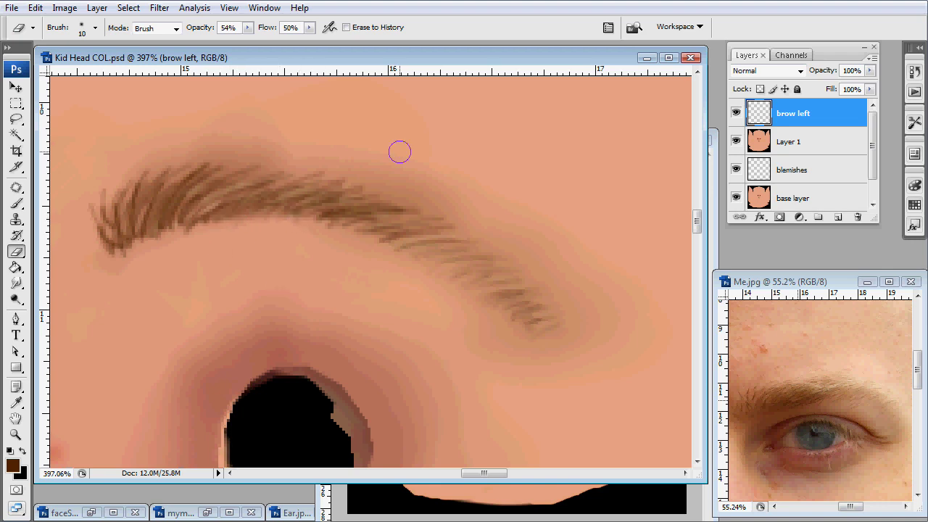
# Step: Duplicate the brow left layer, move the copy over the other eye and flip it horizontally
pyautogui.hotkey('ctrl', '0')
pyautogui.hotkey('ctrl', 'j')
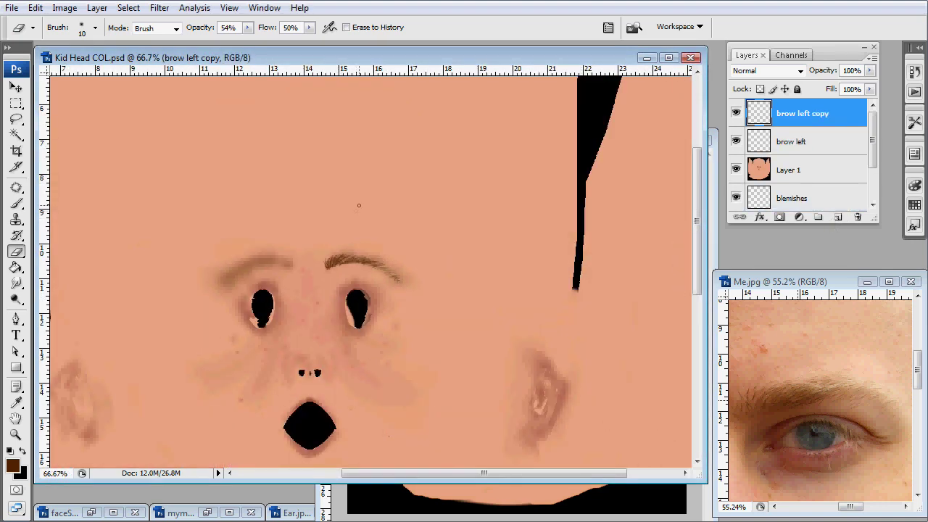
pyautogui.press('v')
pyautogui.click(35, 8)
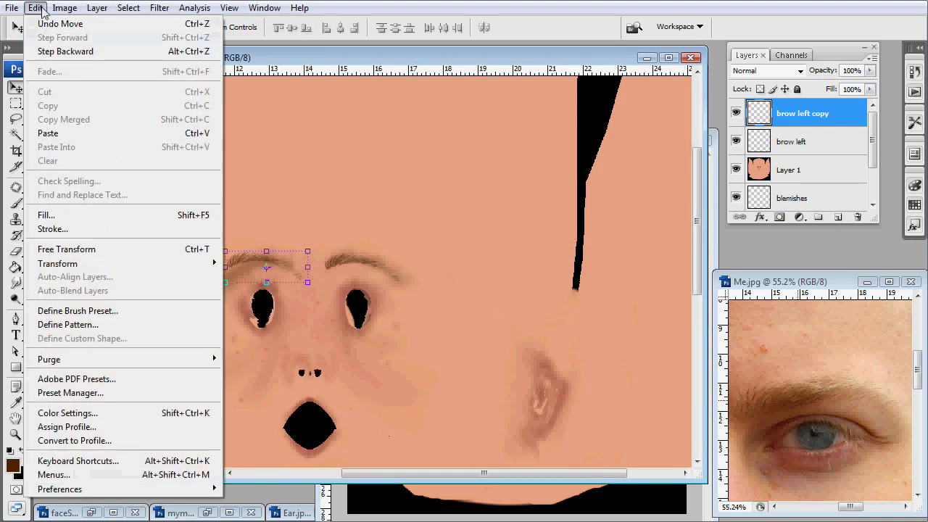
pyautogui.moveTo(109, 263)
pyautogui.click(261, 421)
# Step: Position and stretch the mirrored brow to fit the painted guide above the other eye
pyautogui.keyDown('ctrl'); pyautogui.moveTo(174, 192); pyautogui.dragTo(349, 321); pyautogui.keyUp('ctrl')
pyautogui.moveTo(449, 297); pyautogui.dragTo(407, 306)
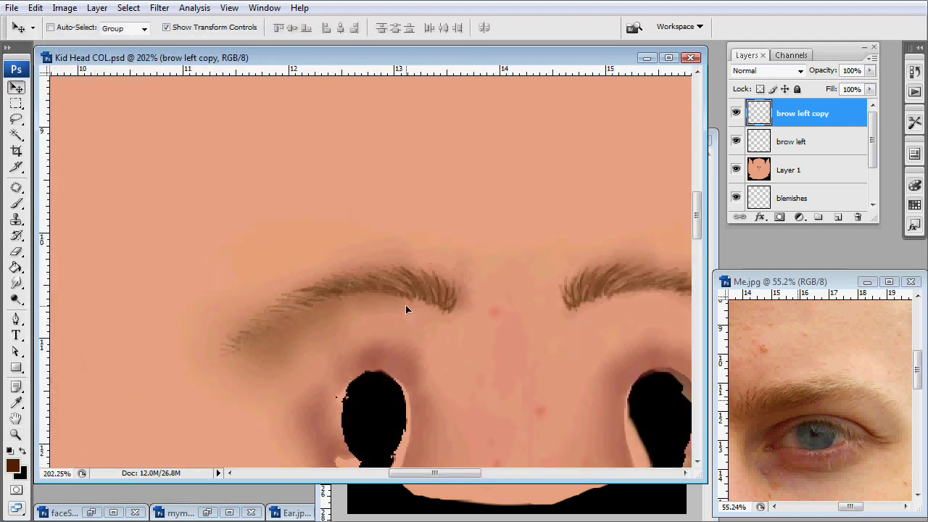
pyautogui.moveTo(343, 263); pyautogui.dragTo(343, 257)
pyautogui.moveTo(215, 360); pyautogui.dragTo(220, 376)
pyautogui.press('Return')
# Step: Rename the duplicated brow layer as brow right
pyautogui.doubleClick(804, 111)
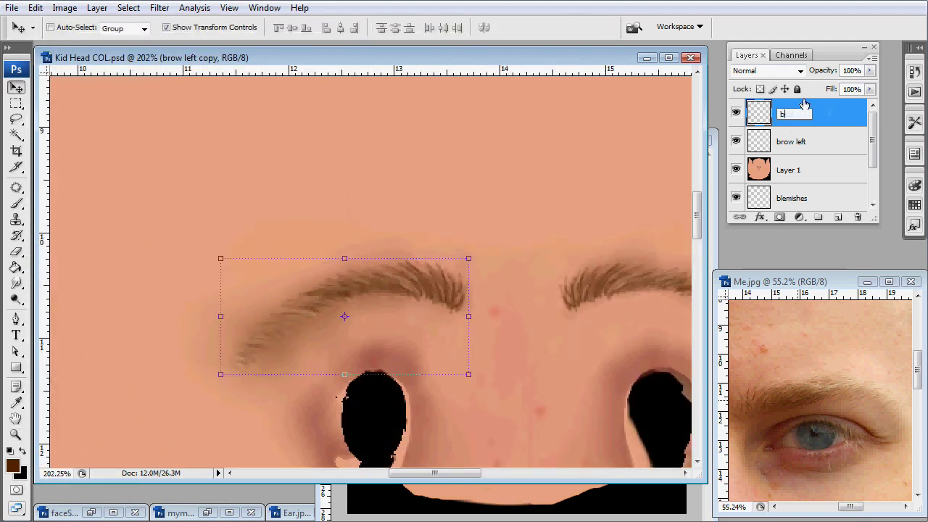
pyautogui.write('brow right')
pyautogui.press('Return')
pyautogui.moveTo(515, 351); pyautogui.dragTo(446, 280)
pyautogui.press('e')
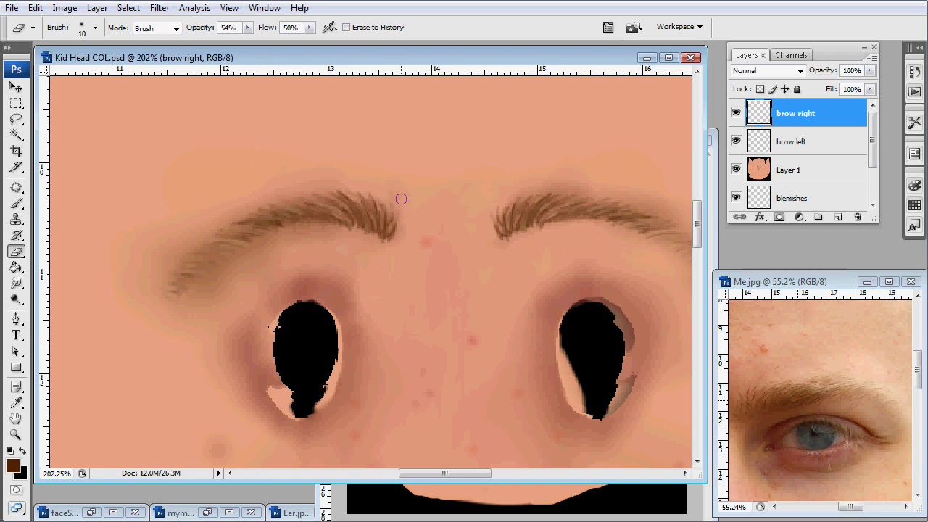
pyautogui.moveTo(242, 257); pyautogui.dragTo(129, 217)
# Step: Select the brow left layer and hide Layer 1, comparing the brows with and without the painted guide
pyautogui.click(812, 141)
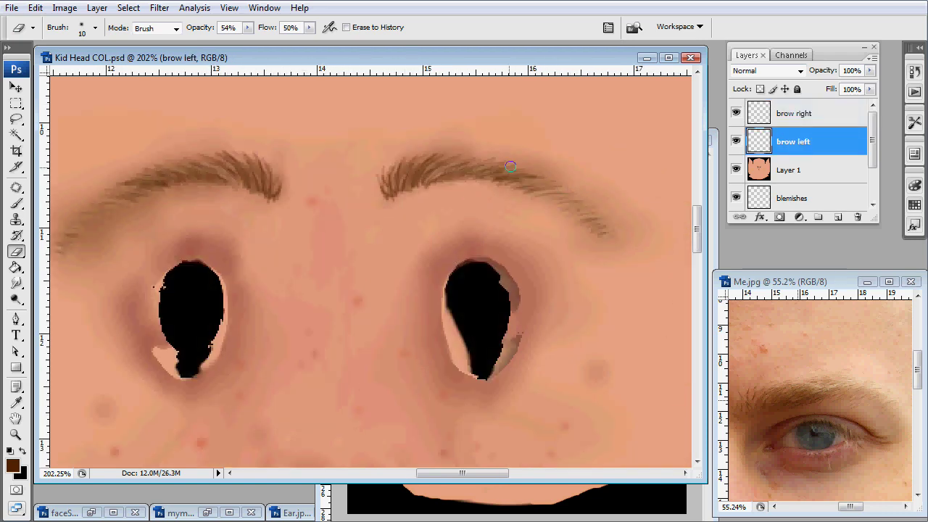
pyautogui.hotkey('ctrl', '-')
pyautogui.hotkey('ctrl', '-')
pyautogui.hotkey('ctrl', '-')
pyautogui.moveTo(872, 138)
pyautogui.mouseDown()
pyautogui.moveTo(868, 189)
pyautogui.moveTo(872, 151)
pyautogui.mouseUp()
pyautogui.click(736, 146)
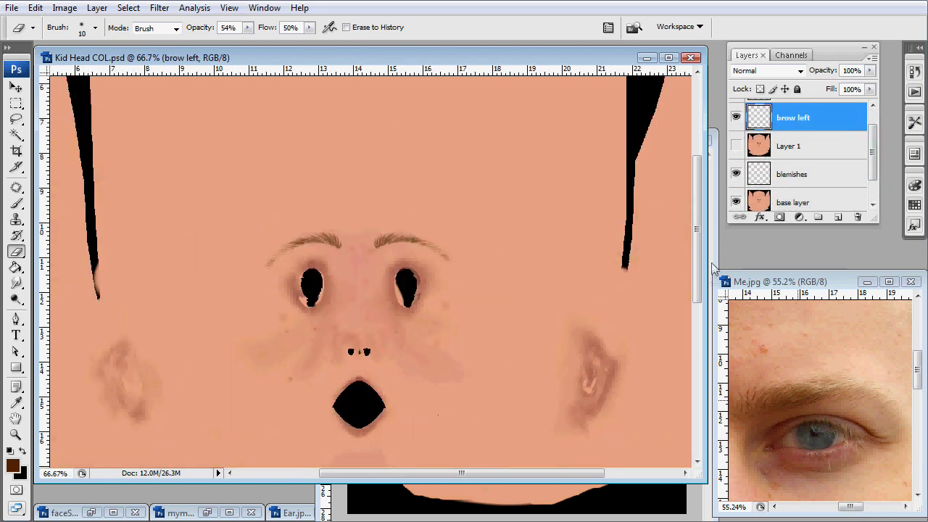
pyautogui.press('z')
pyautogui.moveTo(250, 179); pyautogui.dragTo(487, 317)
pyautogui.moveTo(872, 151); pyautogui.dragTo(873, 136)
pyautogui.click(737, 170)
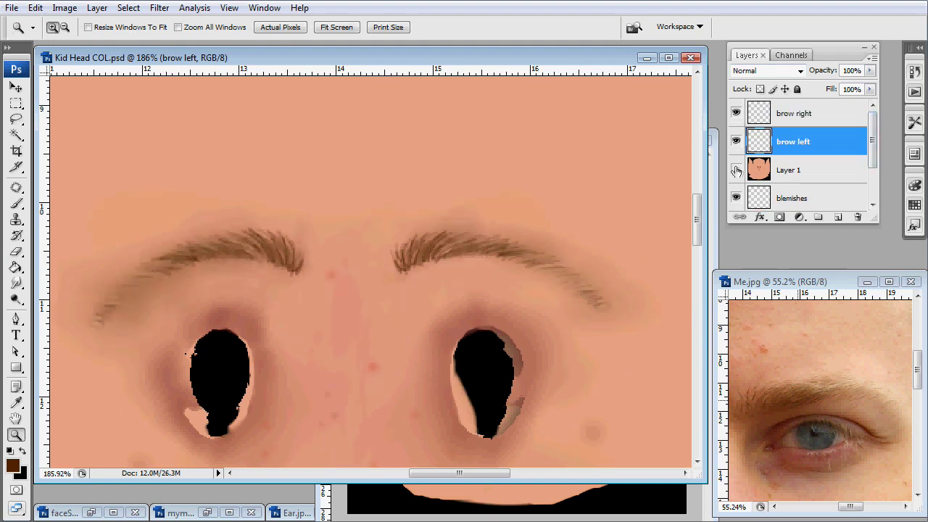
pyautogui.click(737, 170)
# Step: Set up a soft 17 px brush with airbrush enabled, 40% opacity and 30% flow
pyautogui.press('b')
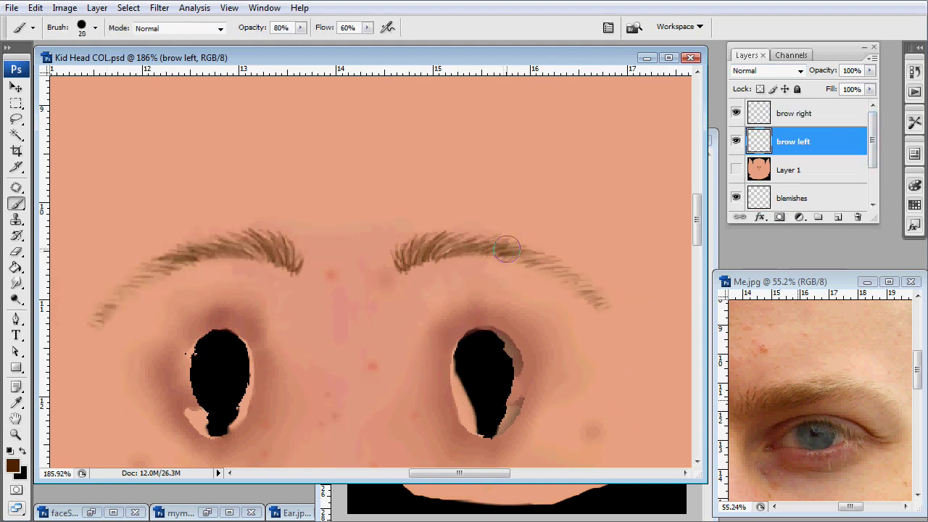
pyautogui.press('F5')
pyautogui.click(301, 286)
pyautogui.press('F5')
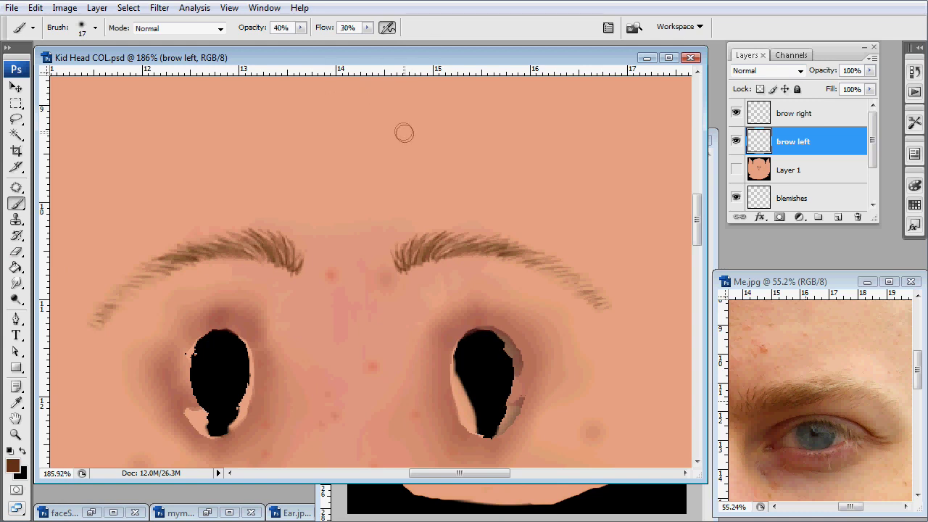
pyautogui.hotkey('ctrl', 'z')
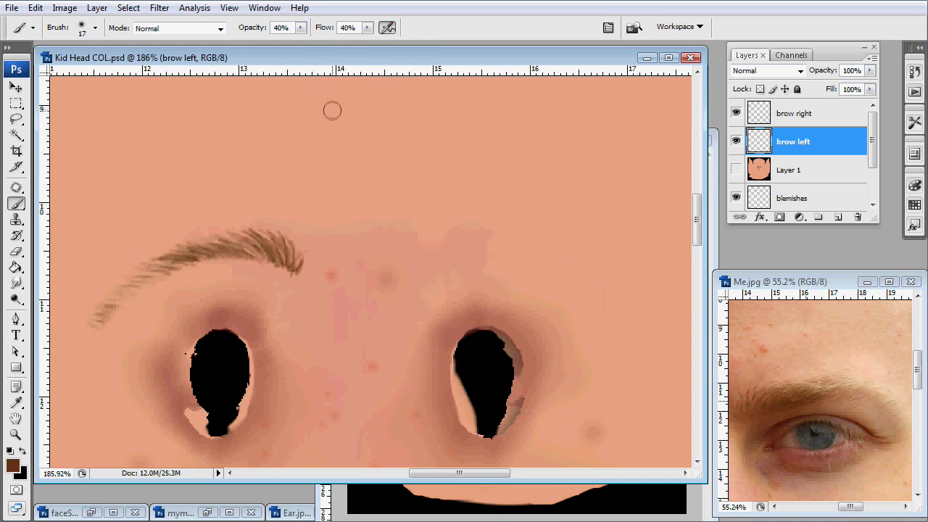
pyautogui.click(36, 8)
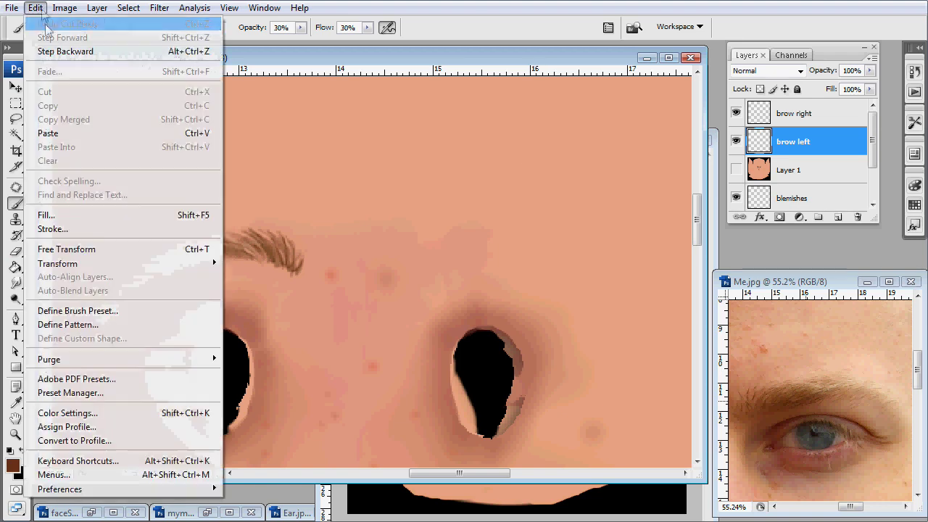
pyautogui.click(42, 21)
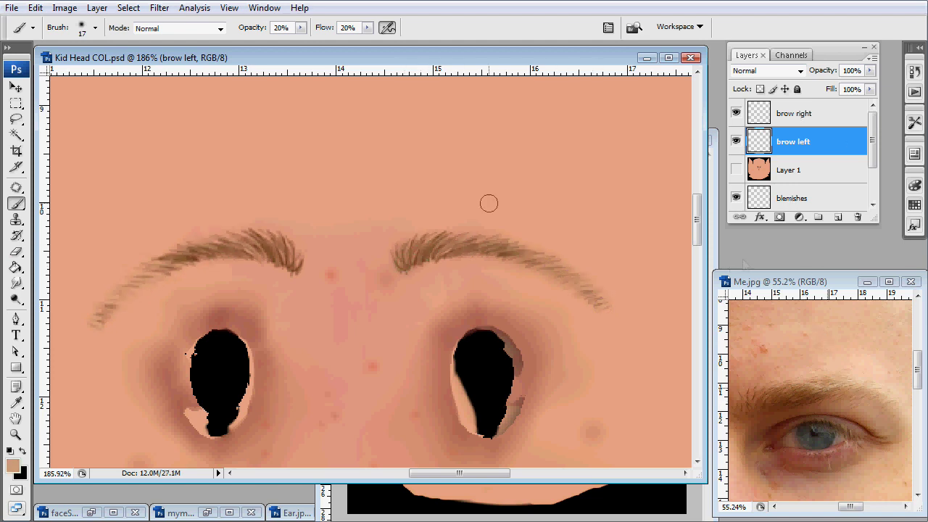
# Step: Sample brown from the photo's eyebrow and lightly paint colour over the brows on both brow layers at 20% opacity and 20% flow
pyautogui.hotkey('alt', ']')
pyautogui.keyDown('alt'); pyautogui.click(814, 399); pyautogui.keyUp('alt')
pyautogui.click(296, 259)
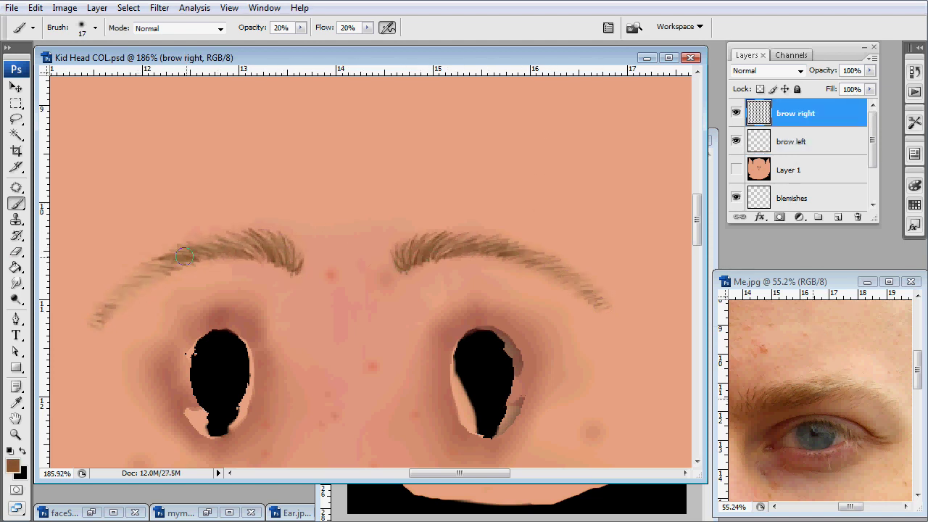
pyautogui.click(818, 148)
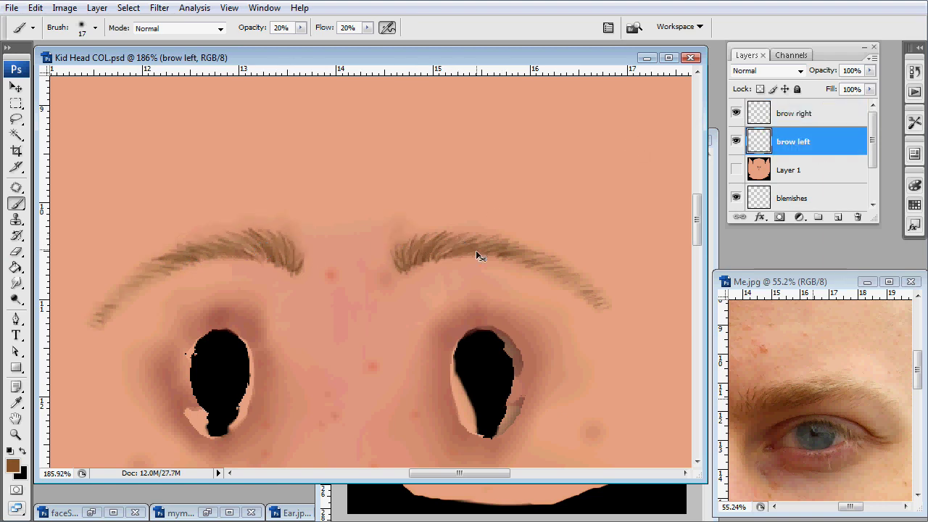
# Step: Delete the hidden guide layer, Layer 1, and enlarge the layer list to show all remaining layers
pyautogui.hotkey('ctrl', '-')
pyautogui.hotkey('ctrl', '-')
pyautogui.hotkey('ctrl', '-')
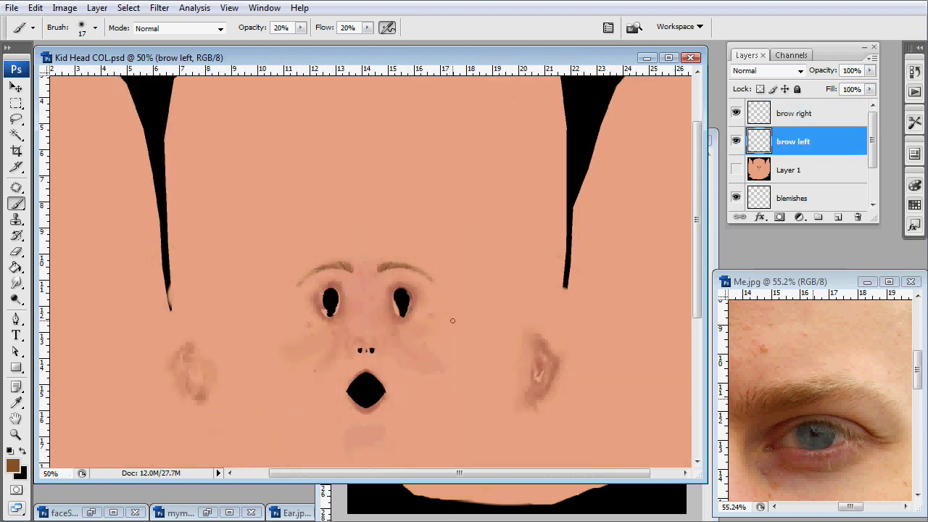
pyautogui.moveTo(873, 141); pyautogui.dragTo(873, 170)
pyautogui.moveTo(813, 125); pyautogui.dragTo(815, 266)
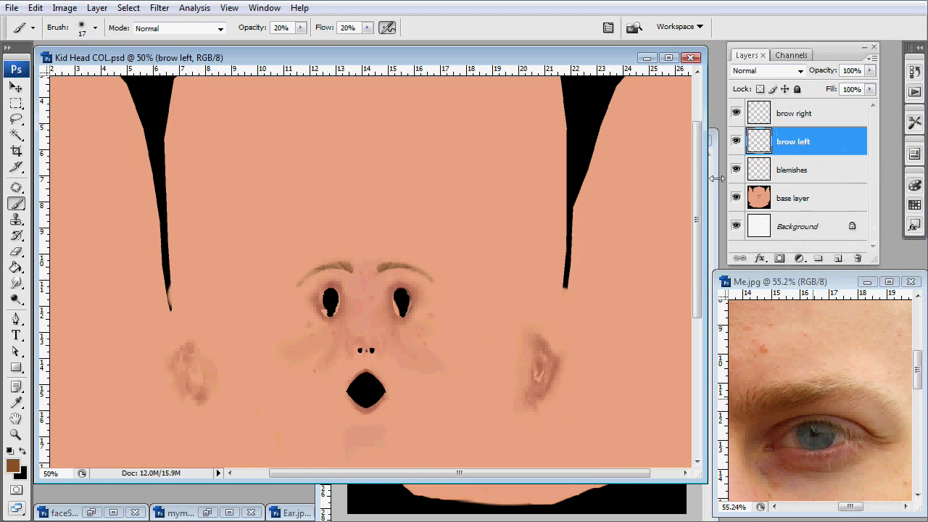
# Step: Try to save the head texture in Targa format over Kid Head COL.tga
pyautogui.moveTo(419, 437); pyautogui.dragTo(426, 354)
pyautogui.click(12, 8)
pyautogui.click(43, 194)
pyautogui.click(639, 298)
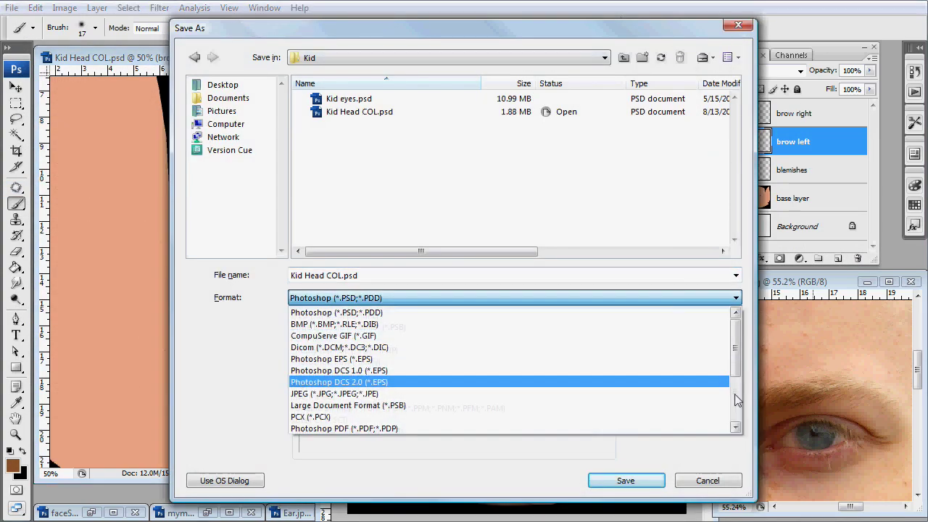
pyautogui.click(737, 401)
pyautogui.click(617, 416)
pyautogui.click(360, 113)
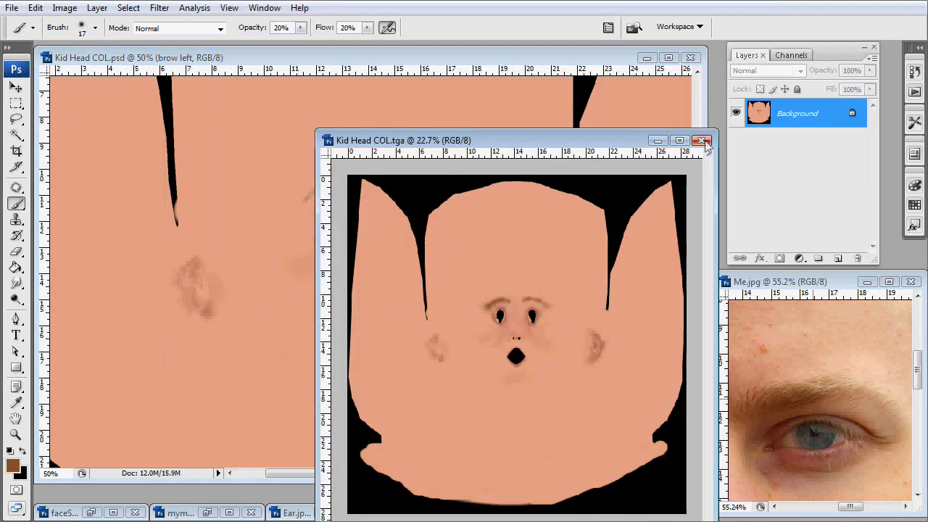
# Step: Close the open Kid Head COL.tga without saving, and save the layered texture as a Targa copy over that file
pyautogui.click(701, 141)
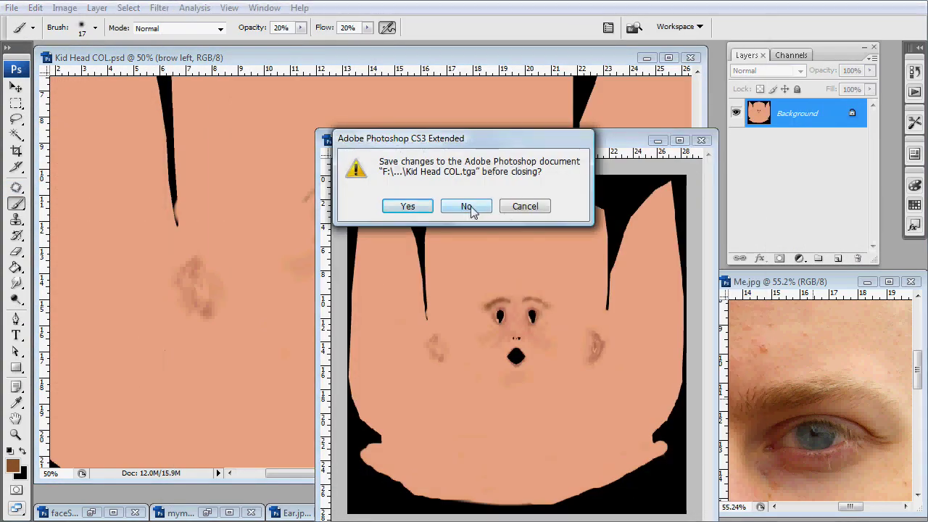
pyautogui.click(472, 210)
pyautogui.click(11, 7)
pyautogui.click(32, 188)
pyautogui.click(736, 297)
pyautogui.click(736, 407)
pyautogui.click(617, 417)
pyautogui.click(374, 113)
pyautogui.click(630, 482)
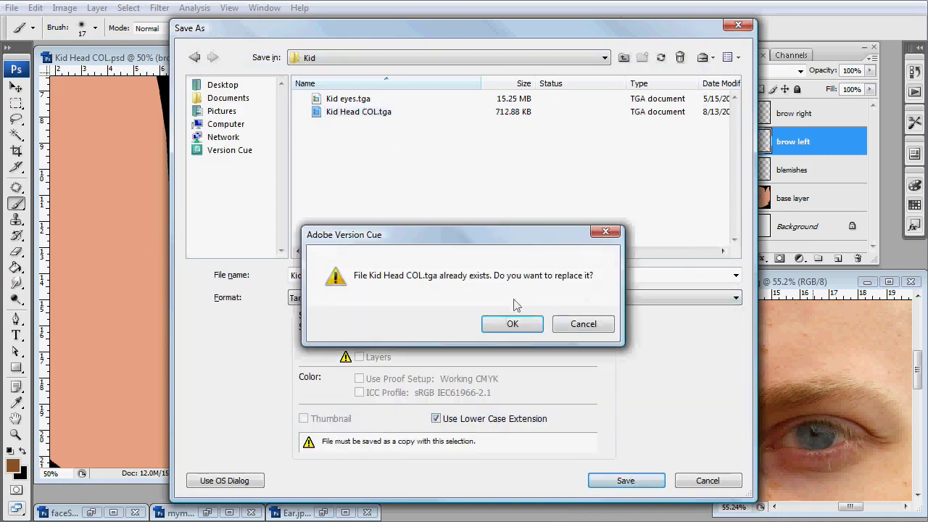
pyautogui.click(512, 323)
pyautogui.click(519, 225)
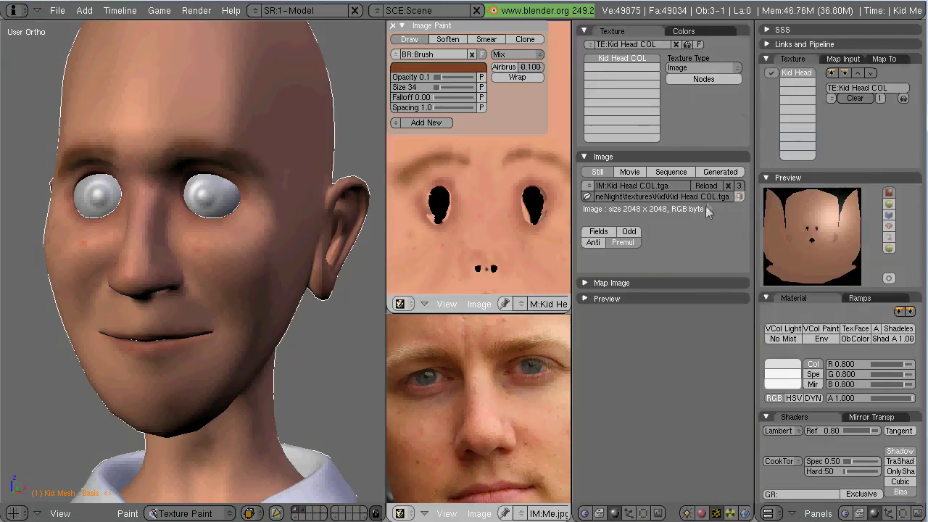
# Step: Switch to Blender, reload the Kid Head COL.tga image and inspect the new brows on the head
pyautogui.click(711, 186)
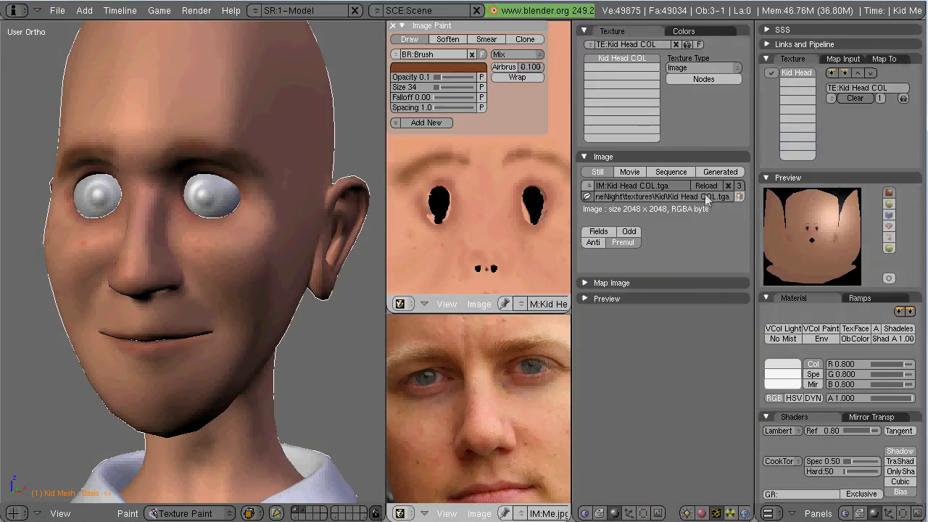
pyautogui.moveTo(172, 235); pyautogui.dragTo(294, 220, button='middle')
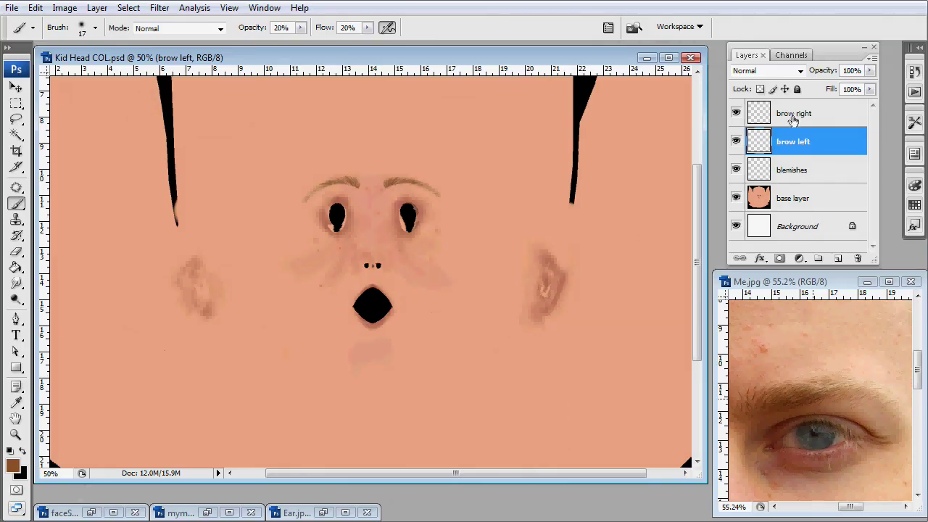
# Step: Select the brow right and brow left layers together and shift both brows slightly closer to the eyes
pyautogui.keyDown('ctrl'); pyautogui.click(795, 113); pyautogui.keyUp('ctrl')
pyautogui.press('v')
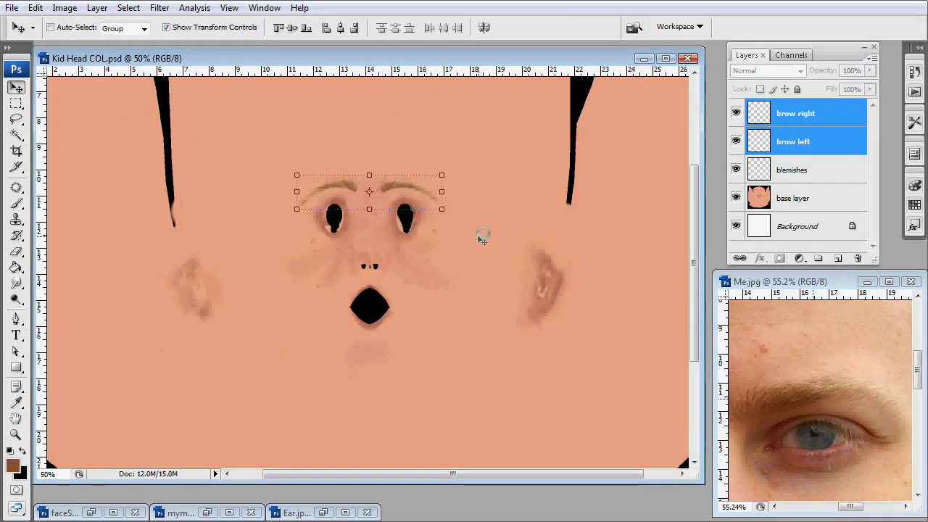
# Step: Save the repositioned brows as a Targa copy over Kid Head COL.tga and inspect them on the head in Blender
pyautogui.click(11, 8)
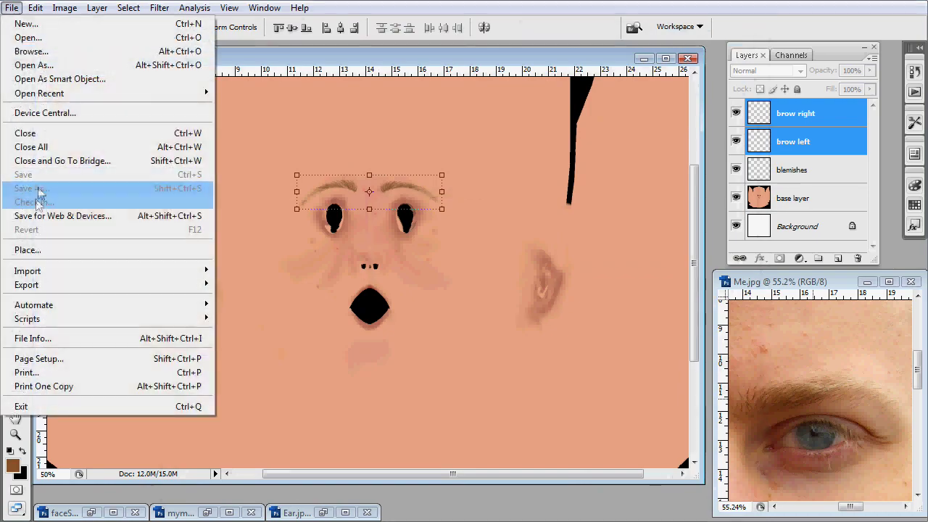
pyautogui.click(31, 188)
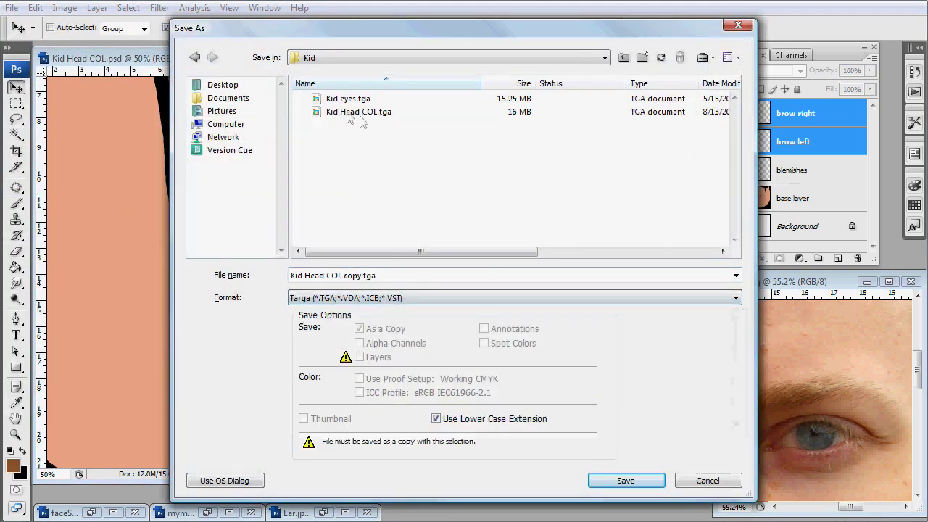
pyautogui.click(626, 480)
pyautogui.click(505, 323)
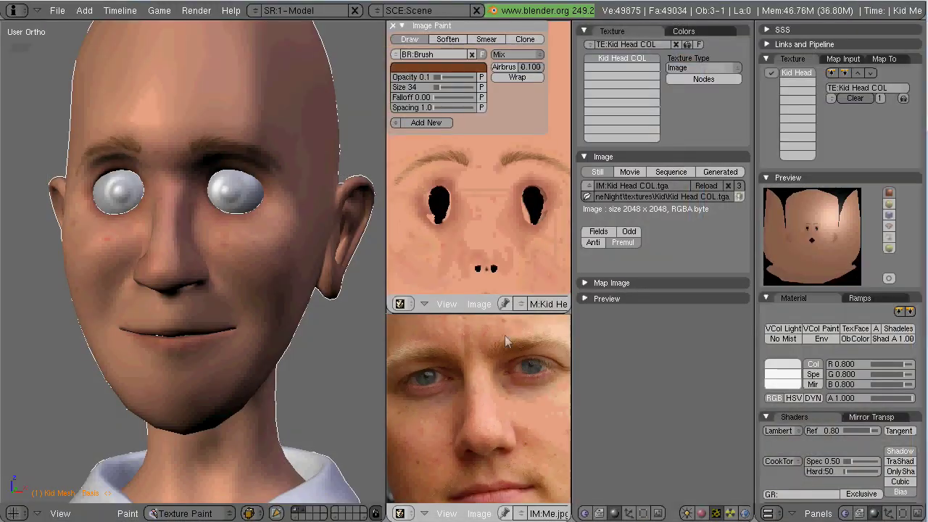
pyautogui.moveTo(249, 284); pyautogui.dragTo(218, 320, button='middle')
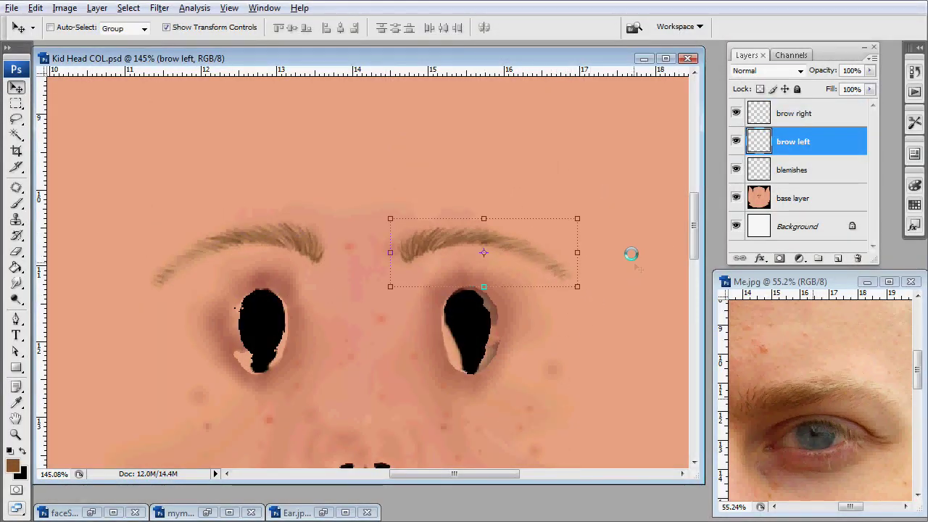
# Step: Save a 32 bits/pixel Targa copy of the adjusted texture over Kid Head COL.tga and check the brow placement in Blender
pyautogui.click(11, 8)
pyautogui.click(41, 187)
pyautogui.click(508, 297)
pyautogui.click(341, 417)
pyautogui.click(622, 479)
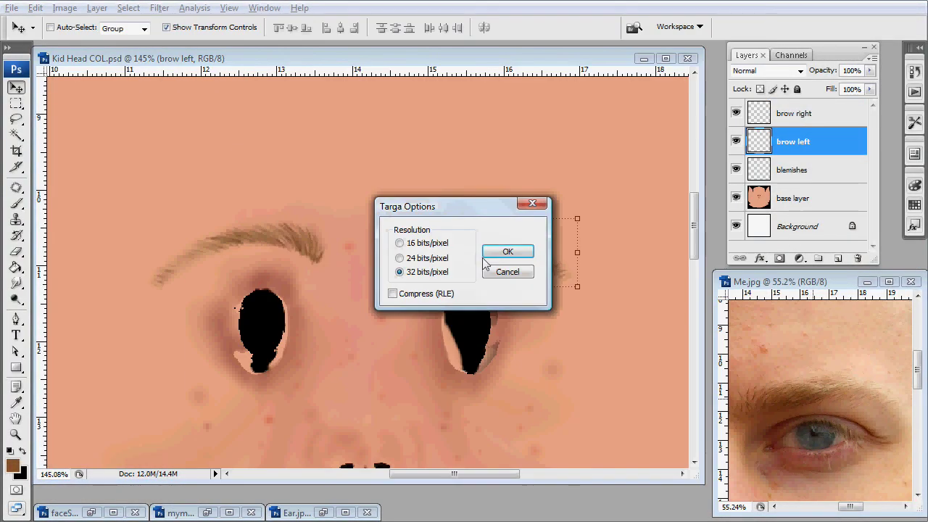
pyautogui.click(508, 251)
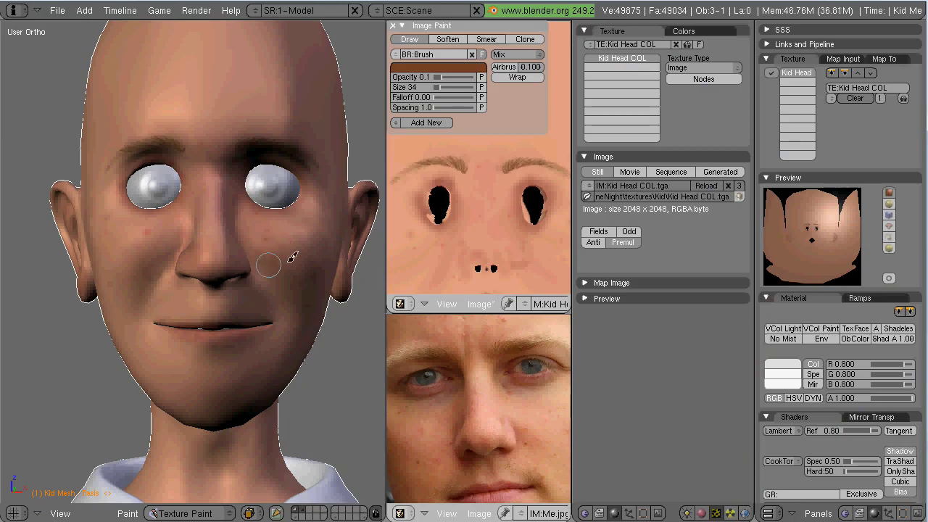
pyautogui.moveTo(293, 257); pyautogui.dragTo(317, 288, button='middle')
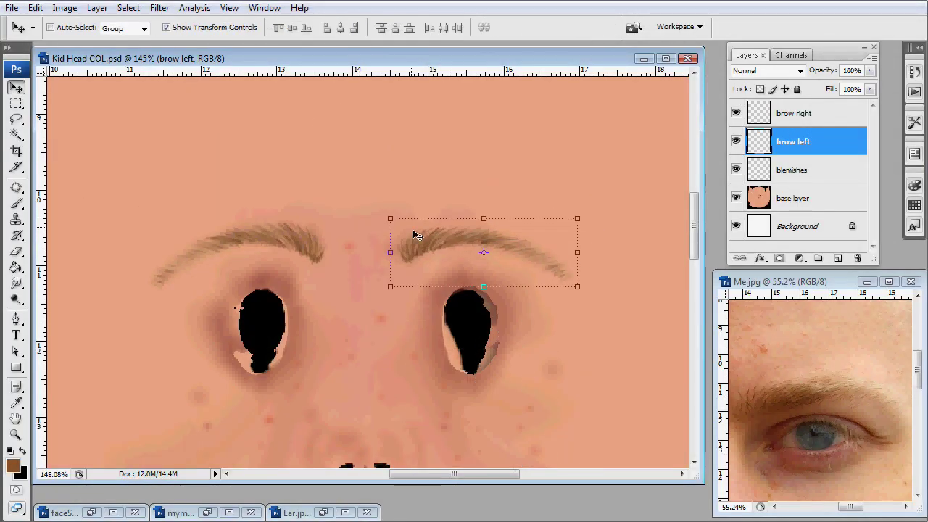
# Step: Soften the inner ends of both brows with a 41 px eraser at 38% opacity and 29% flow, each on its own layer
pyautogui.press('e')
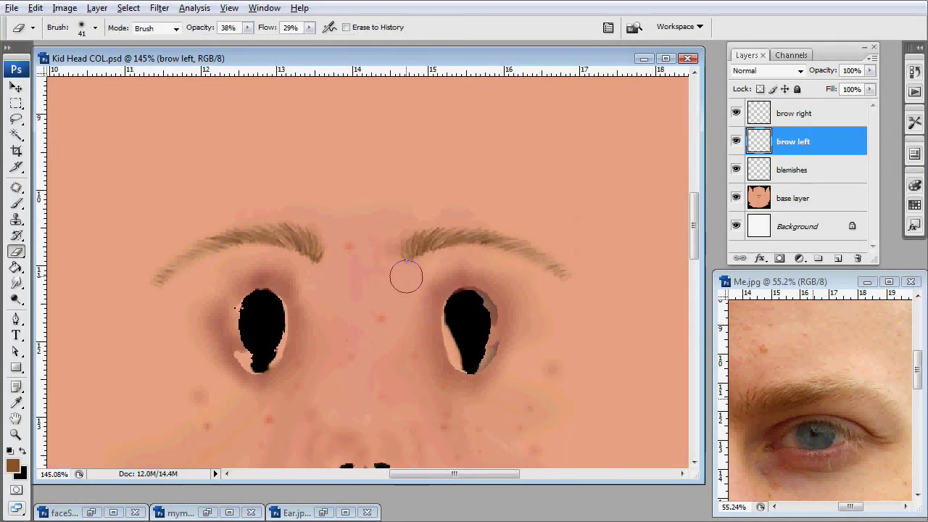
pyautogui.click(805, 116)
pyautogui.moveTo(310, 266); pyautogui.dragTo(338, 251)
pyautogui.click(805, 142)
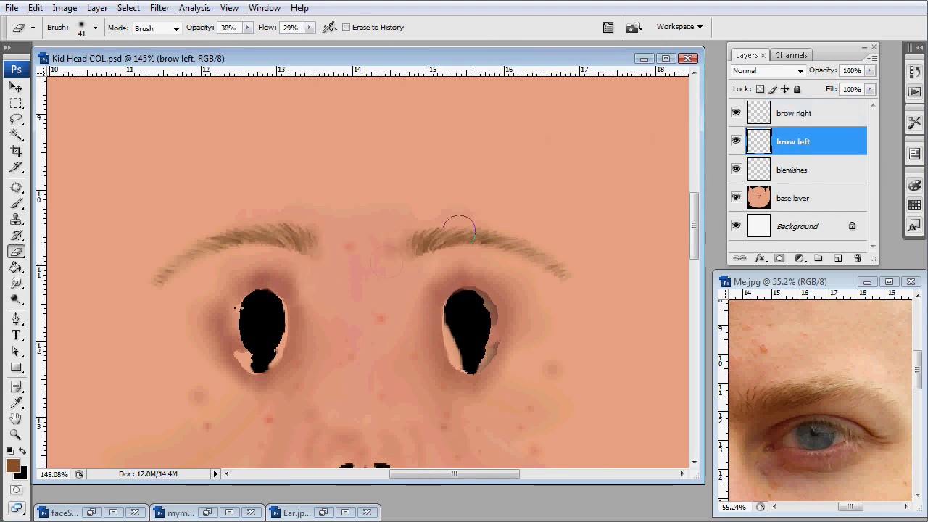
# Step: Save the softened brows as a Targa copy over Kid Head COL.tga and examine them up close on the Blender head
pyautogui.click(12, 8)
pyautogui.click(33, 190)
pyautogui.click(377, 298)
pyautogui.scroll(-3, 356, 406)
pyautogui.click(356, 418)
pyautogui.click(358, 112)
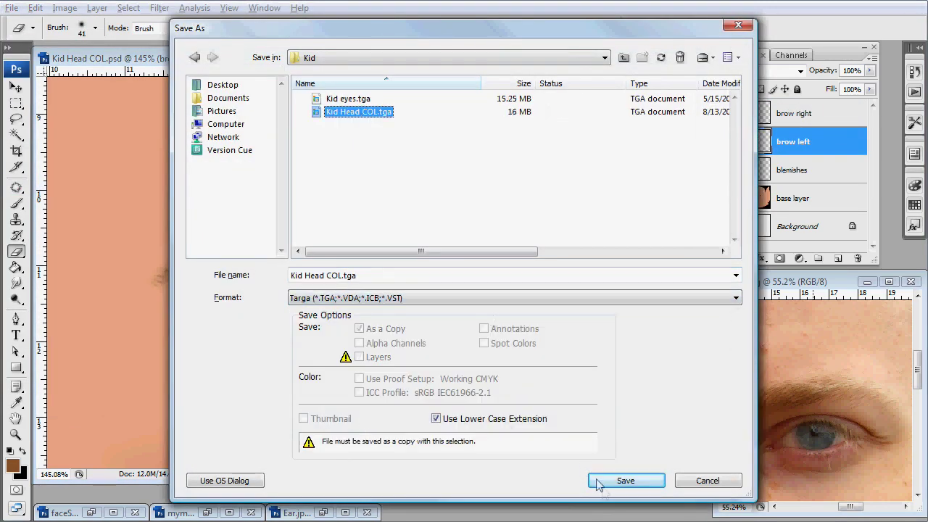
pyautogui.click(617, 482)
pyautogui.click(537, 341)
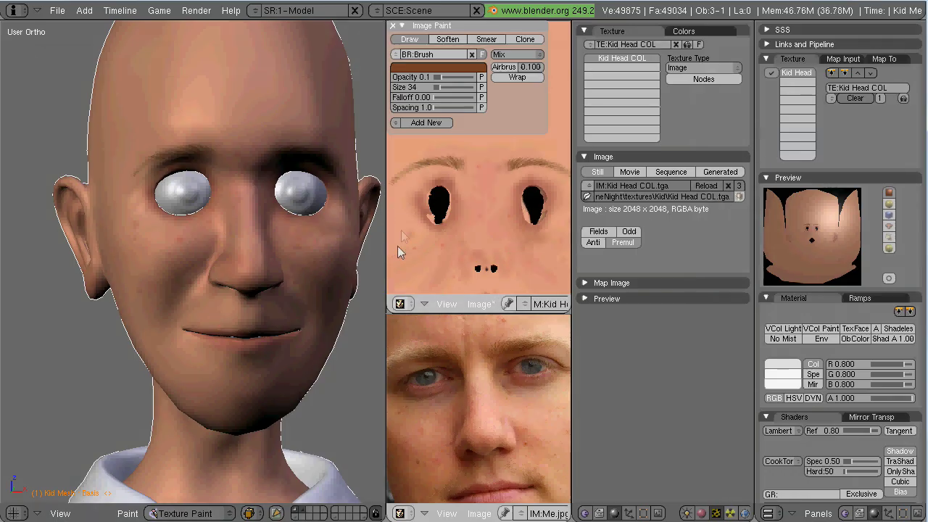
pyautogui.scroll(3, 299, 246)
pyautogui.moveTo(299, 245); pyautogui.dragTo(307, 290, button='middle')
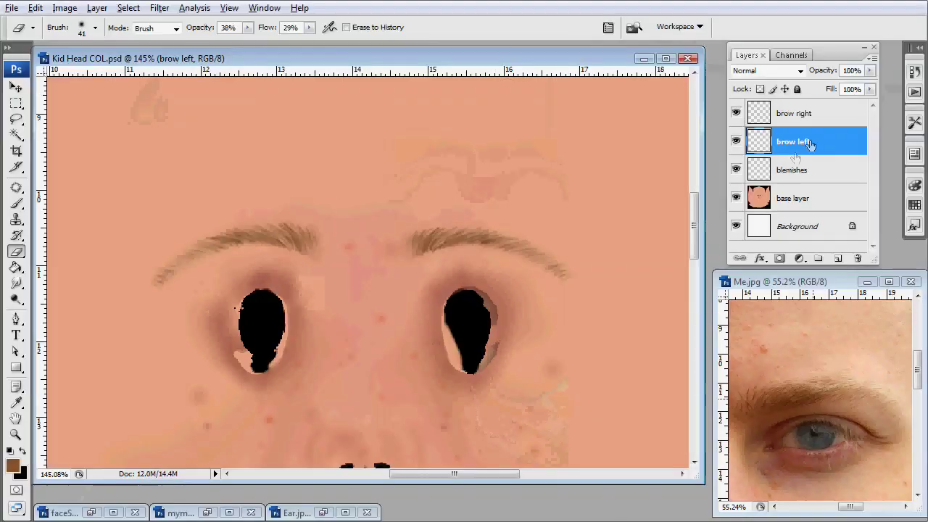
# Step: Make the brows fainter by lowering their layer opacity, setting brow left to 85%
pyautogui.press('v')
pyautogui.click(801, 116)
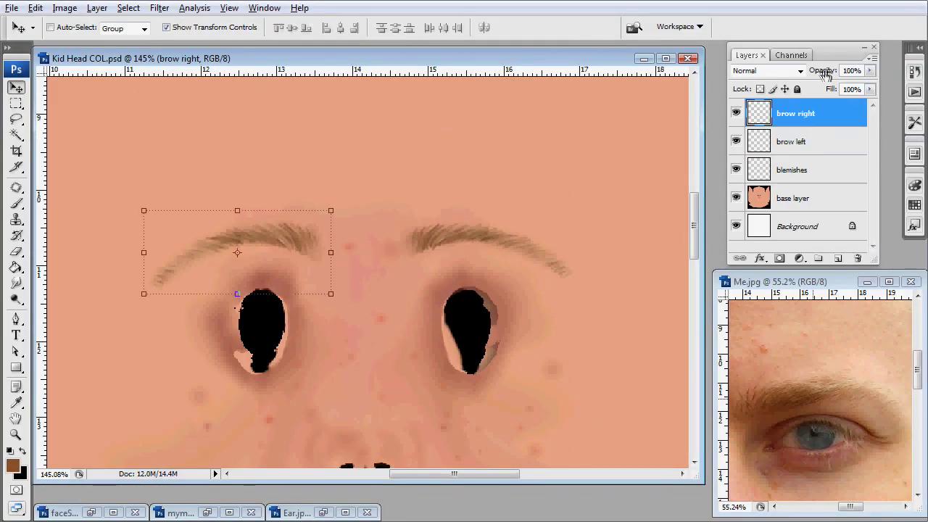
pyautogui.click(807, 143)
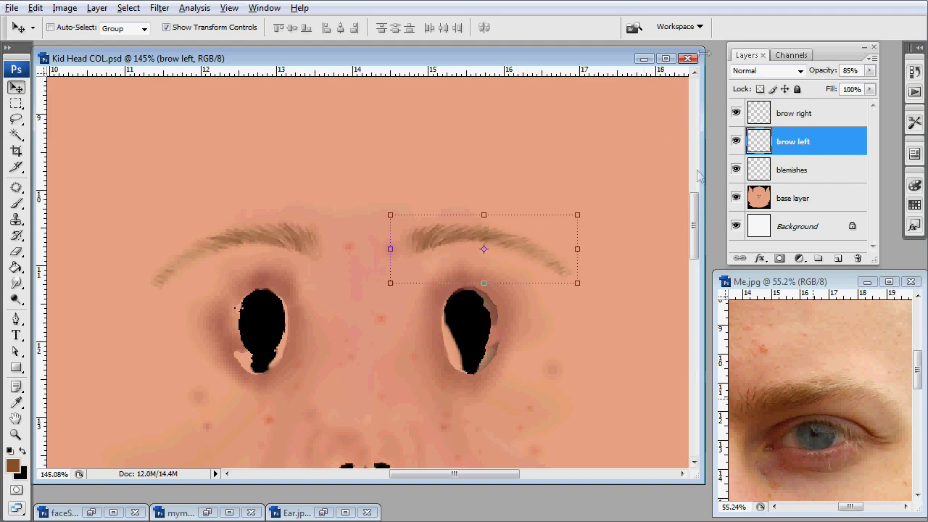
# Step: Save the fainter brows as a Targa copy over Kid Head COL.tga and inspect them on the head in Blender
pyautogui.click(12, 9)
pyautogui.click(33, 189)
pyautogui.click(694, 300)
pyautogui.scroll(-3, 616, 355)
pyautogui.click(384, 419)
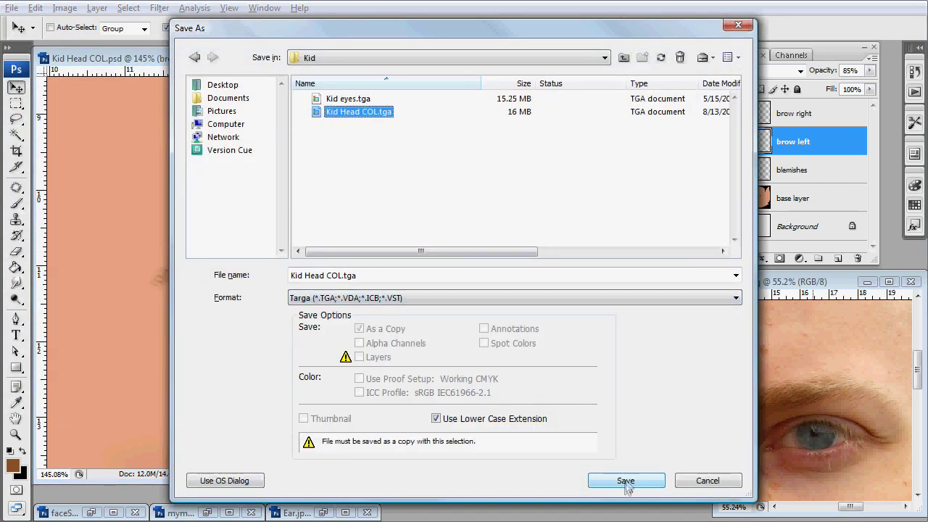
pyautogui.click(625, 480)
pyautogui.press('Return')
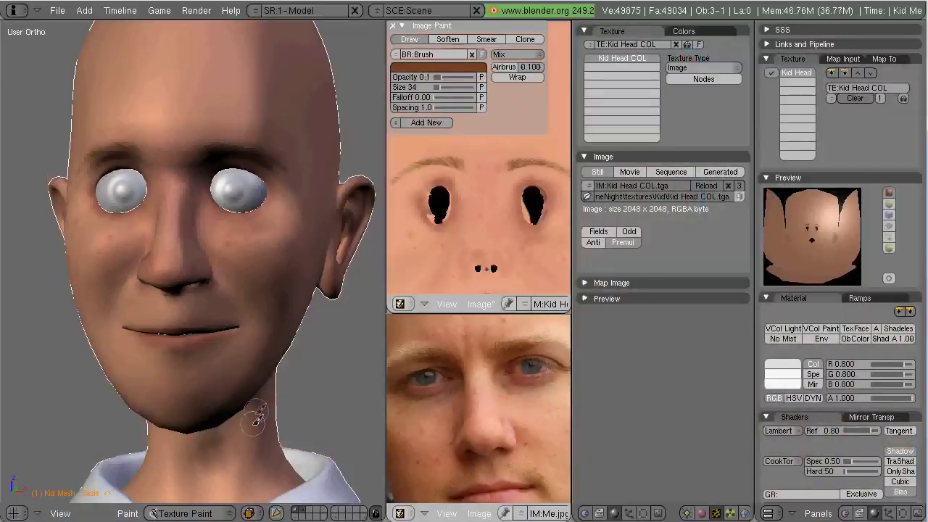
pyautogui.moveTo(208, 365); pyautogui.dragTo(217, 348, button='middle')
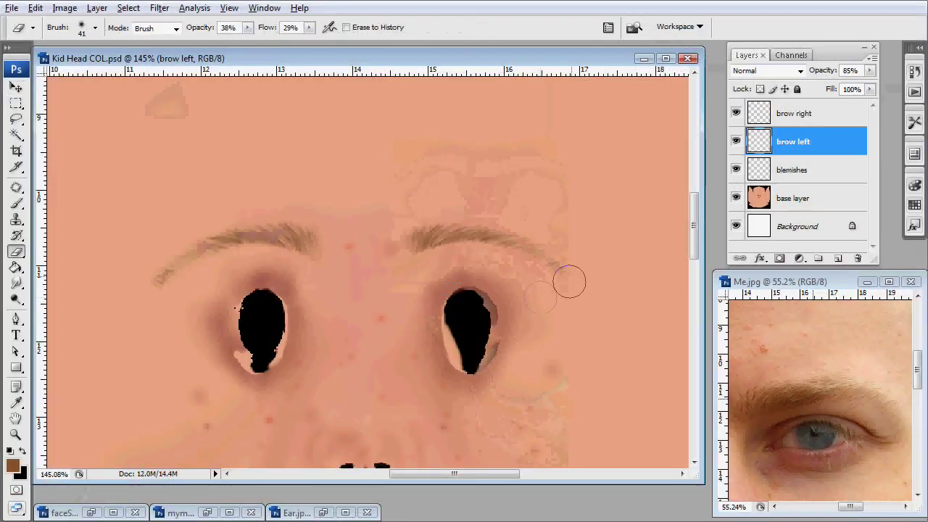
# Step: Fade the outer tips of both brows with the 41 px eraser, alternating between the two brow layers
pyautogui.hotkey('alt', ']')
pyautogui.hotkey('alt', '[')
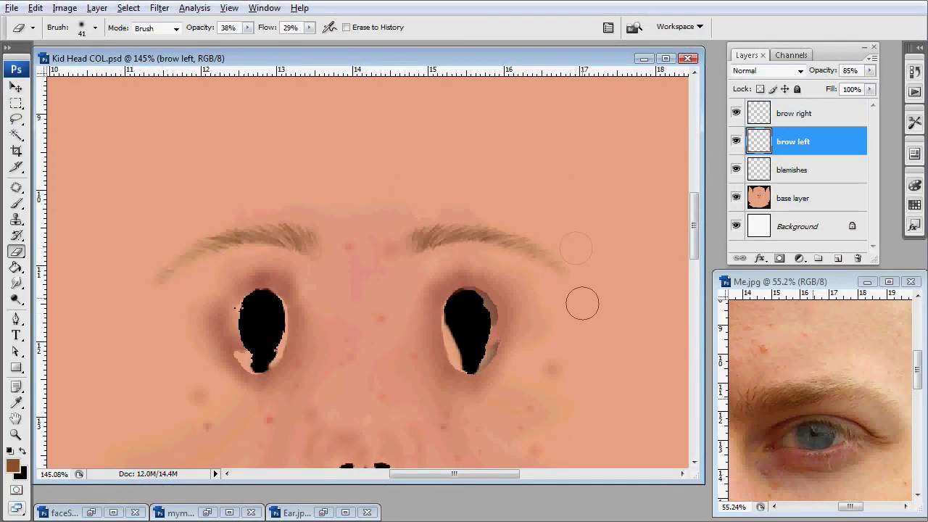
pyautogui.hotkey('alt', ']')
# Step: Nudge the brow on the brow left layer up by two small increments
pyautogui.click(798, 142)
pyautogui.press('v')
pyautogui.press('Up')
pyautogui.press('Up')
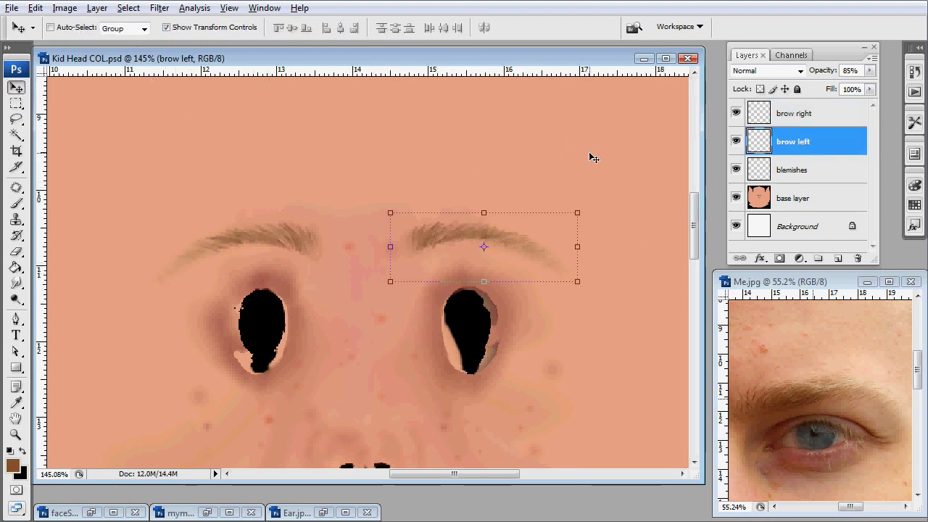
# Step: Select the Background layer and save the texture with faded brow tips as a Targa copy over Kid Head COL.tga
pyautogui.click(798, 227)
pyautogui.click(13, 9)
pyautogui.click(32, 188)
pyautogui.click(513, 297)
pyautogui.click(669, 379)
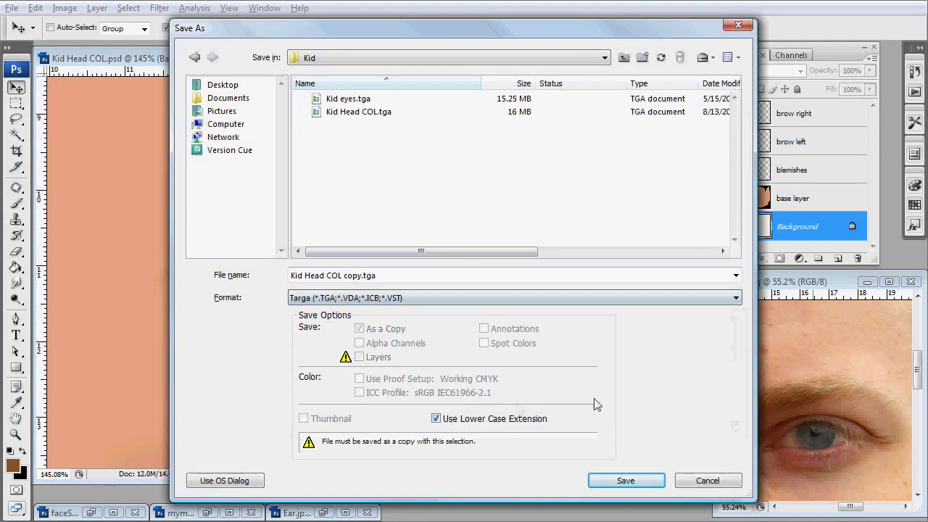
pyautogui.click(352, 111)
pyautogui.click(622, 481)
pyautogui.click(508, 252)
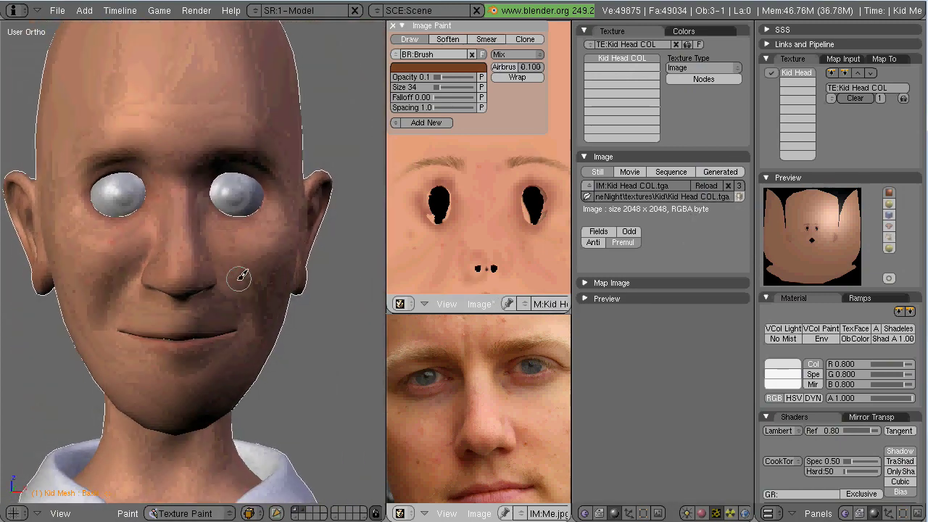
# Step: Save the head texture image over Kid Head COL.tga from Blender
pyautogui.hotkey('alt', 's')
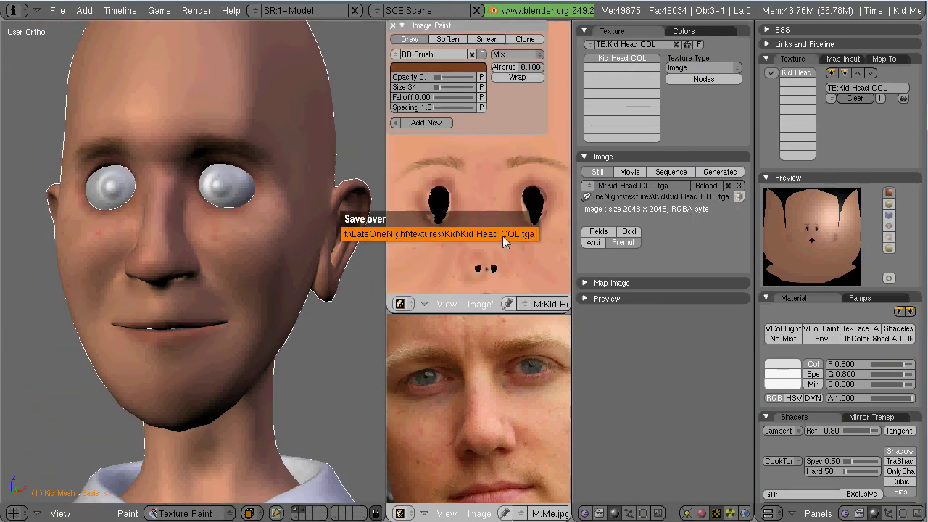